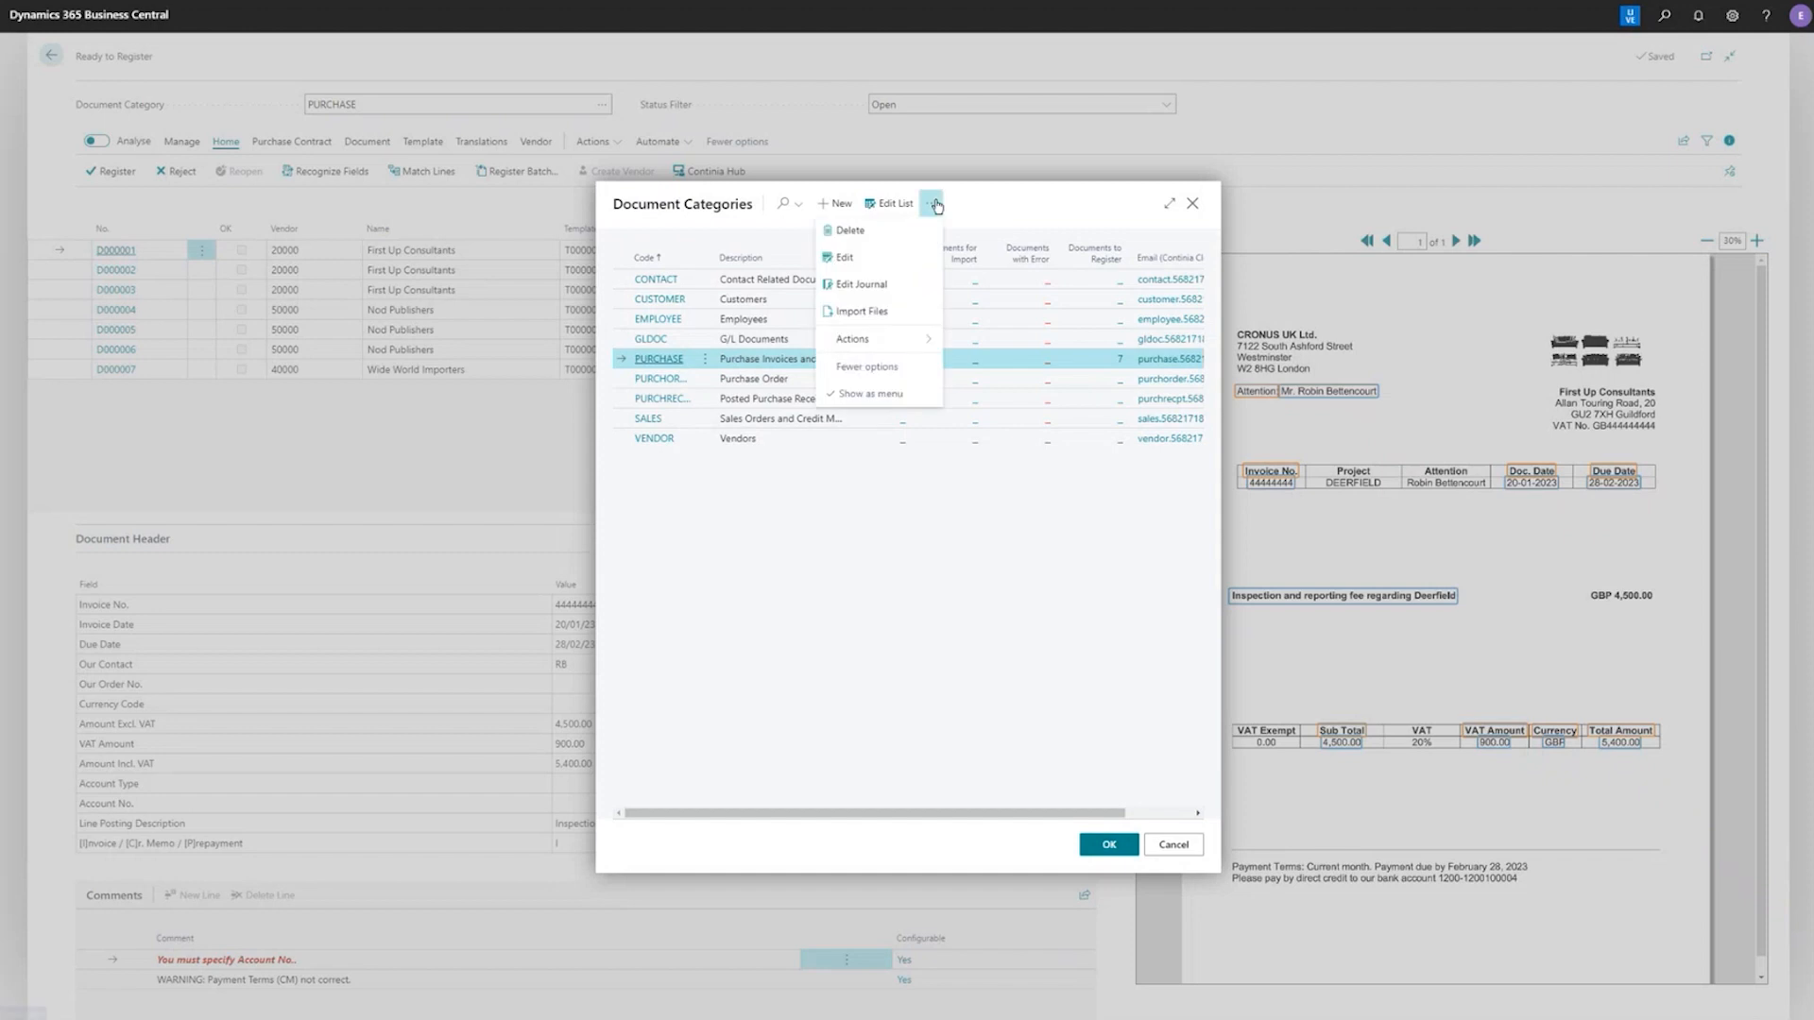
Open the PURCHASE document category for editing and look through the objects available as its journal template
click(902, 261)
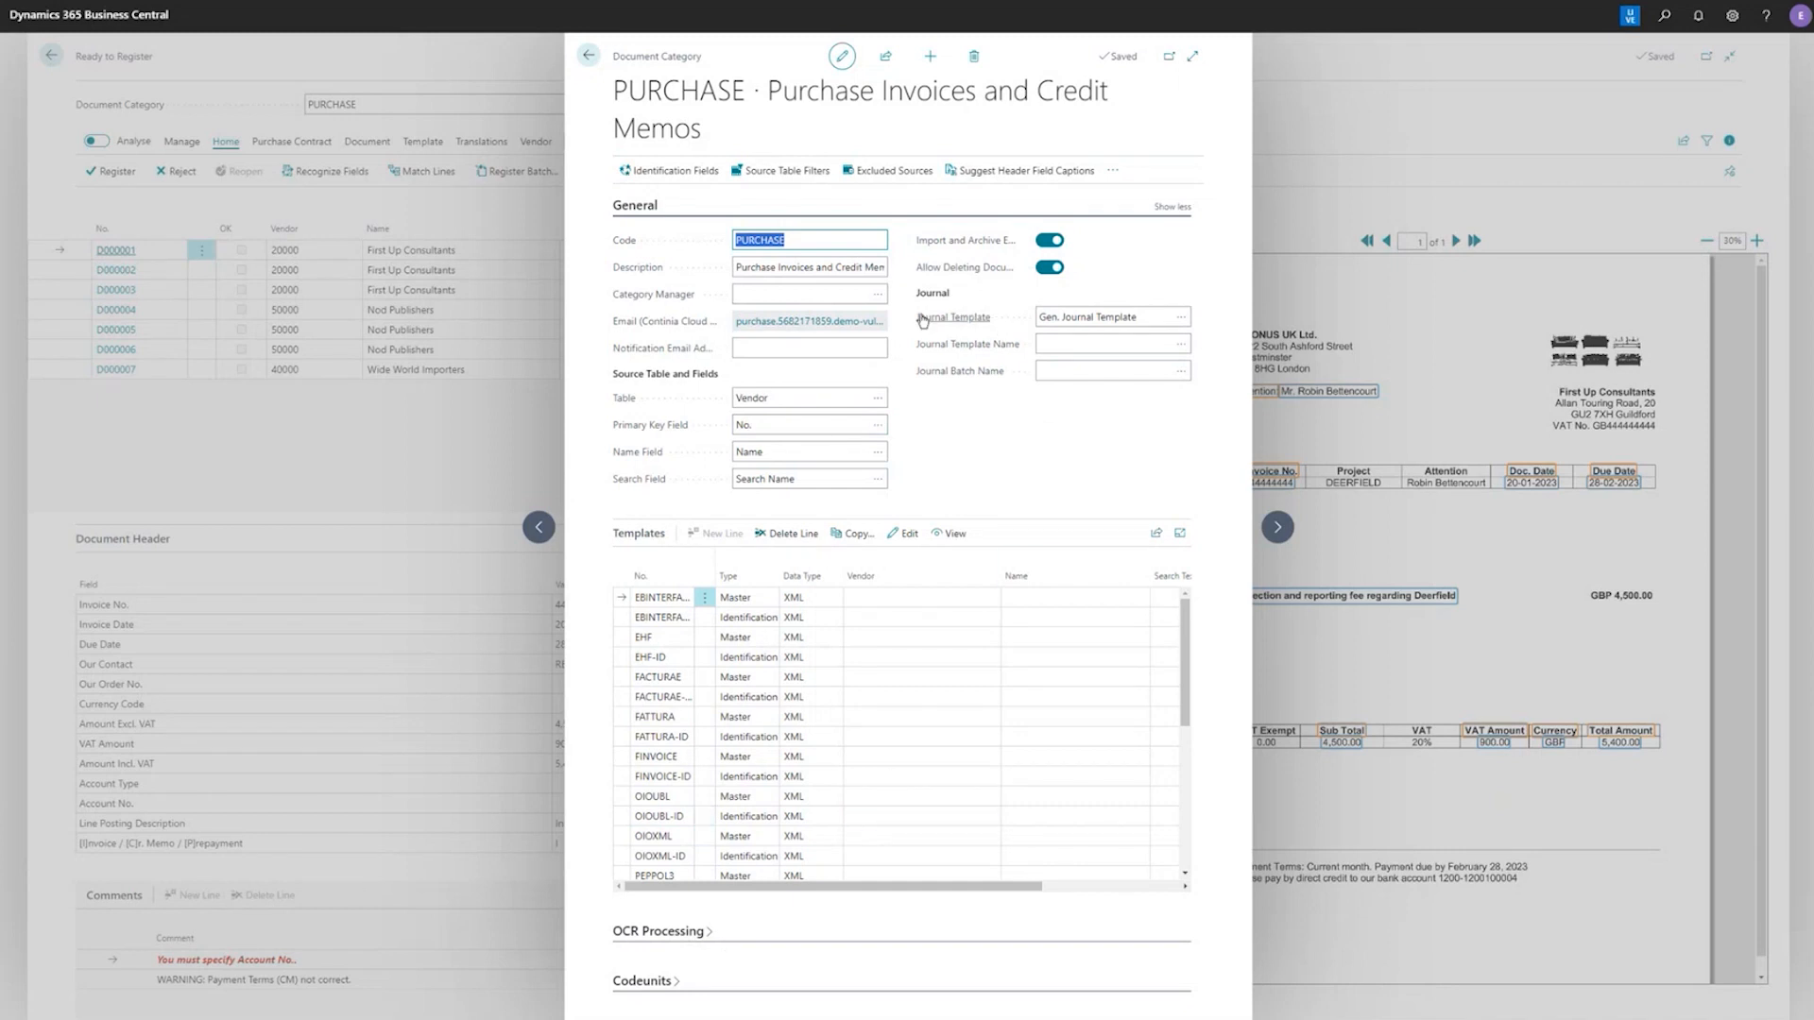
mouse_move(985, 375)
click(1183, 321)
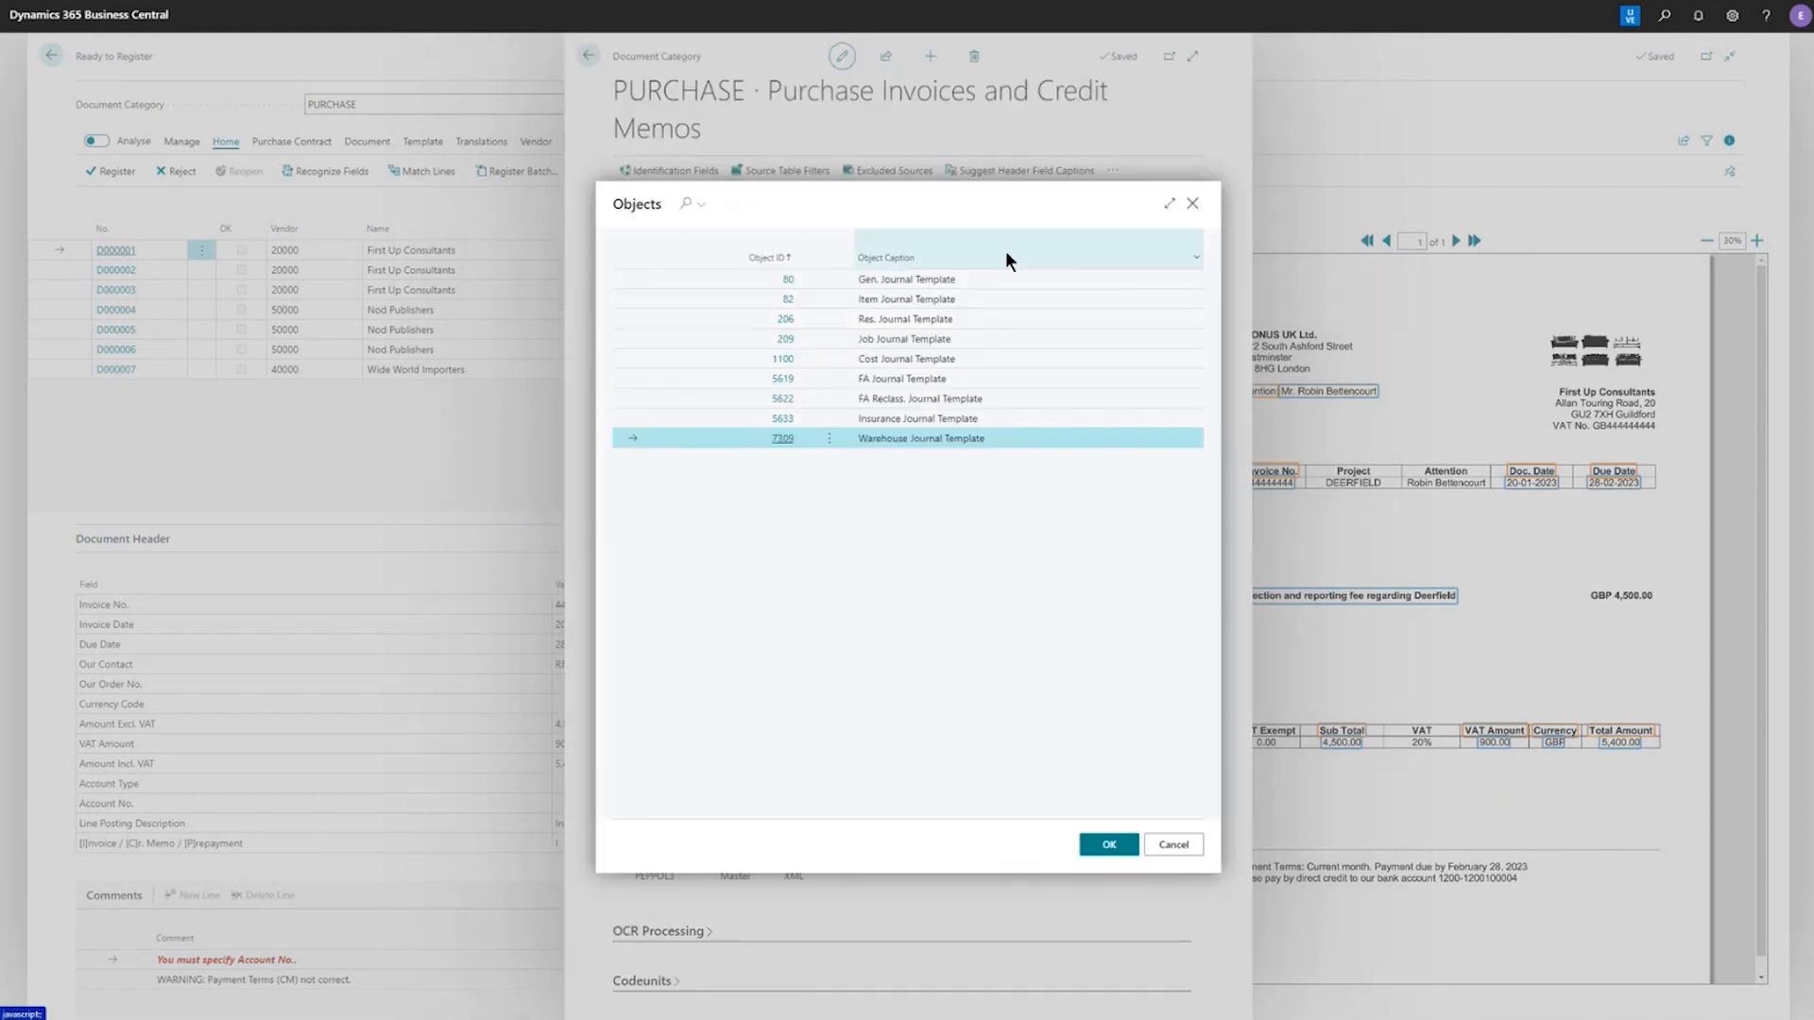
click(1028, 279)
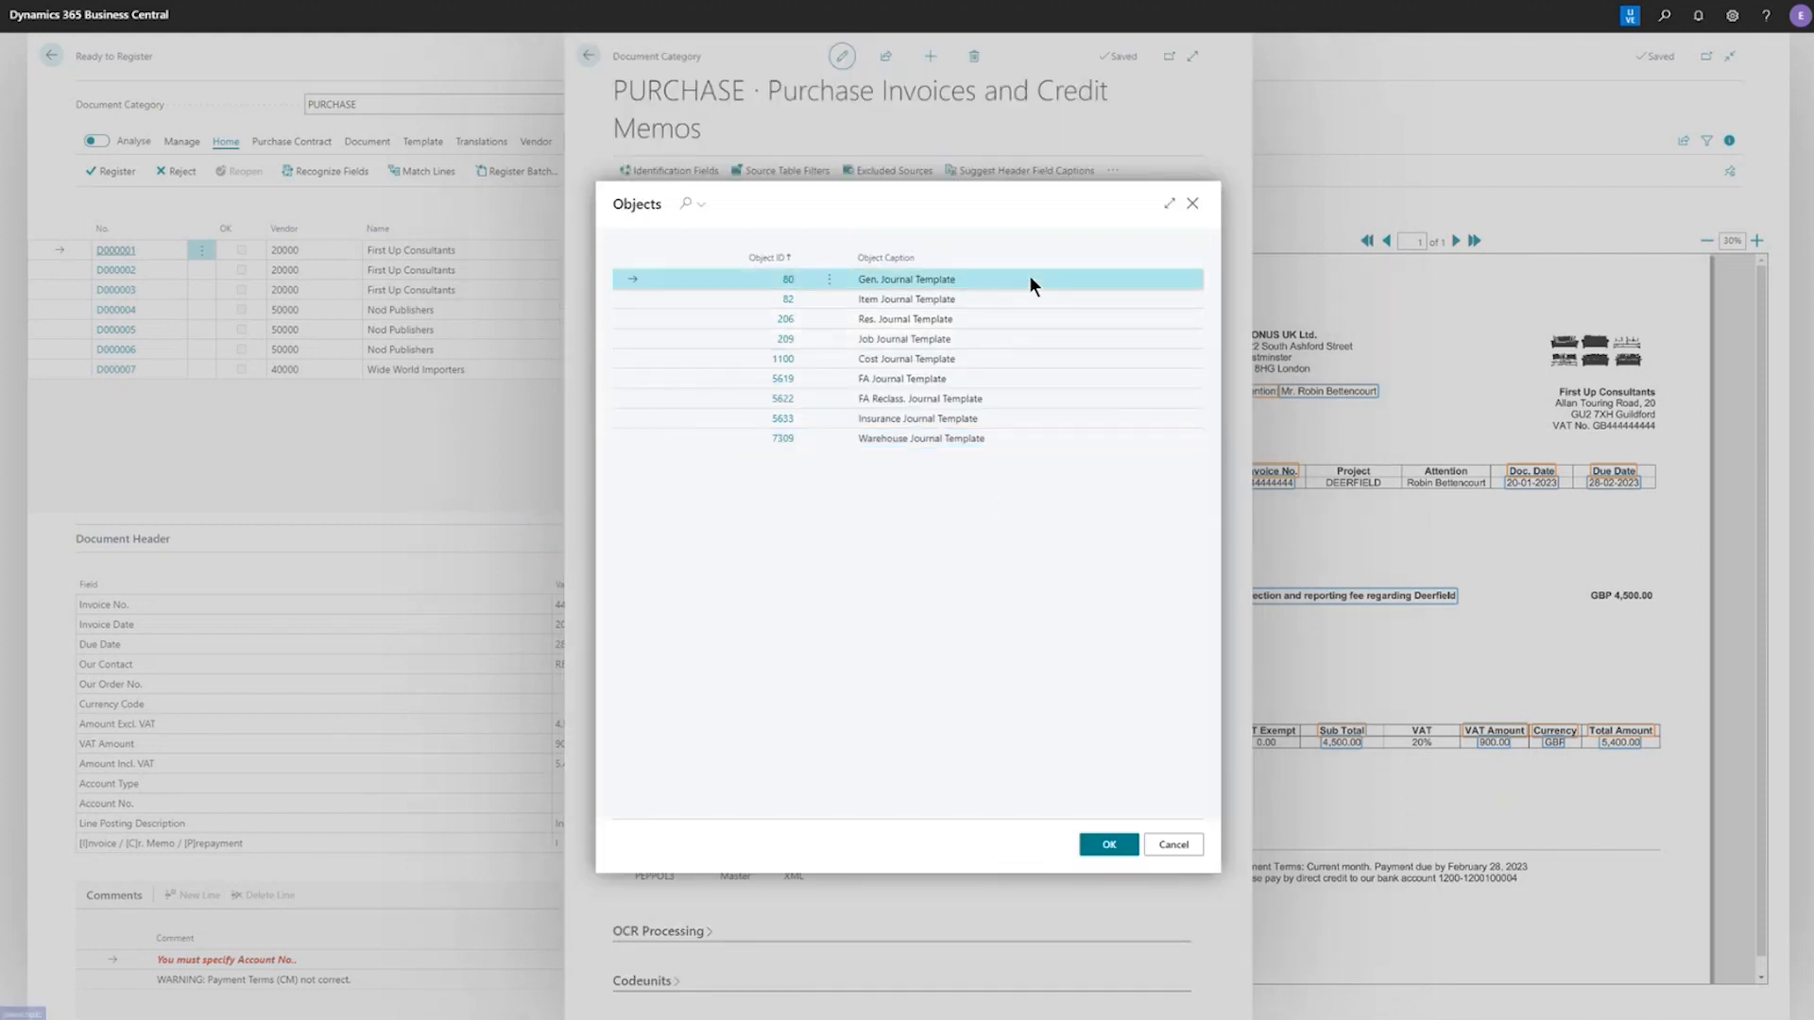
click(1173, 845)
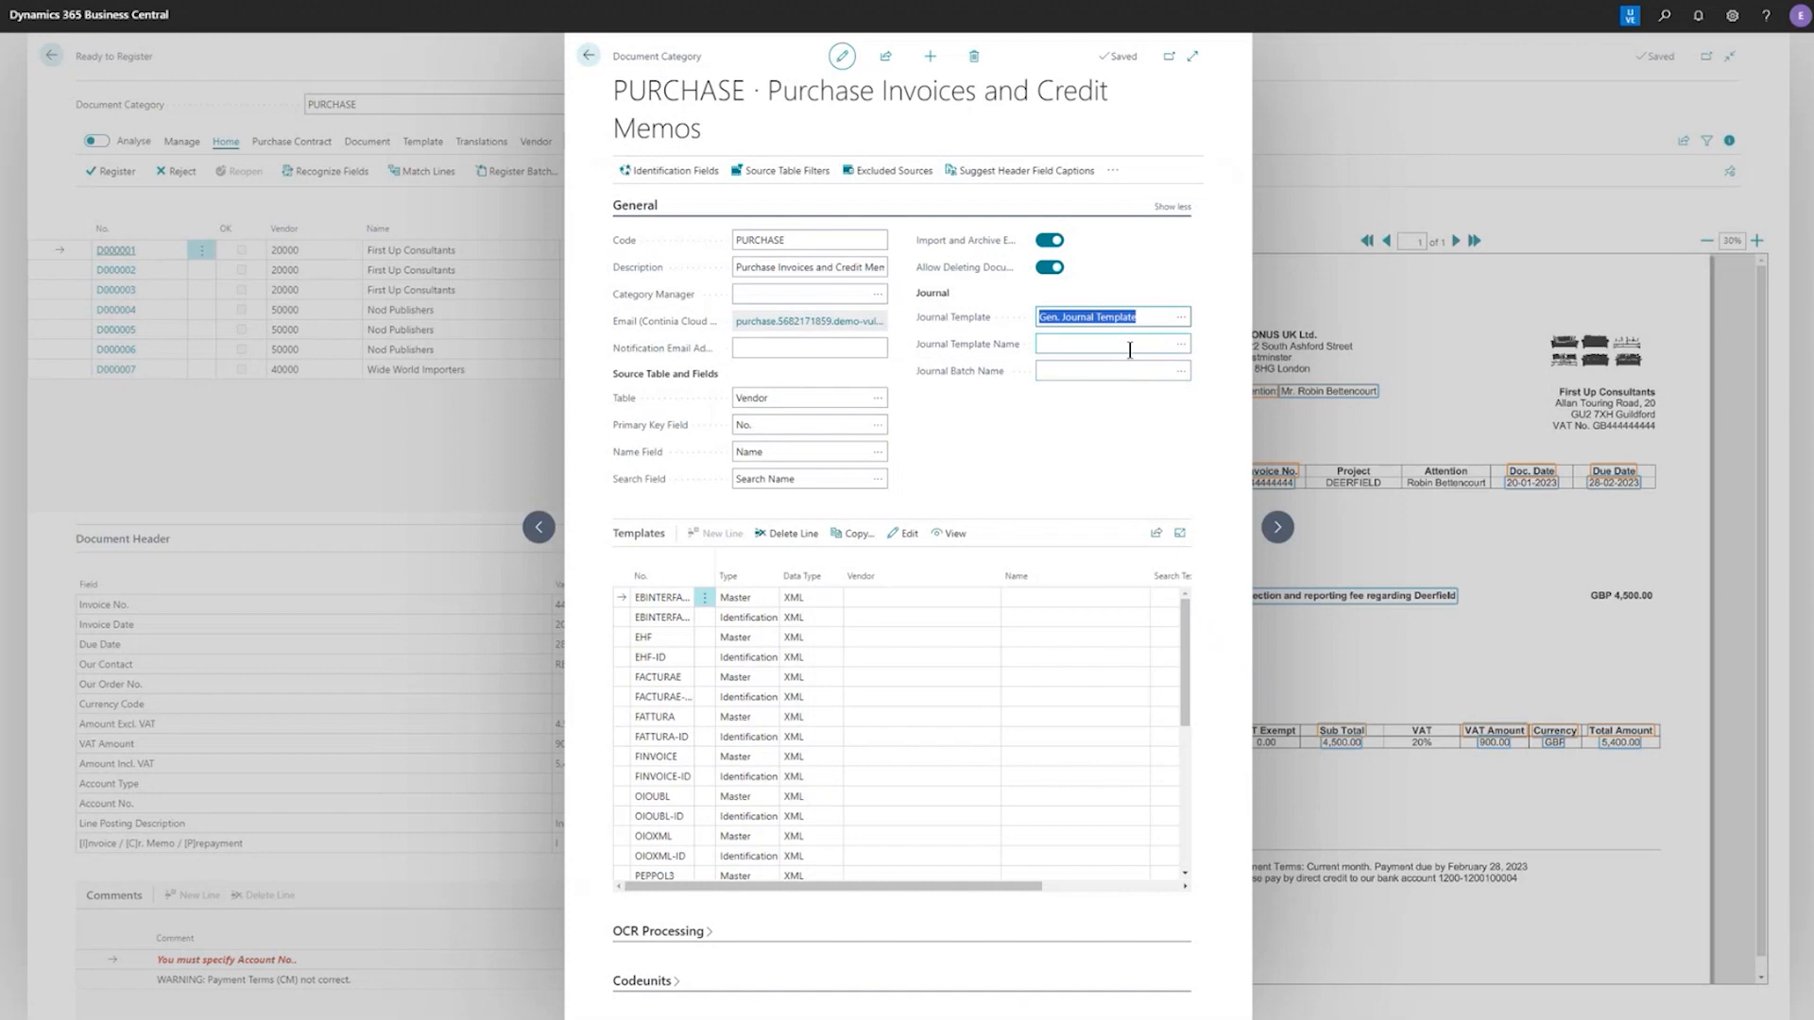
Set the category's journal template name to PURCHASES and its journal batch name to DEFAULT
click(1180, 344)
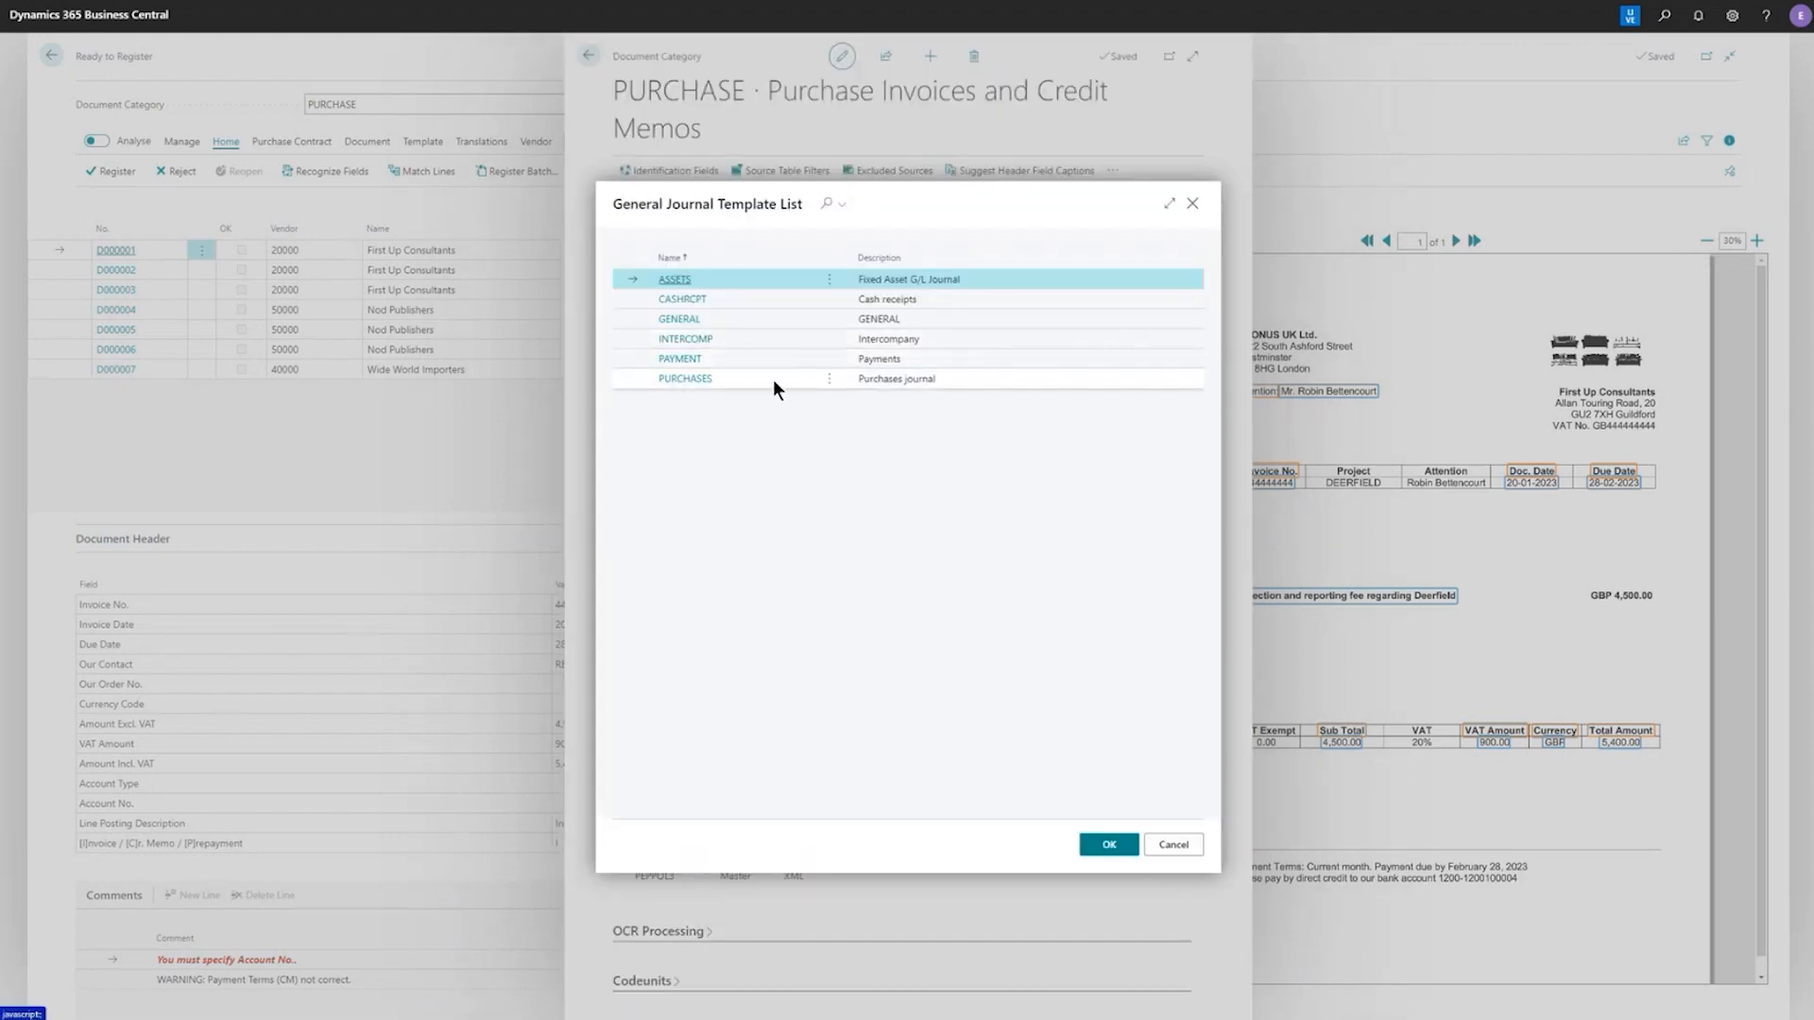
click(773, 378)
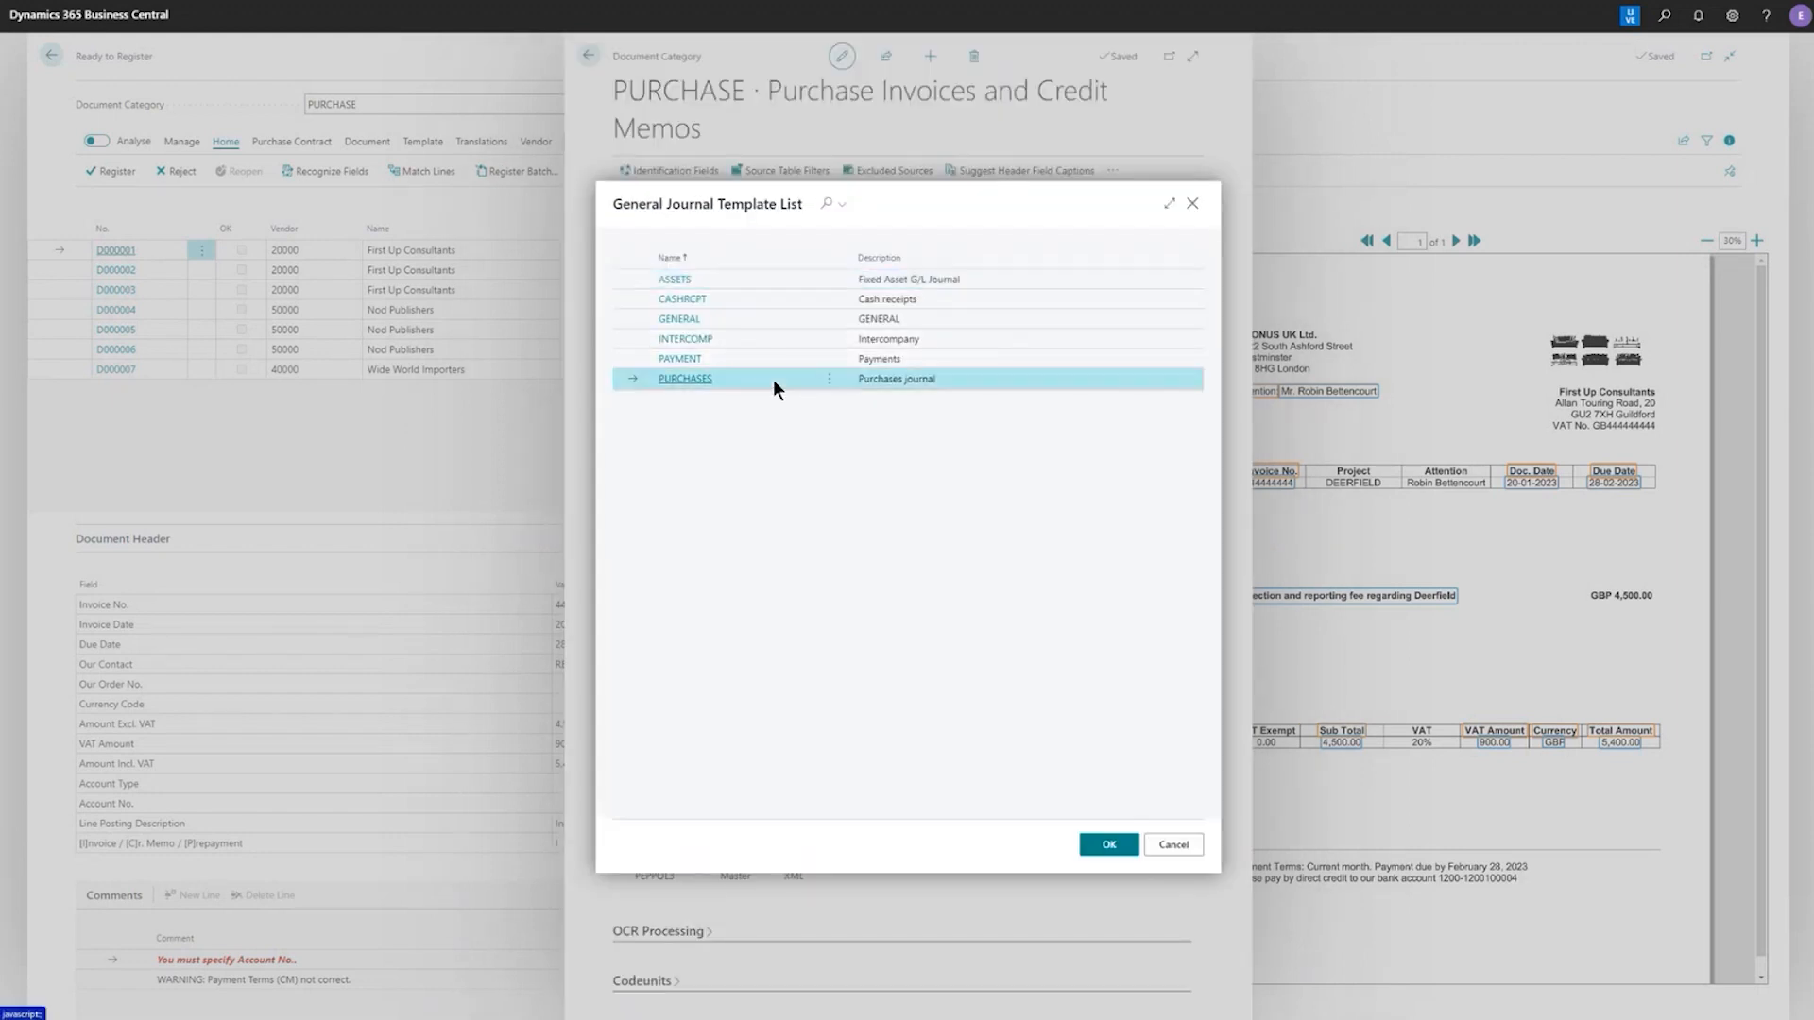
click(1126, 846)
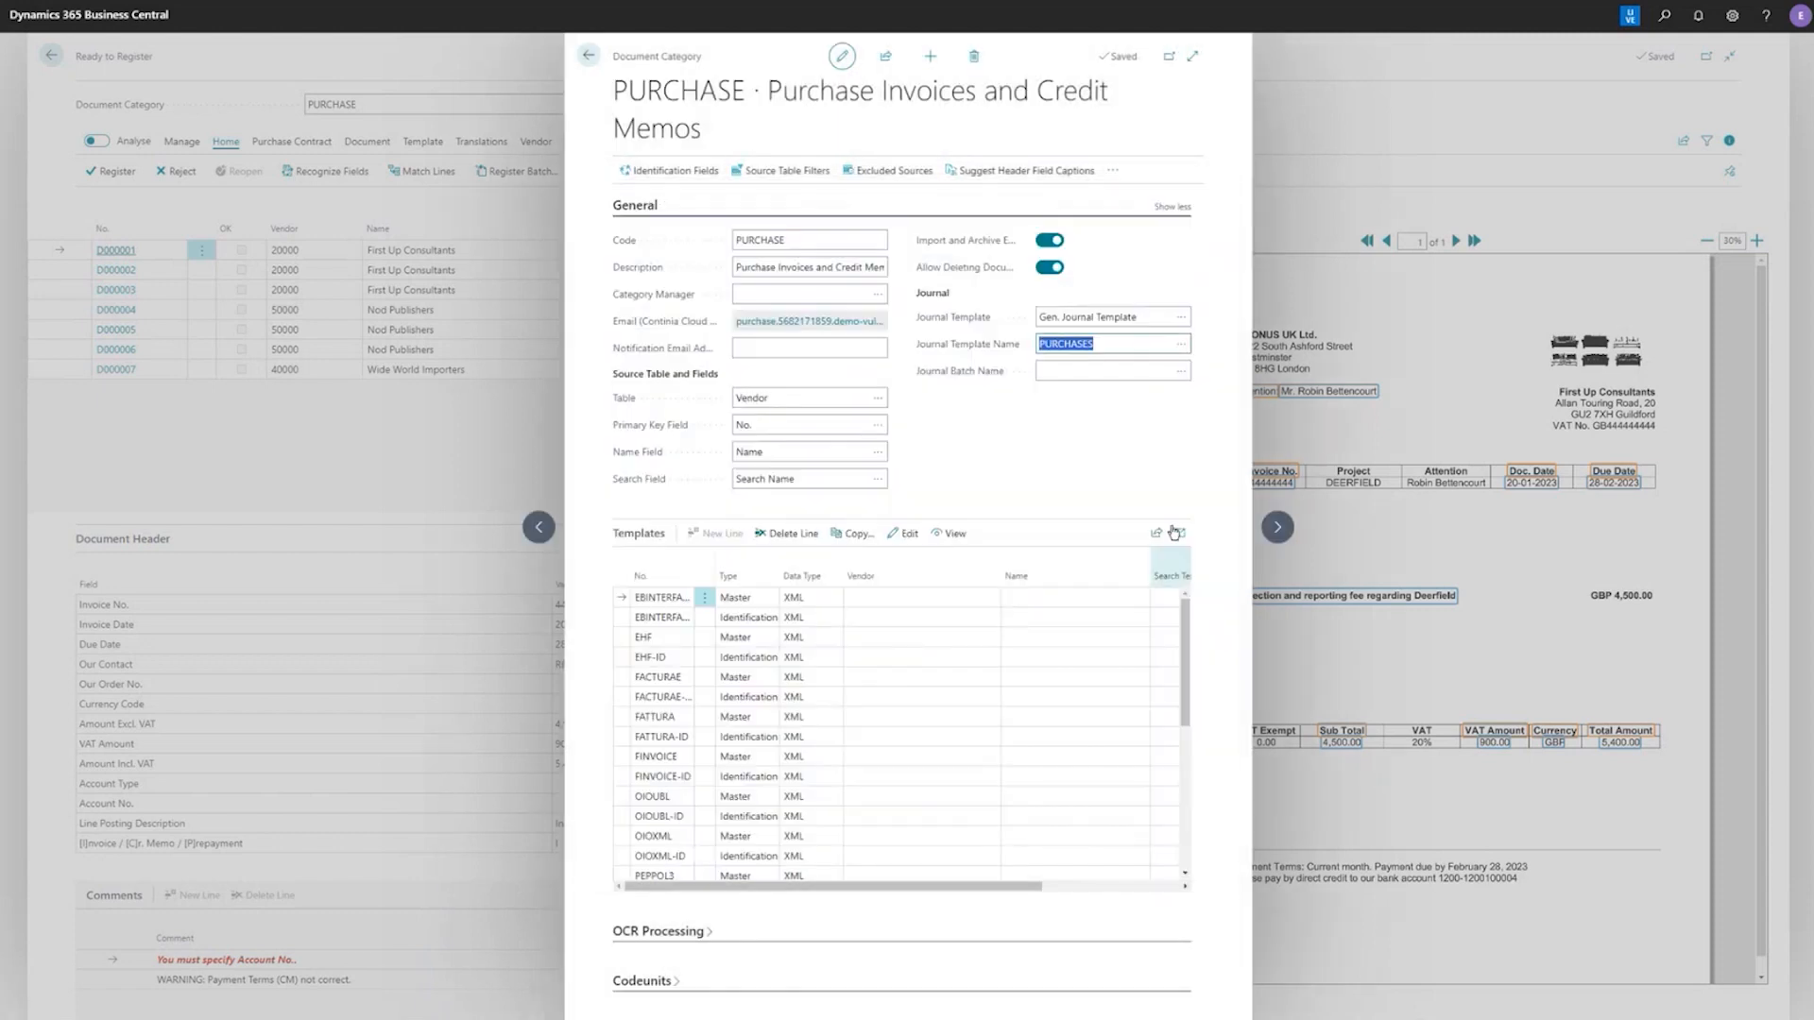
click(1181, 371)
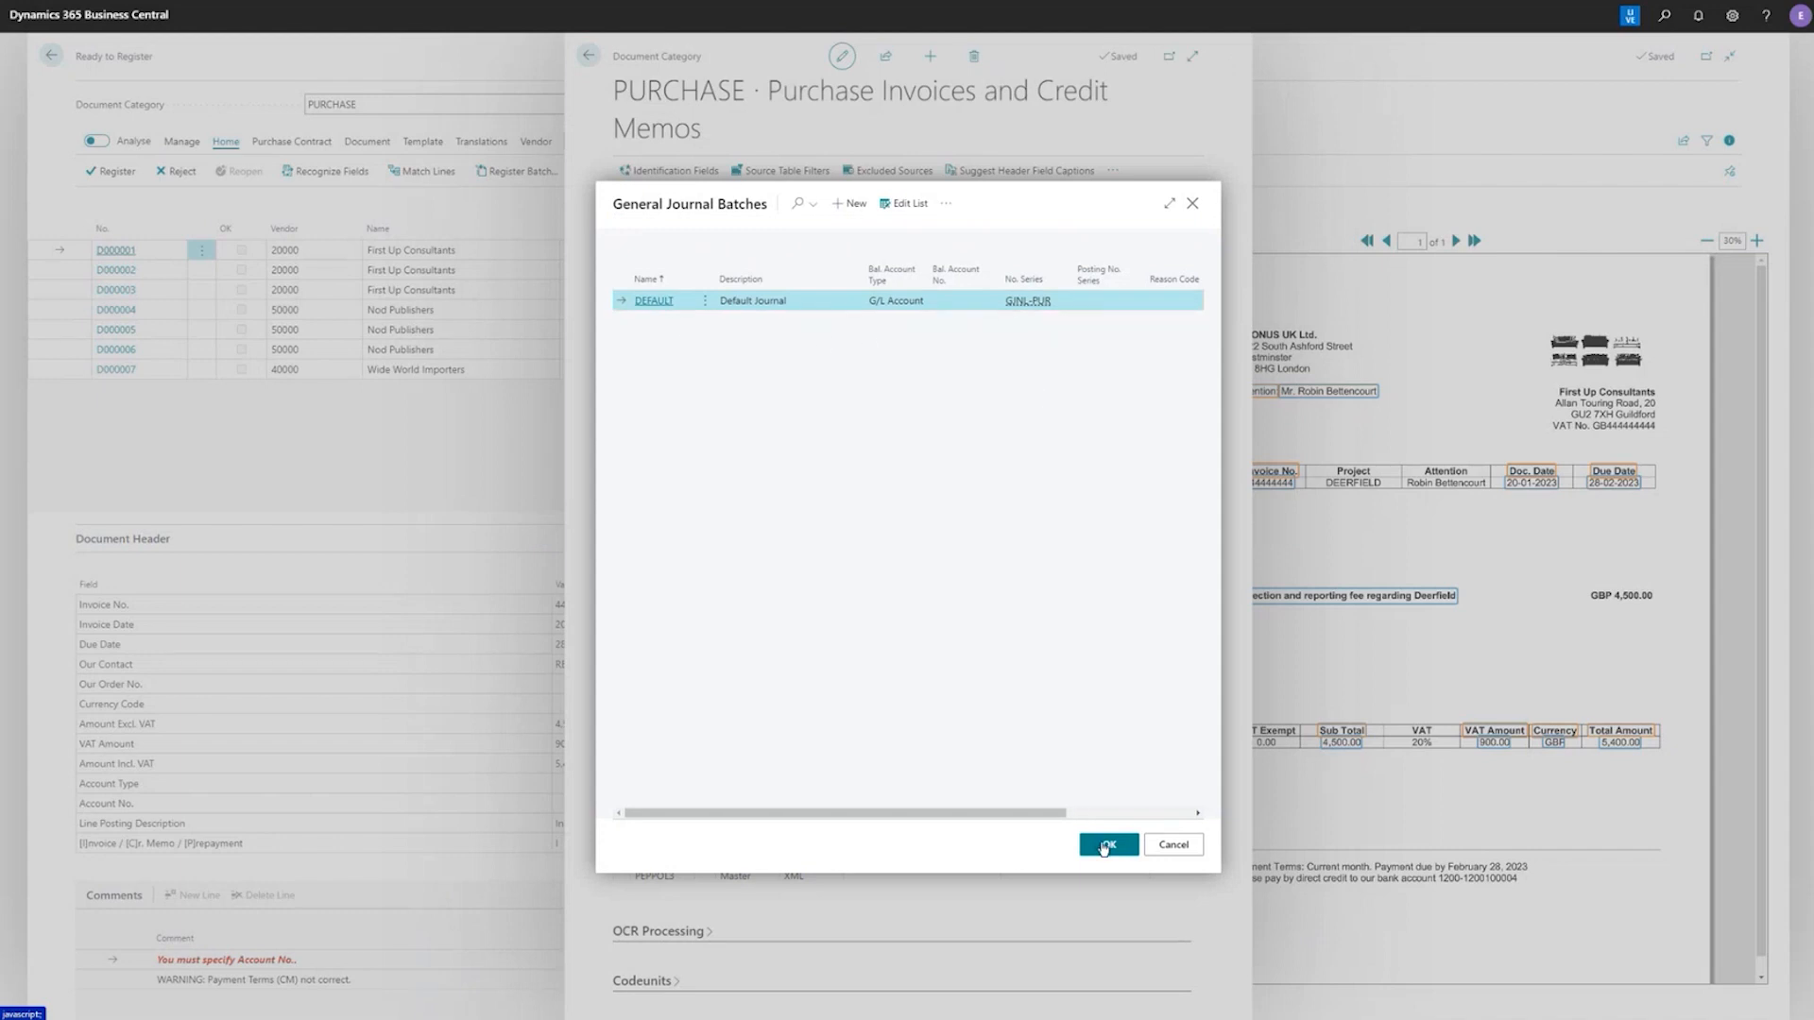
click(1107, 846)
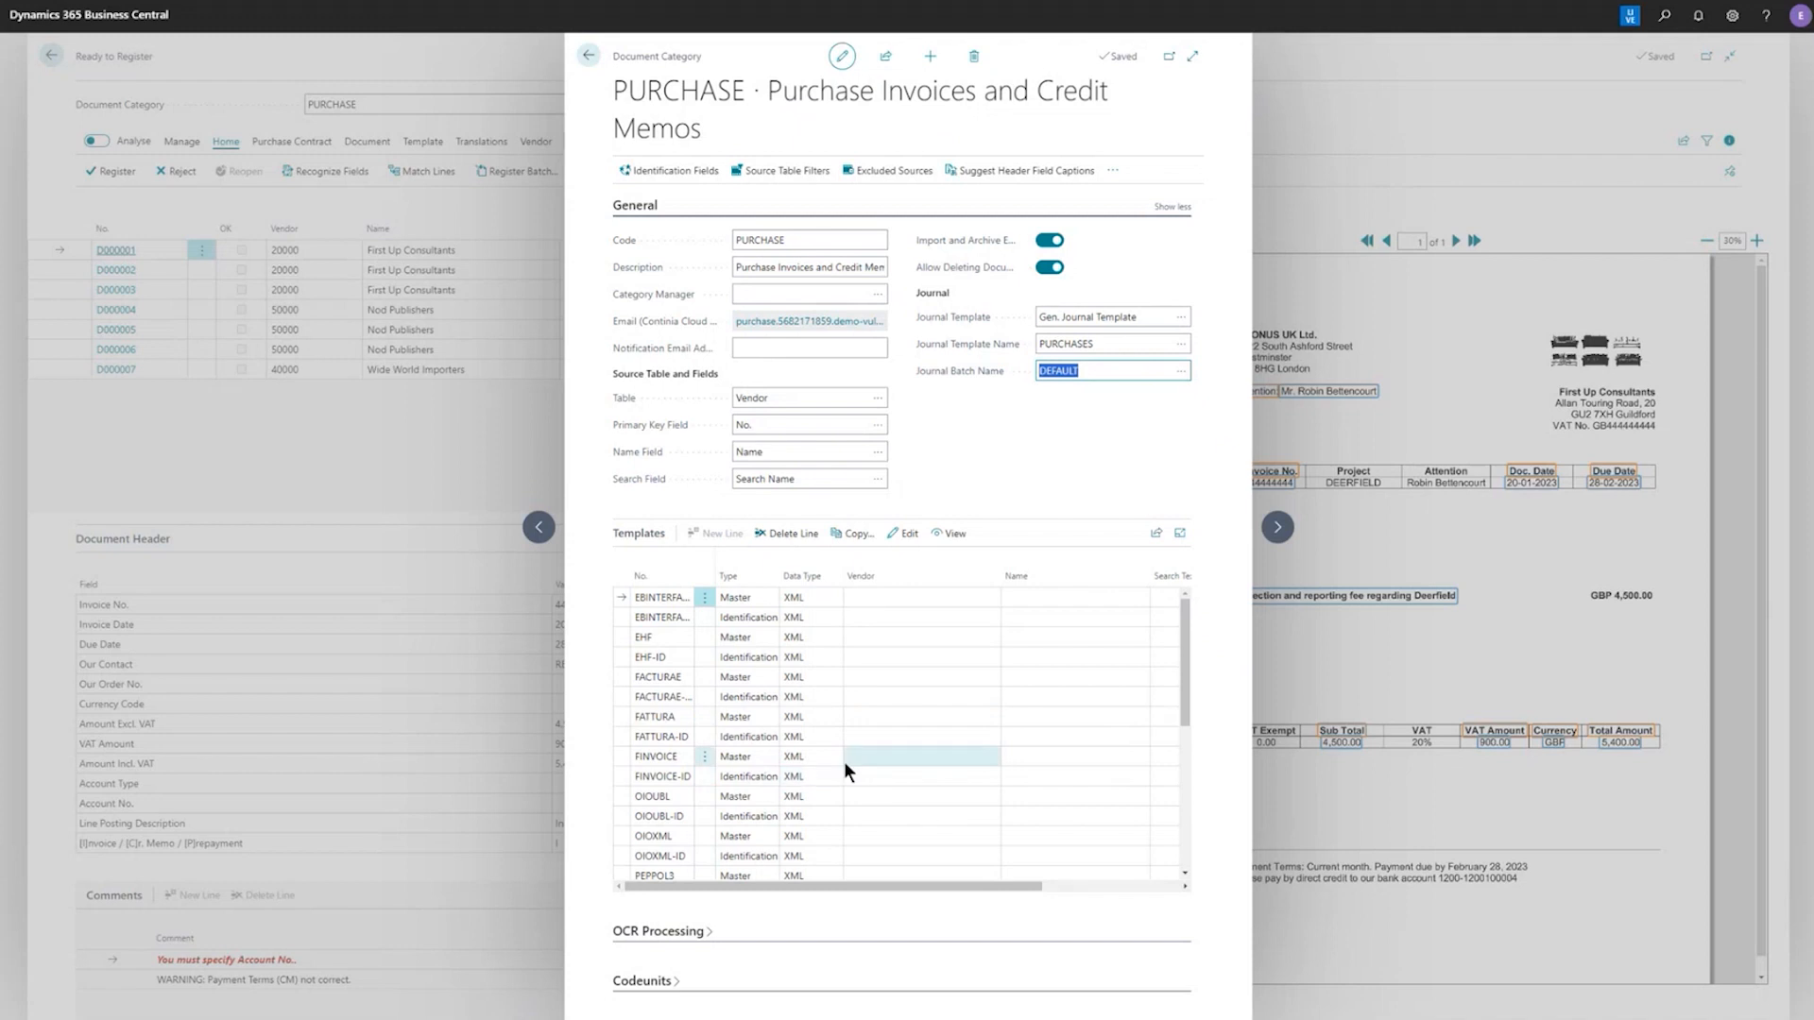
Open the PDF master template PURCHASE-GB from the category's templates for editing
scroll(843, 761, down, 3)
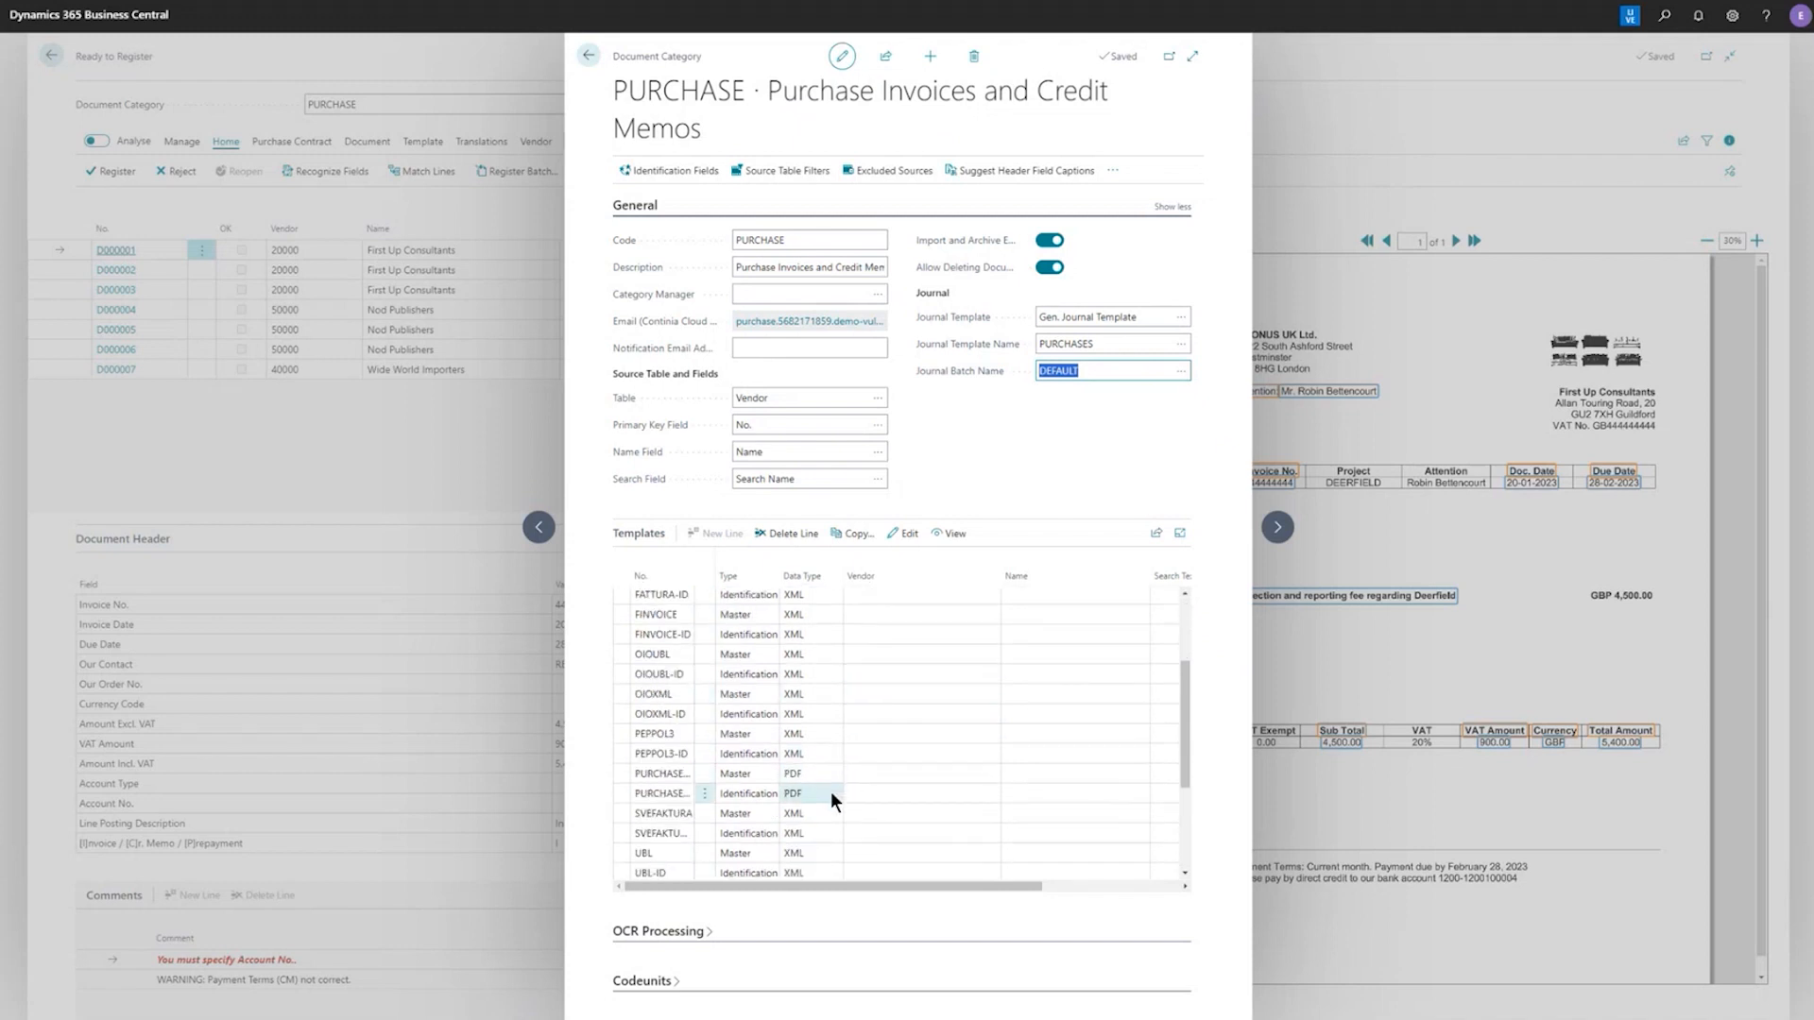
scroll(830, 791, down, 2)
click(737, 706)
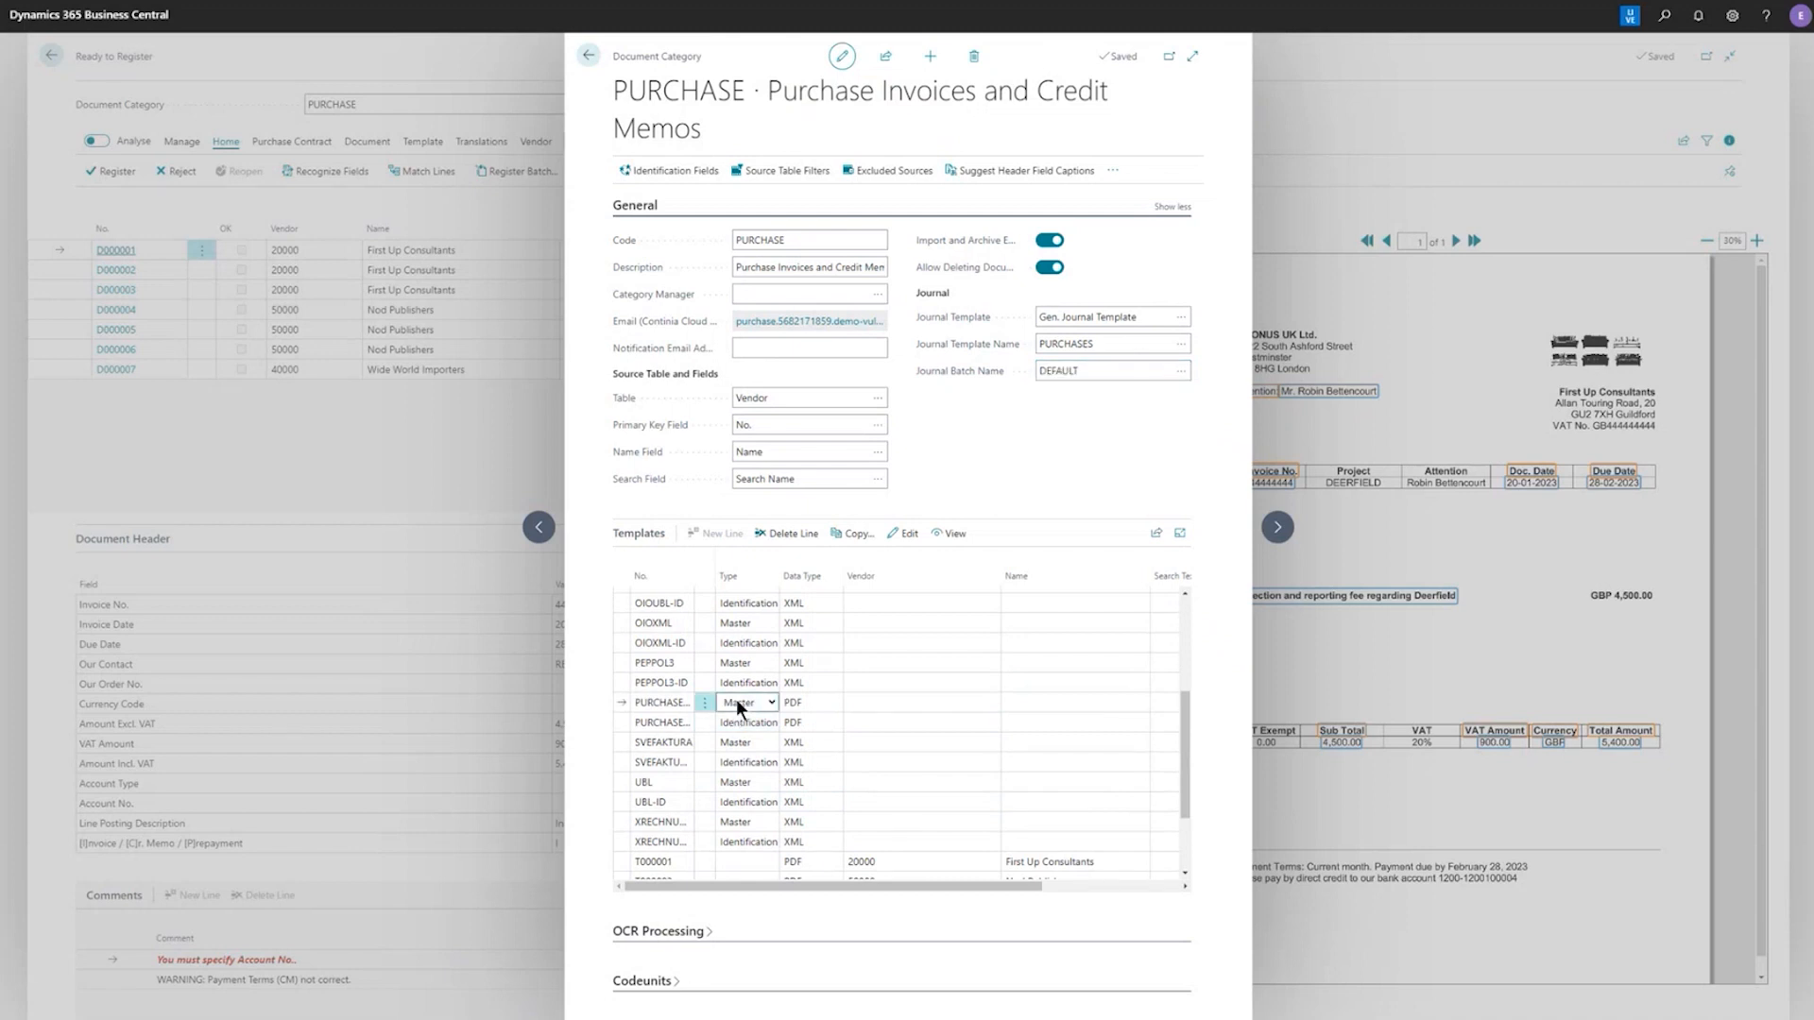
click(796, 708)
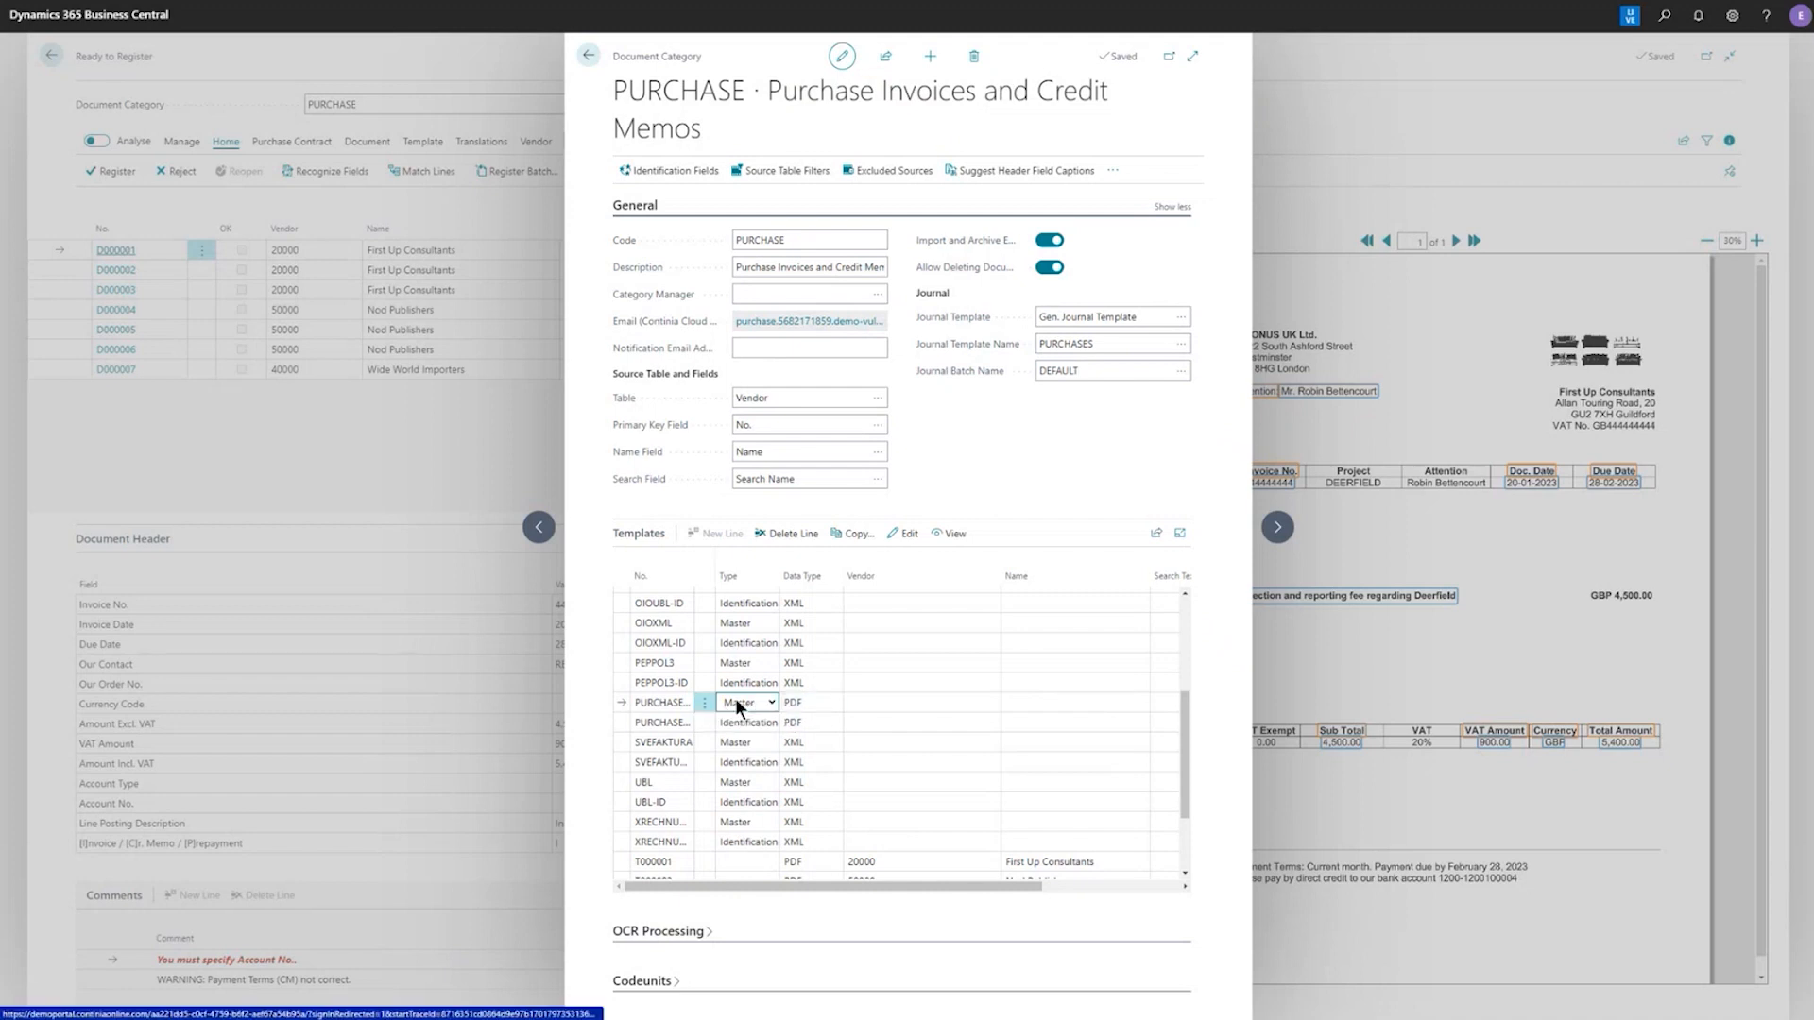
click(905, 532)
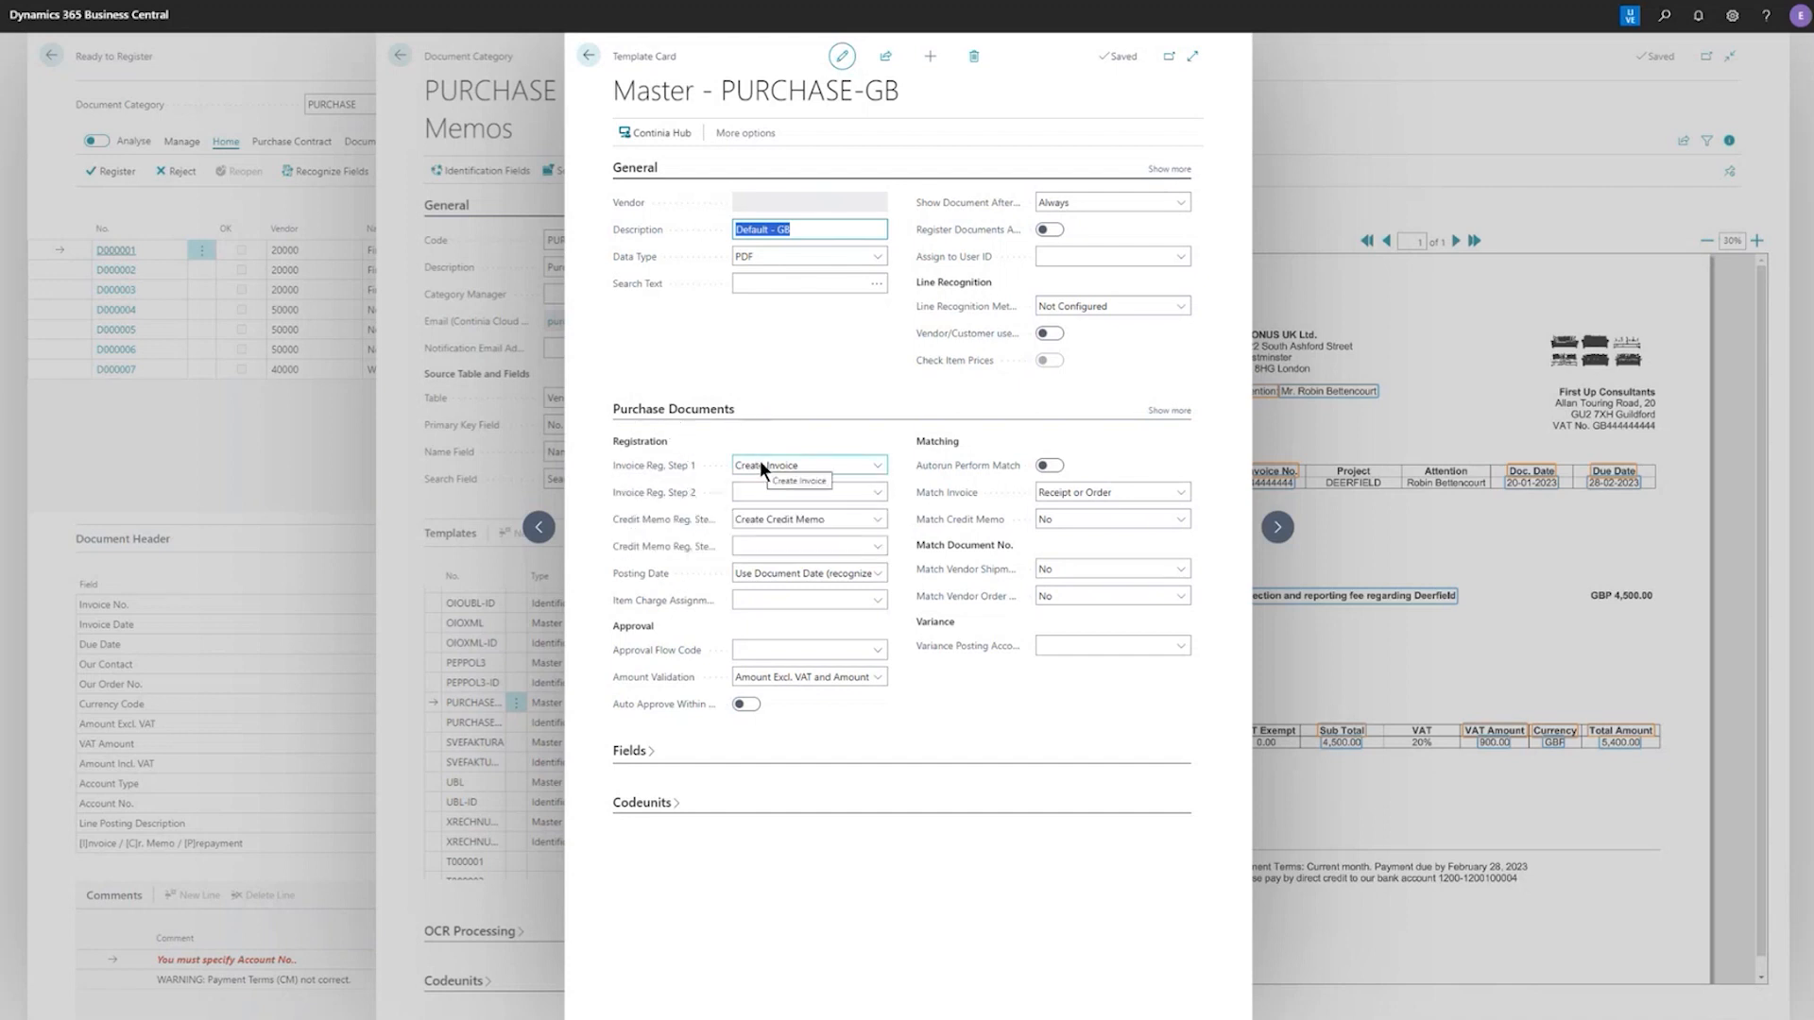
Set Invoice Reg. Step 1 to Create Journal Lines and apply the change to all templates created from this master
click(878, 466)
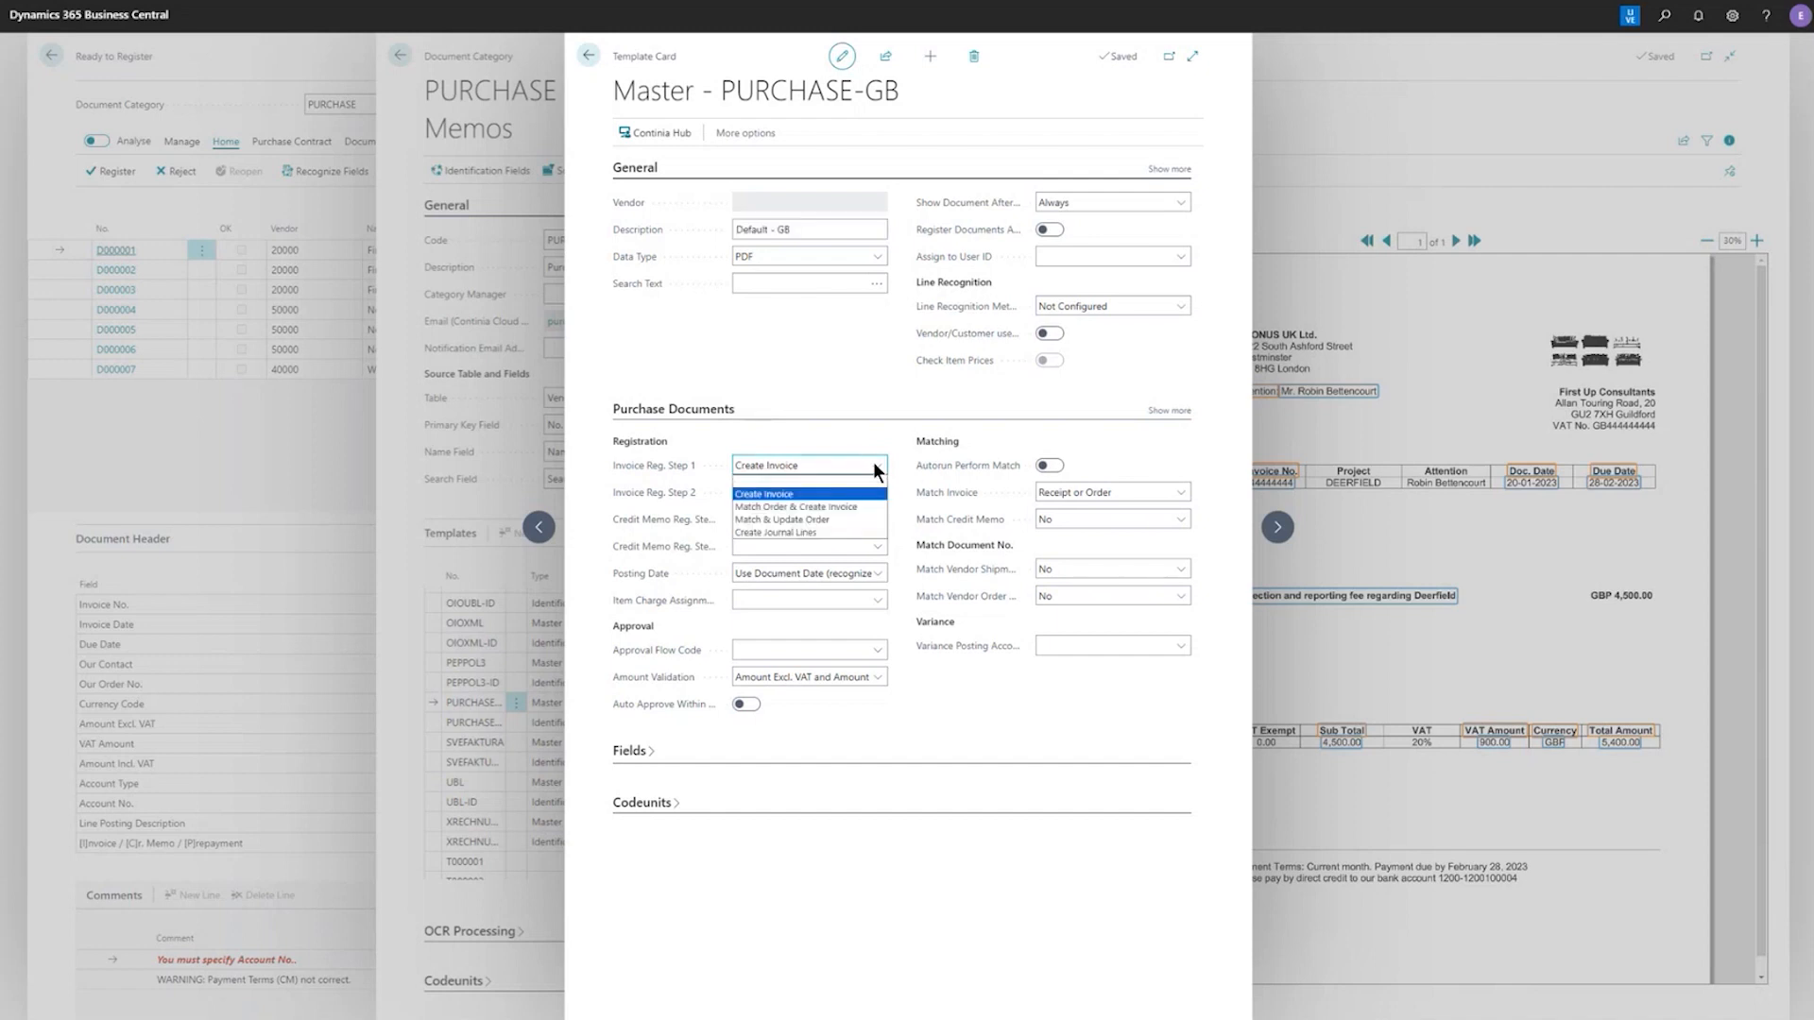
click(860, 533)
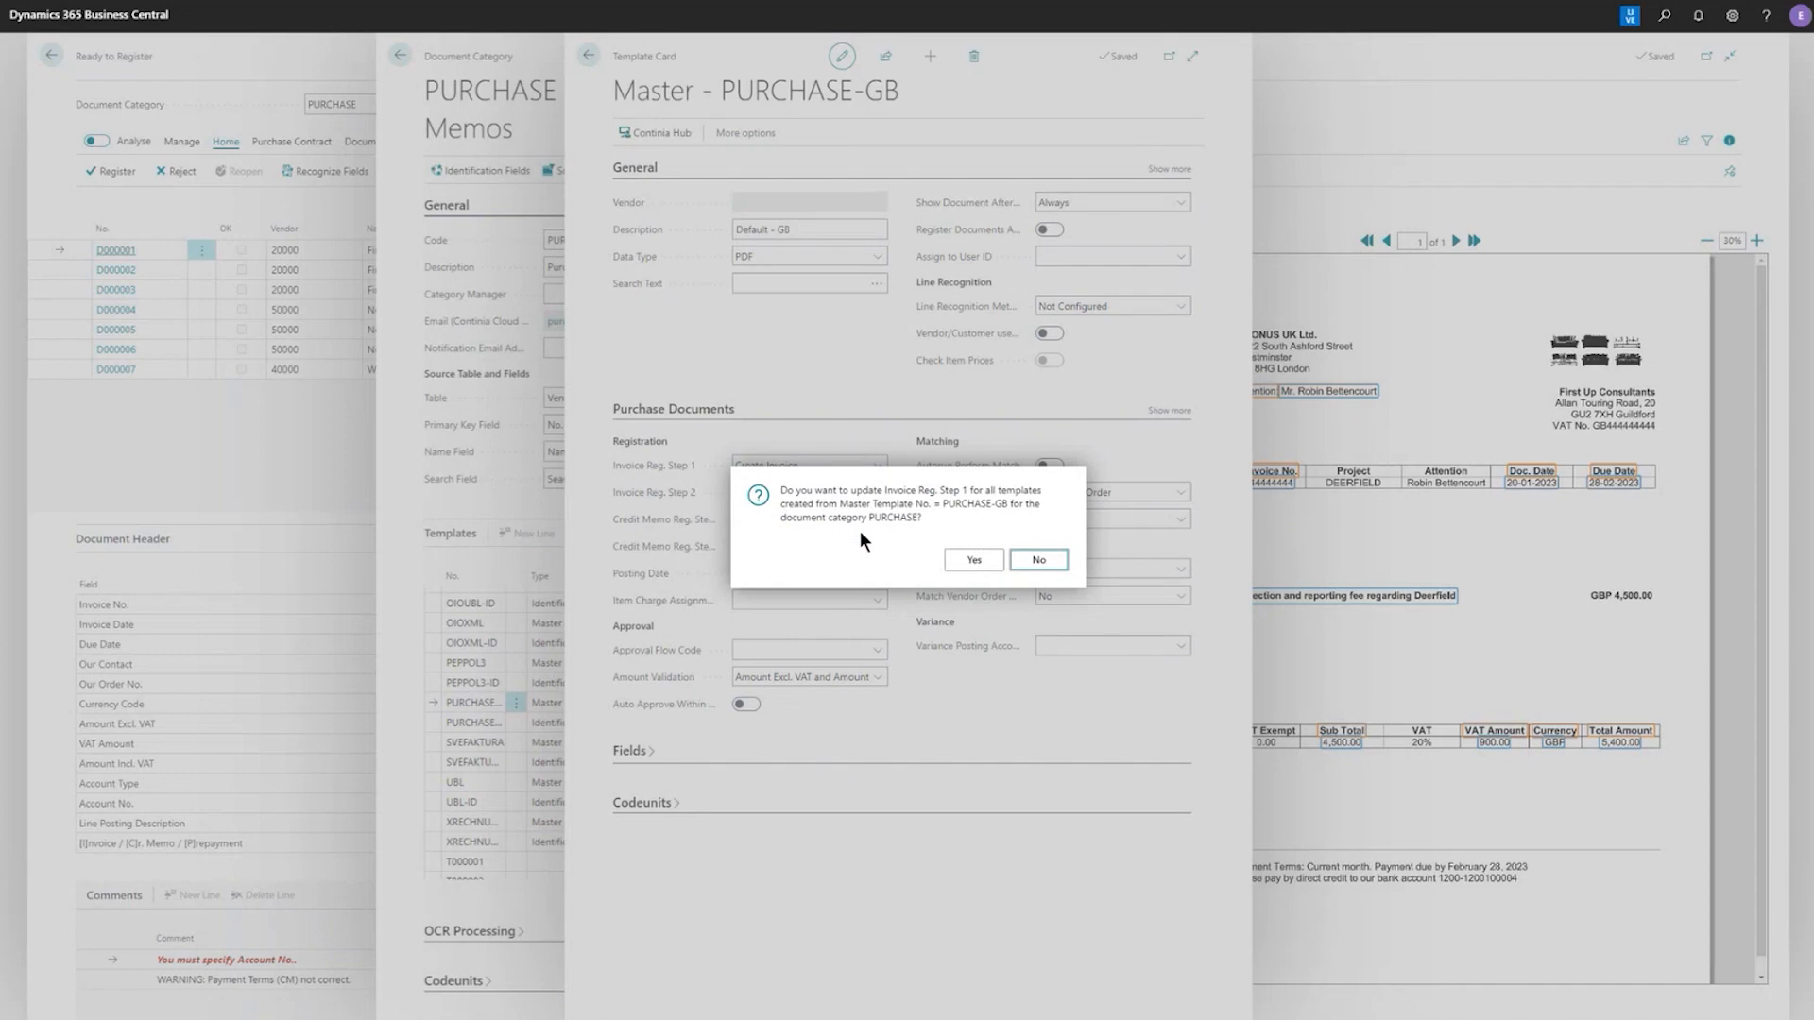
click(978, 560)
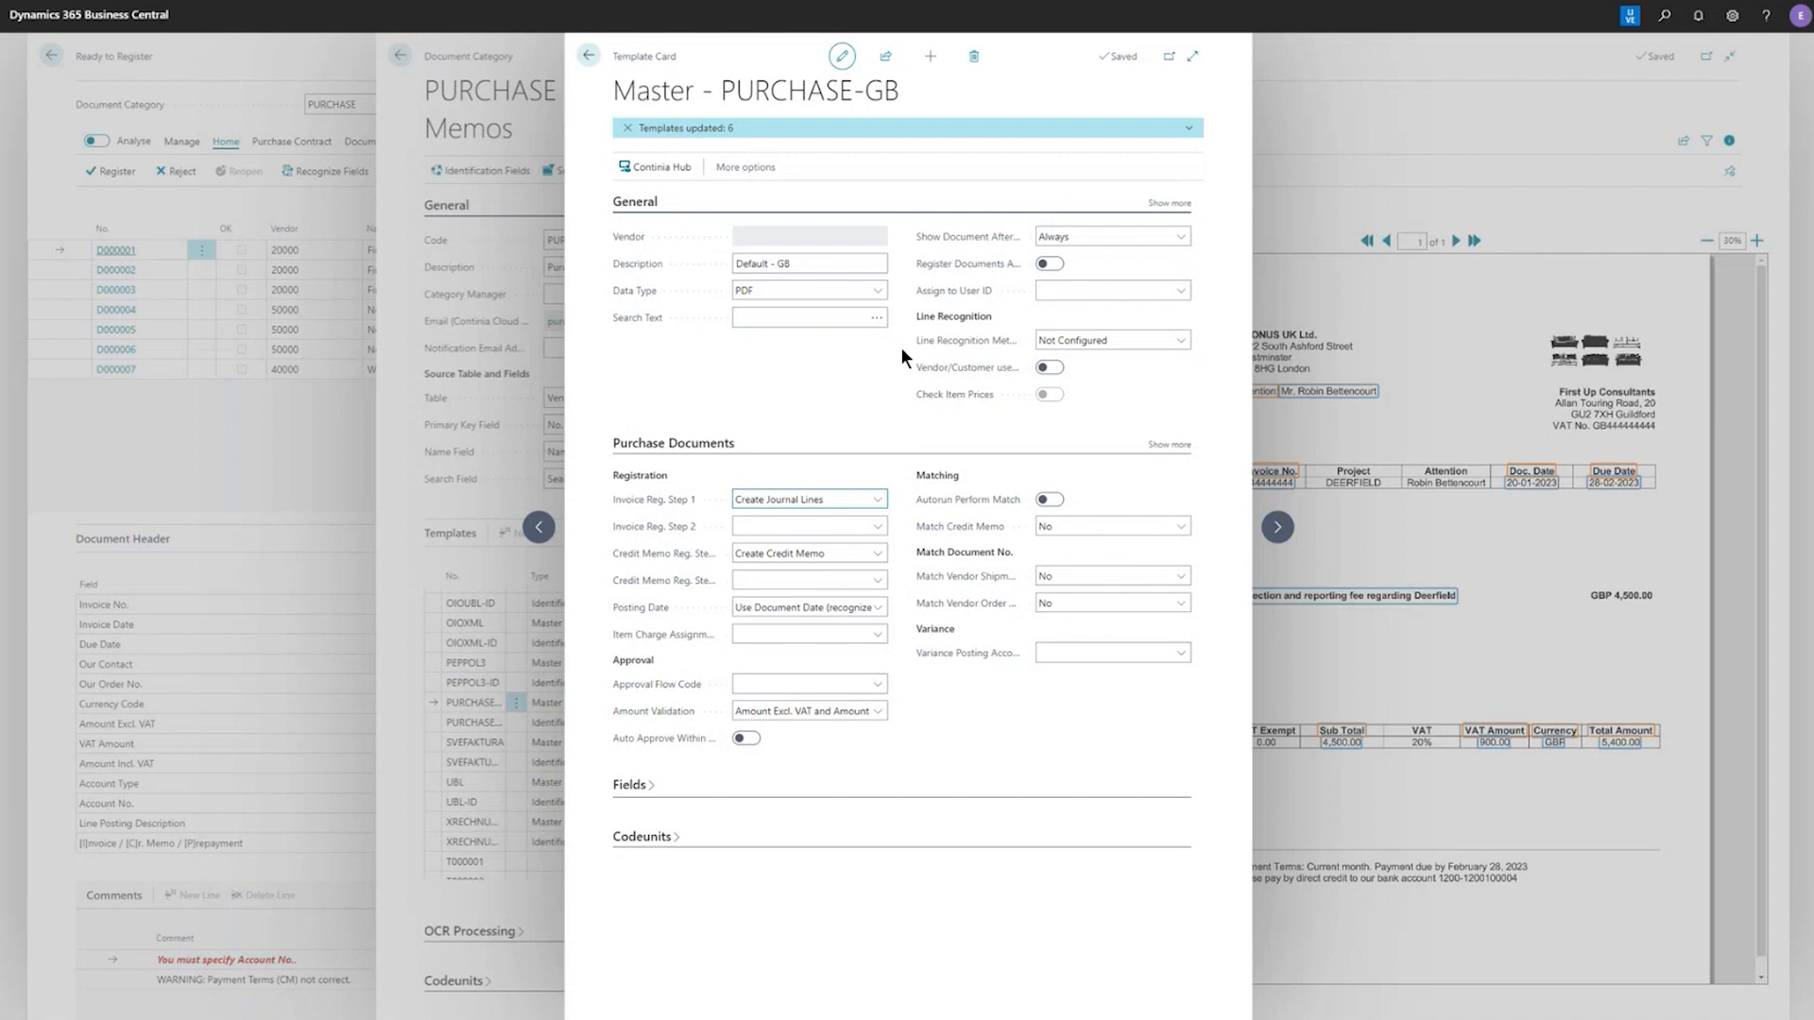
Set Credit Memo Reg. Step 1 to Create Journal Lines, update all templates based on this master, and return to the documents ready to register
click(875, 552)
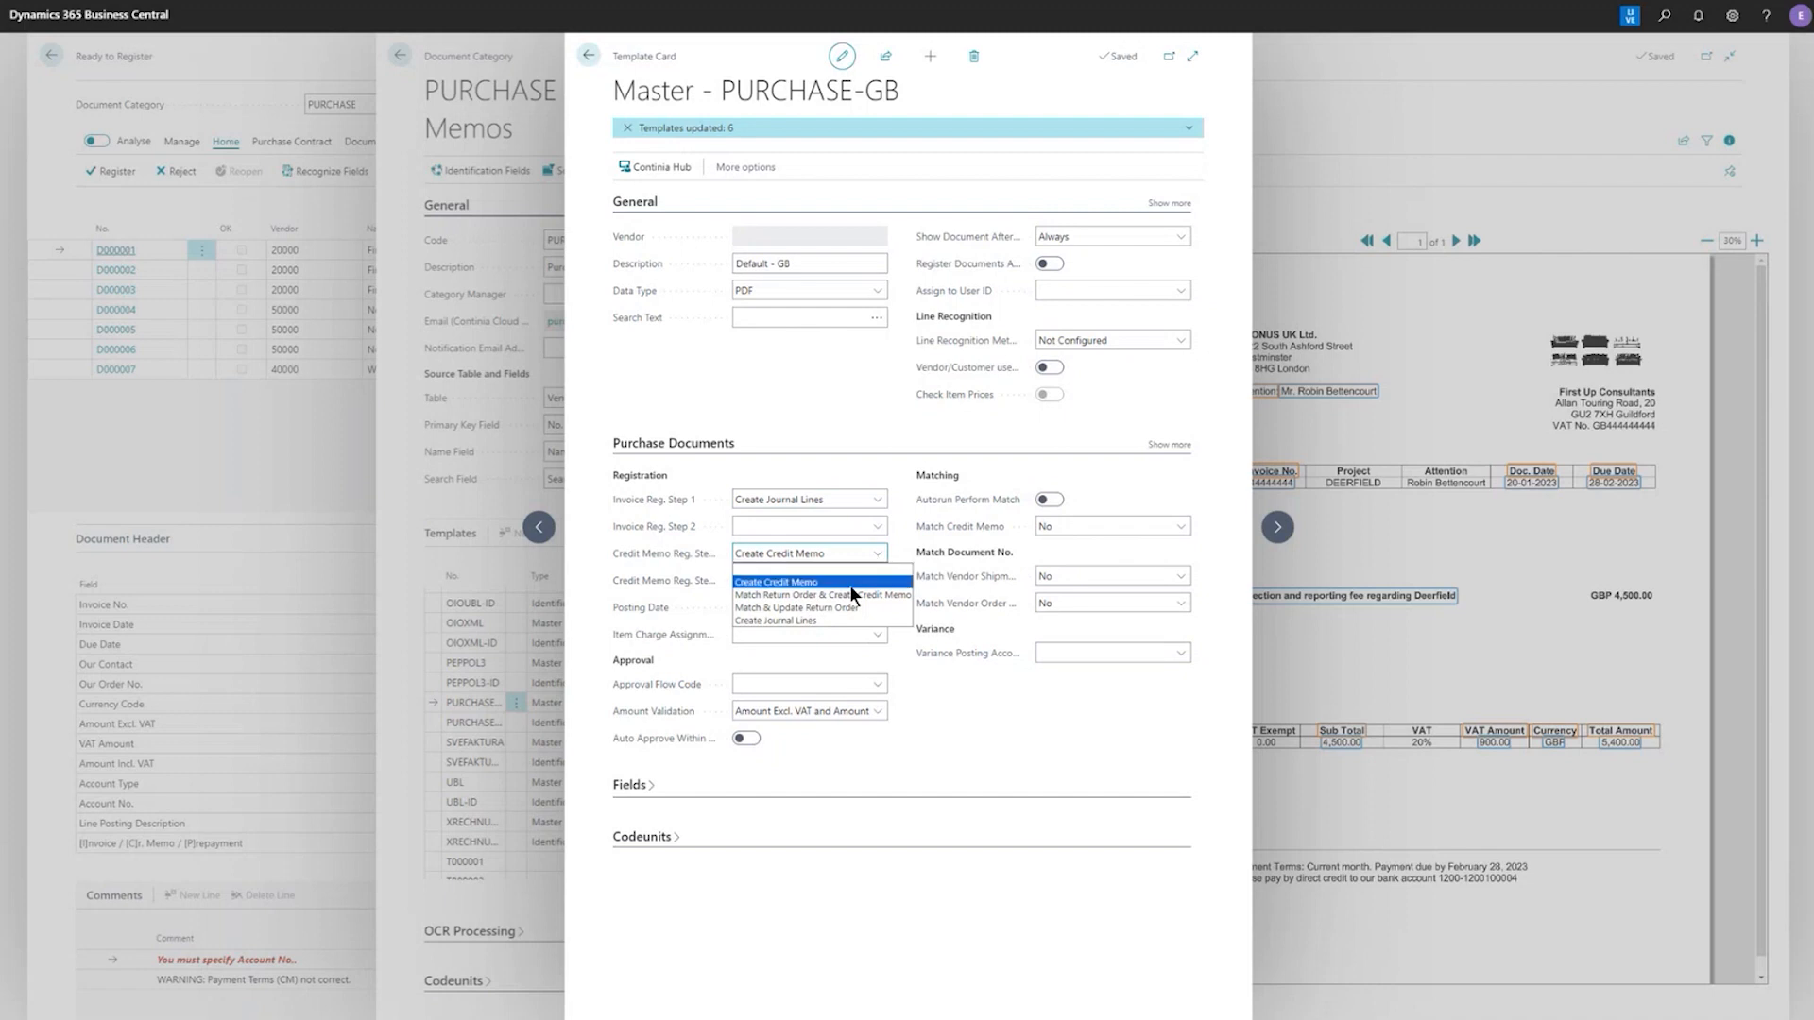
click(947, 735)
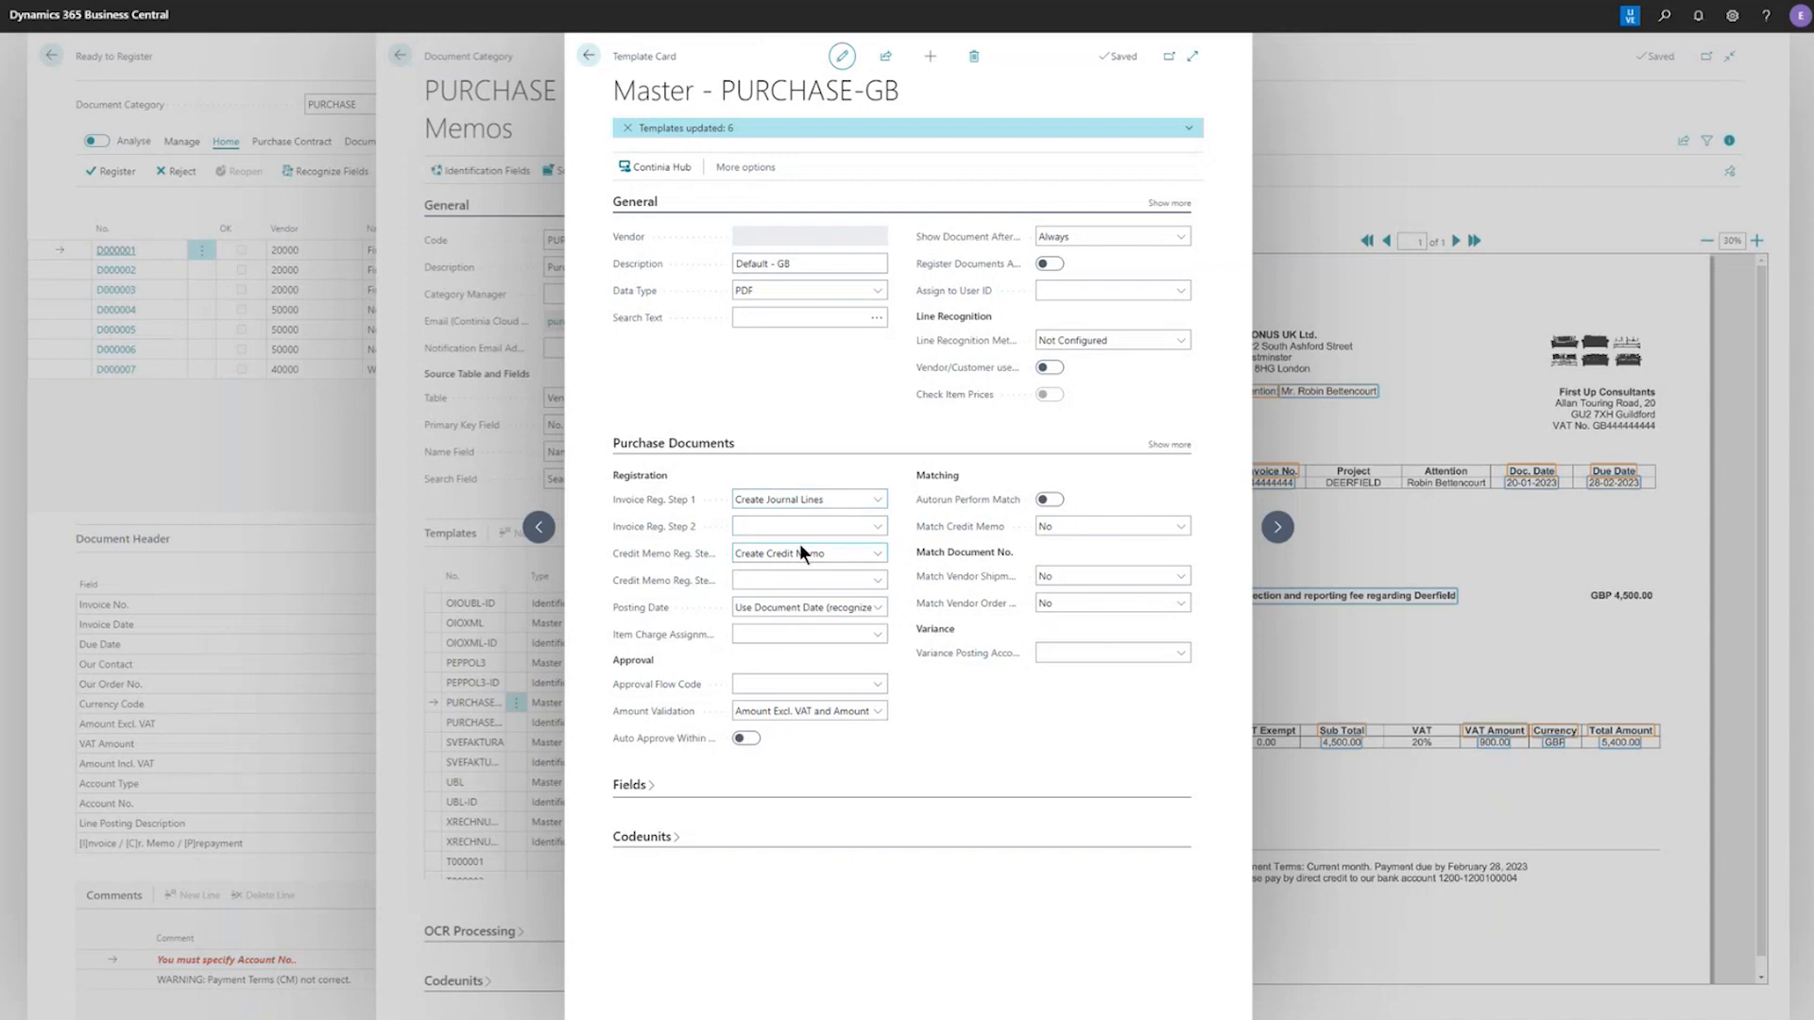
mouse_move(928, 526)
click(875, 552)
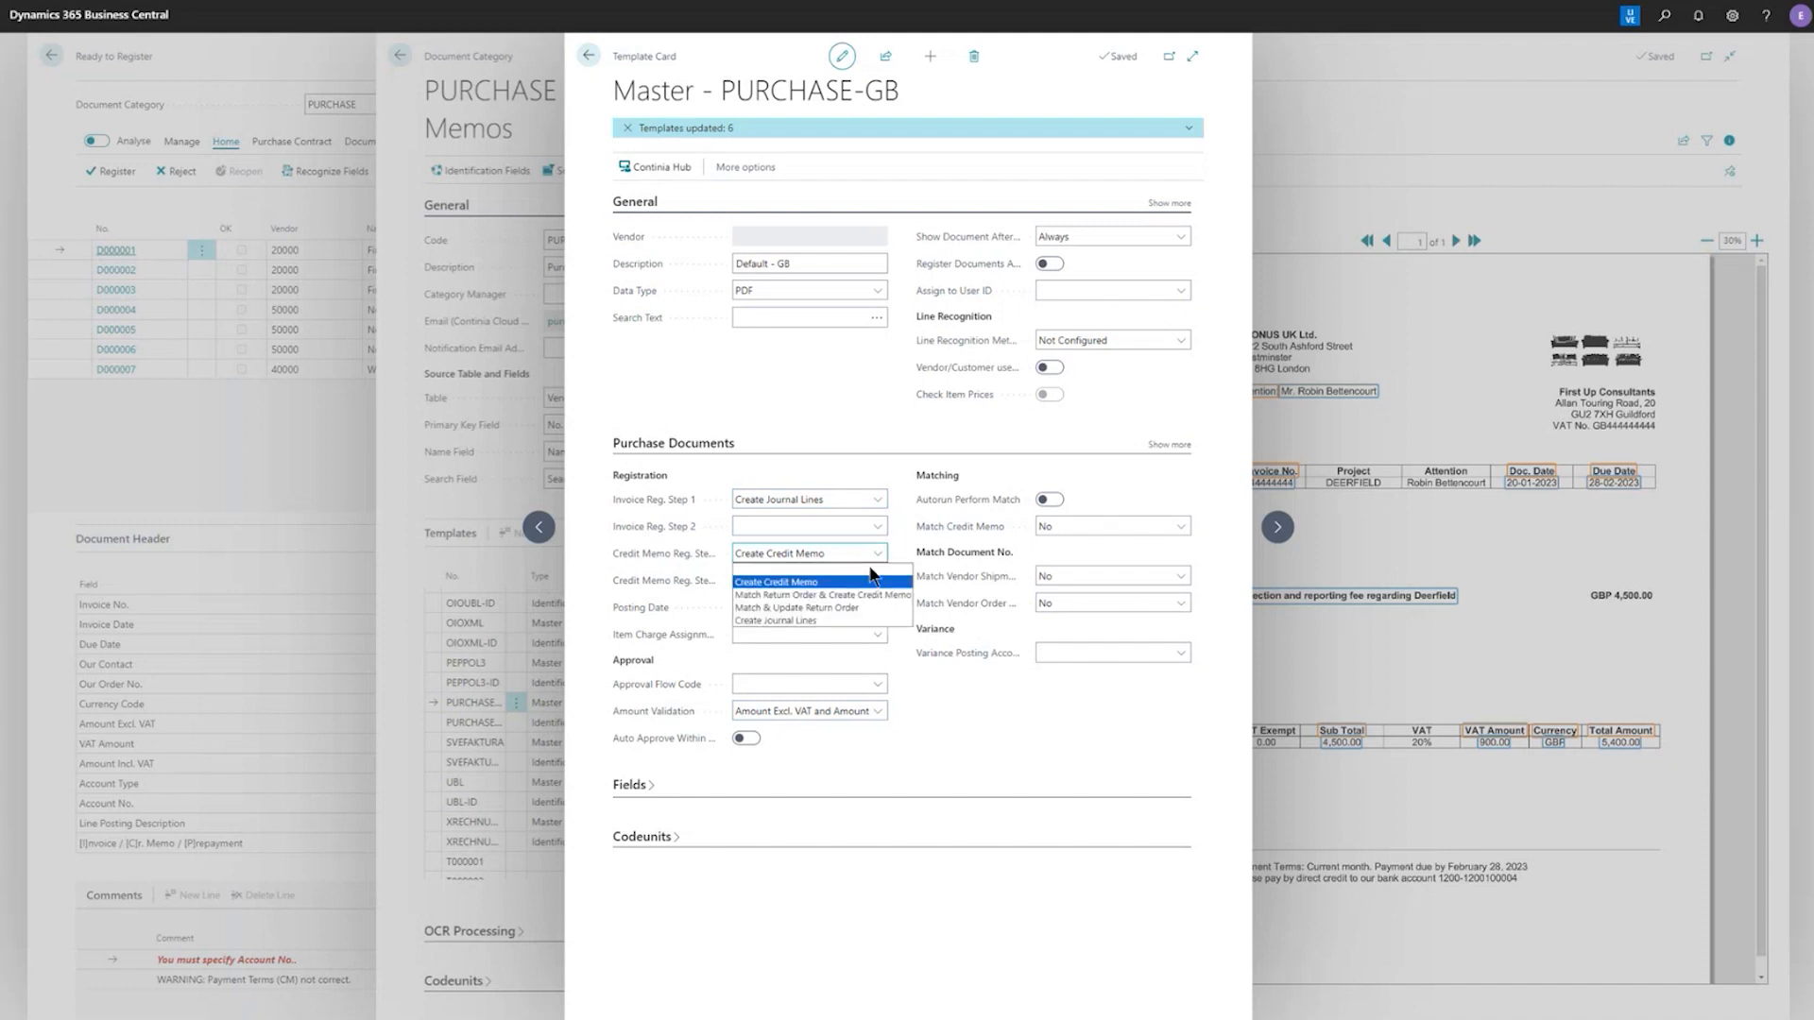
click(837, 624)
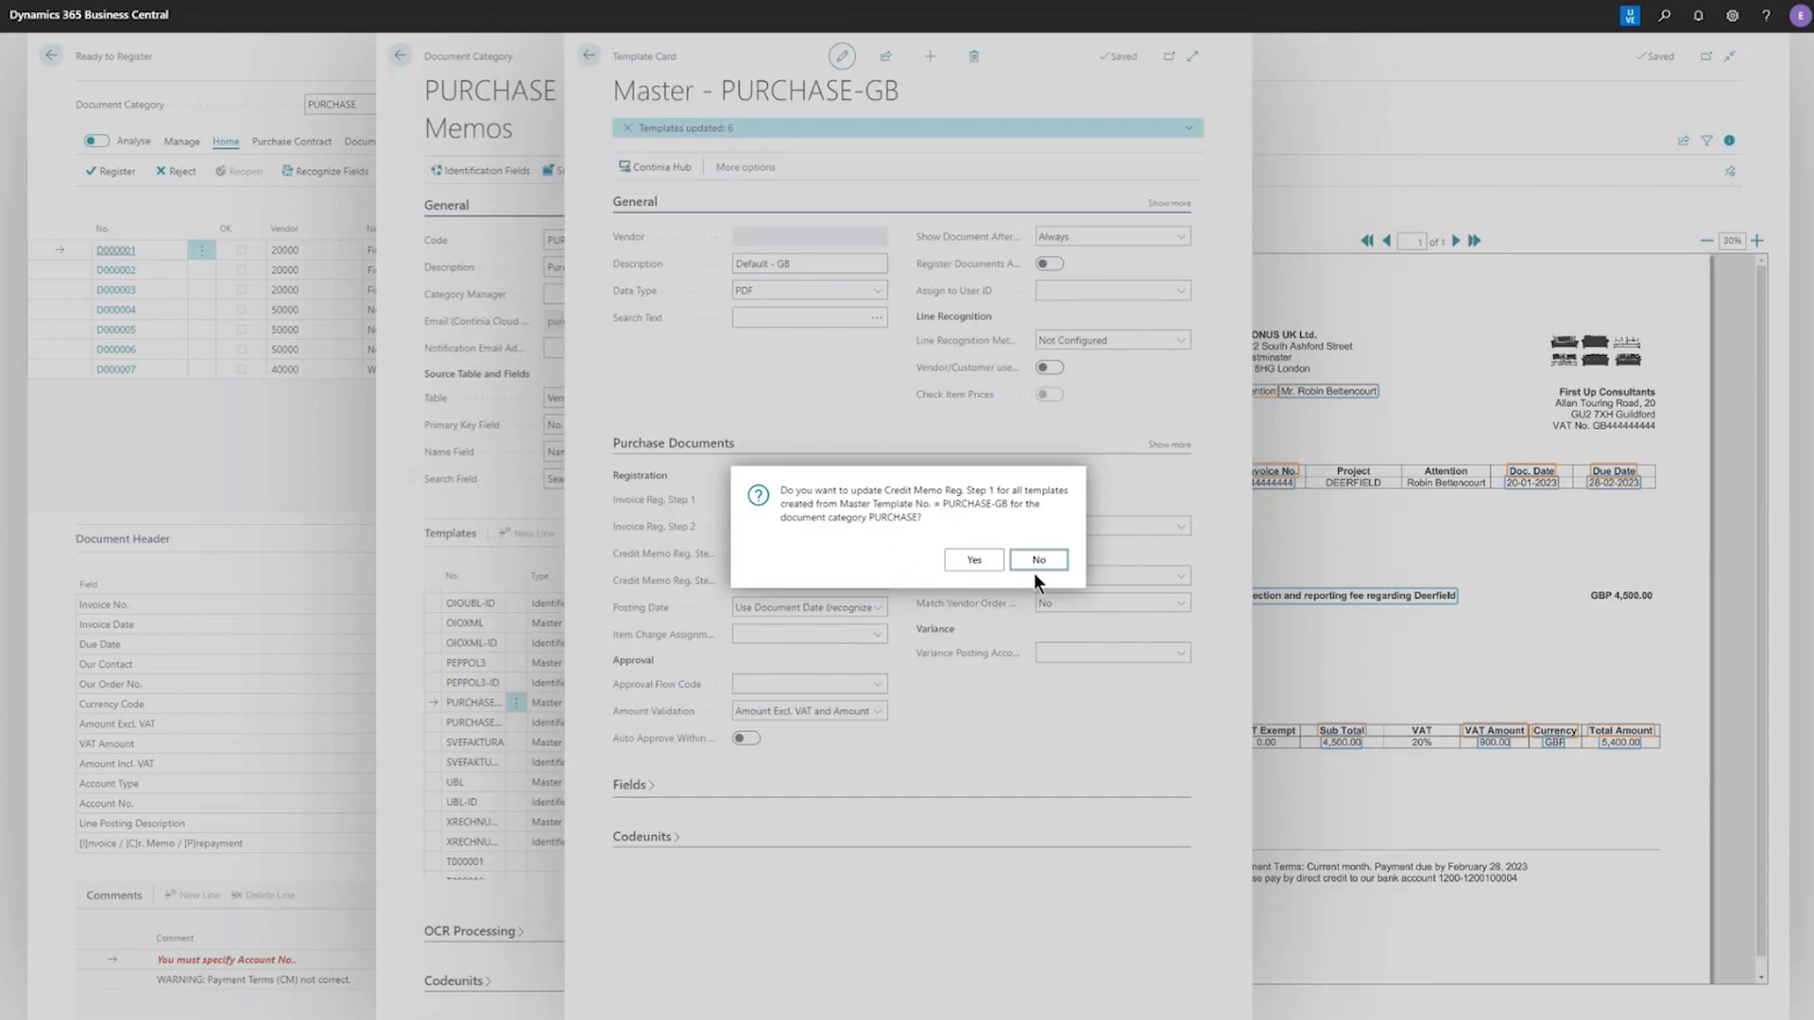
click(982, 564)
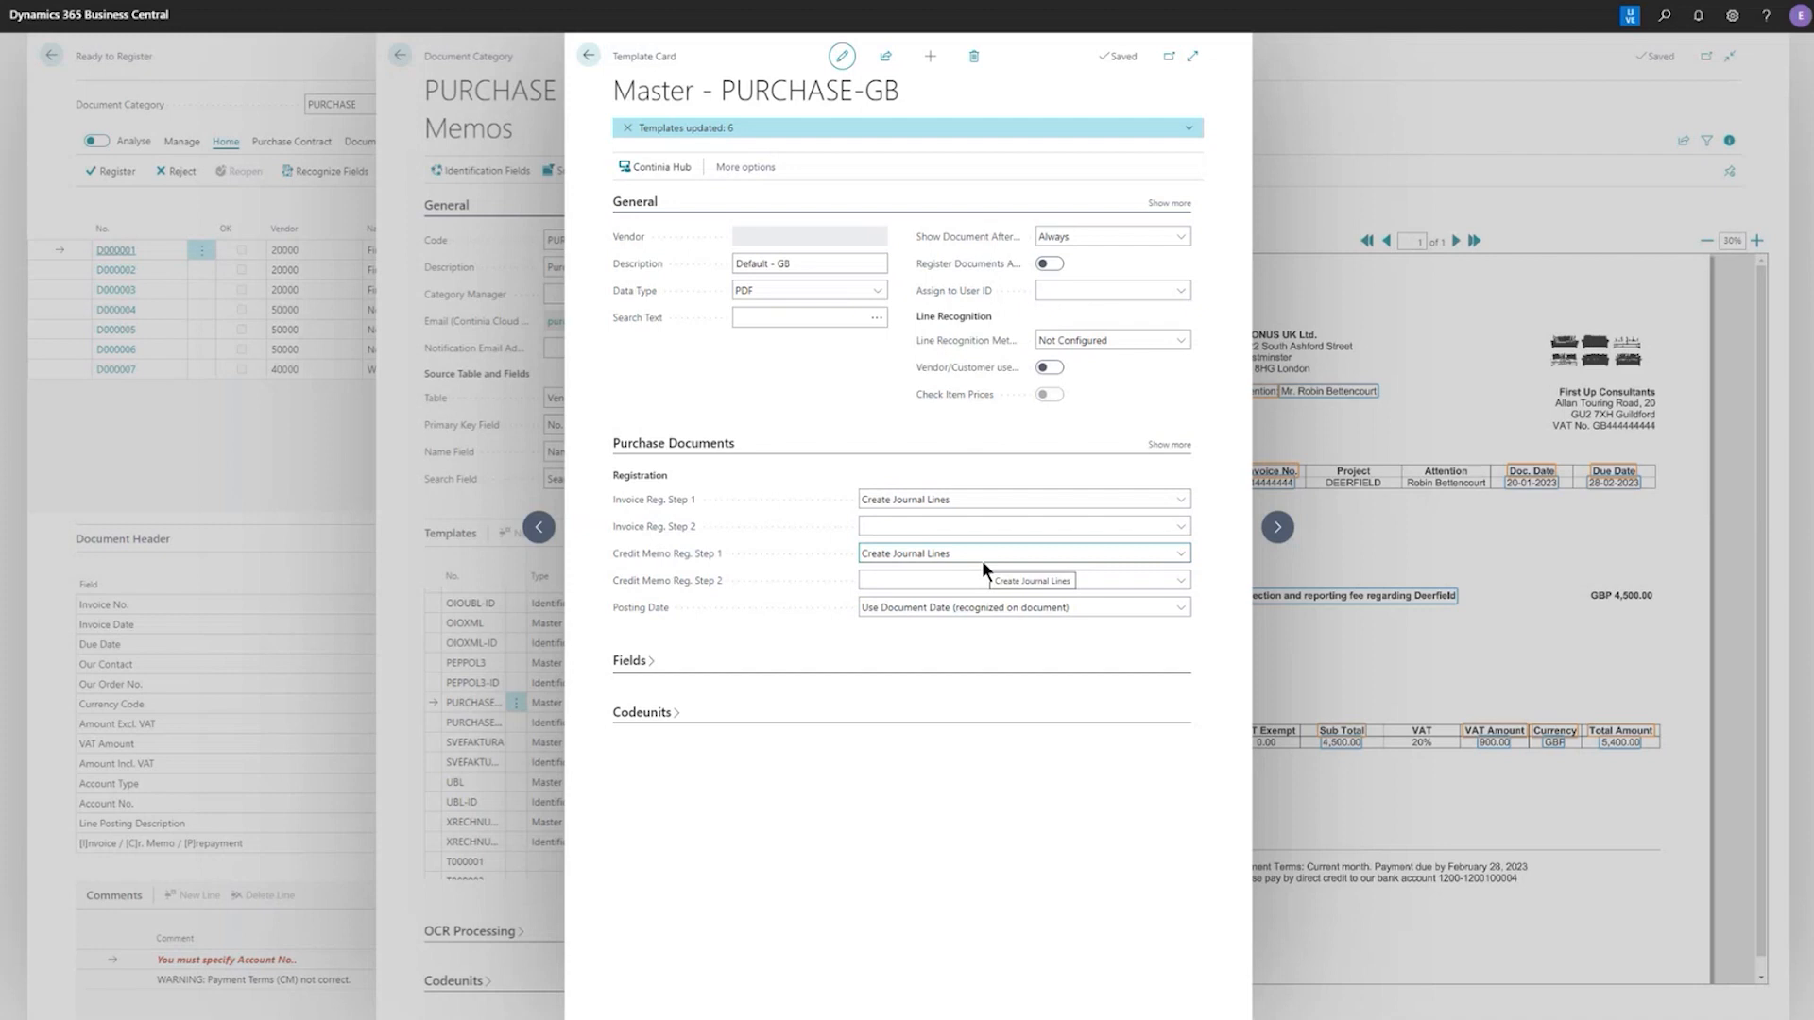
click(587, 57)
click(588, 58)
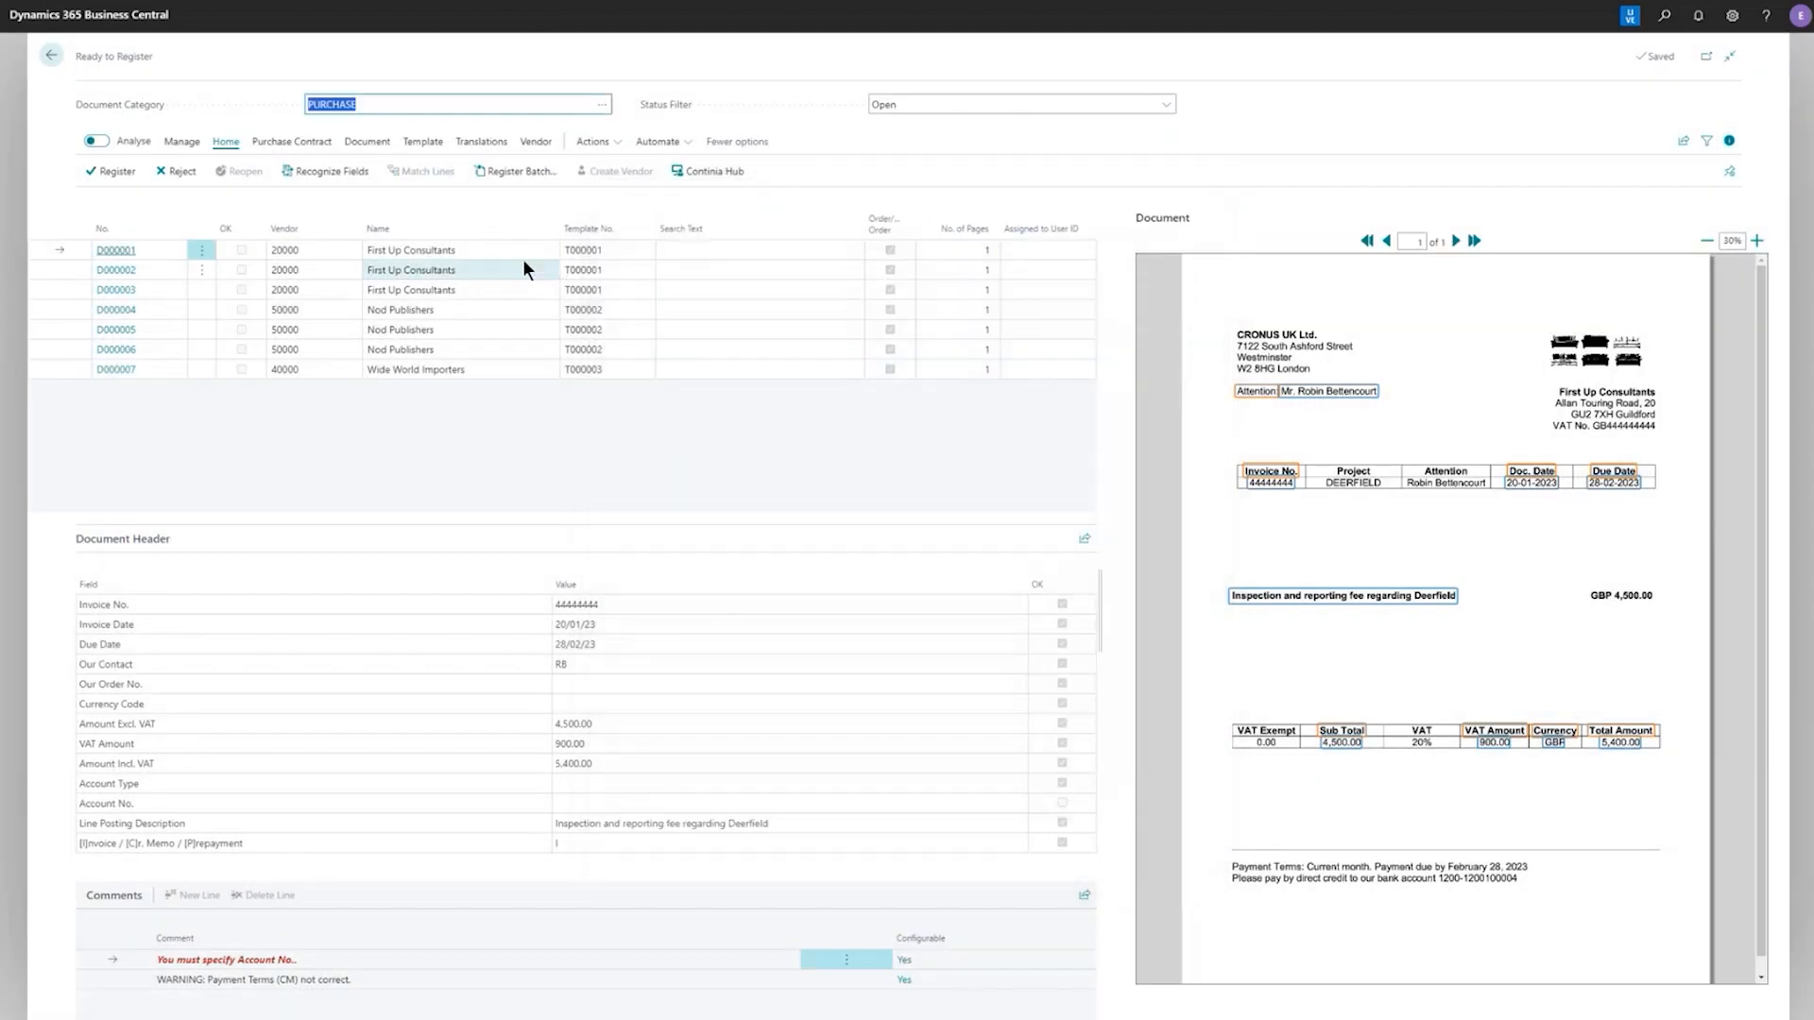
Check the invoice and credit memo registration steps on the template card of document D000001, and close the card
click(420, 149)
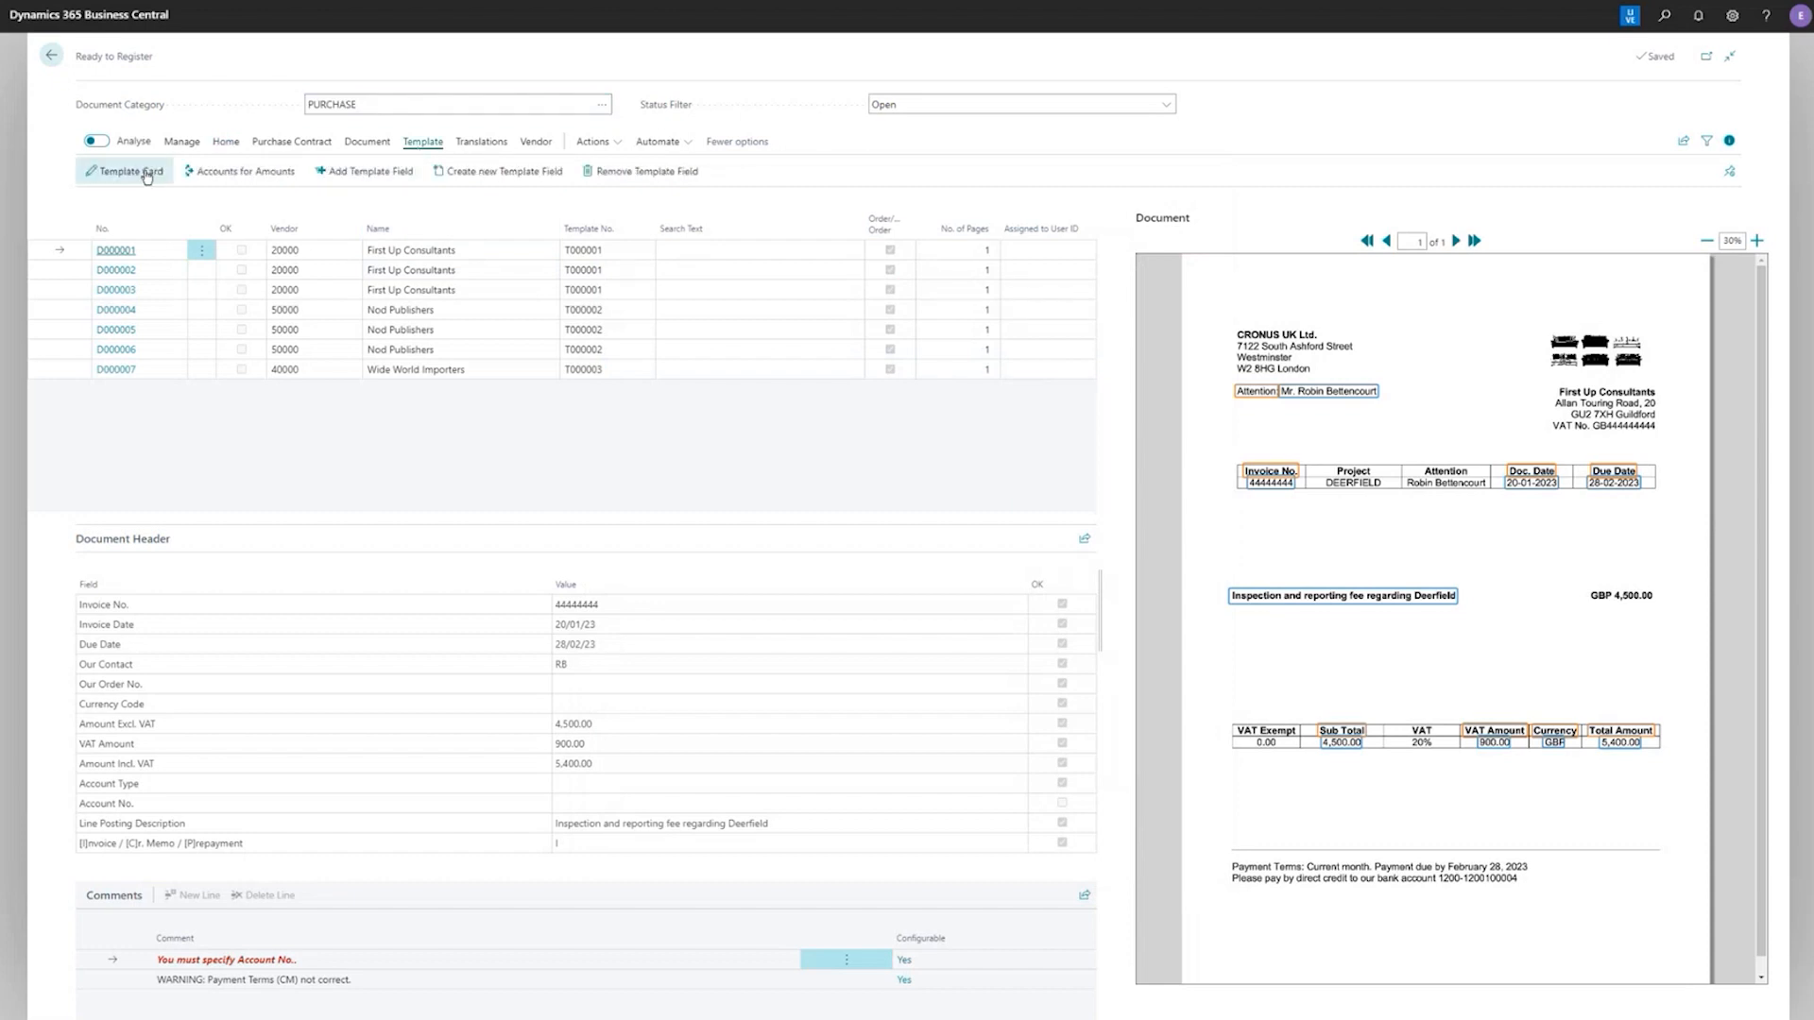
click(143, 170)
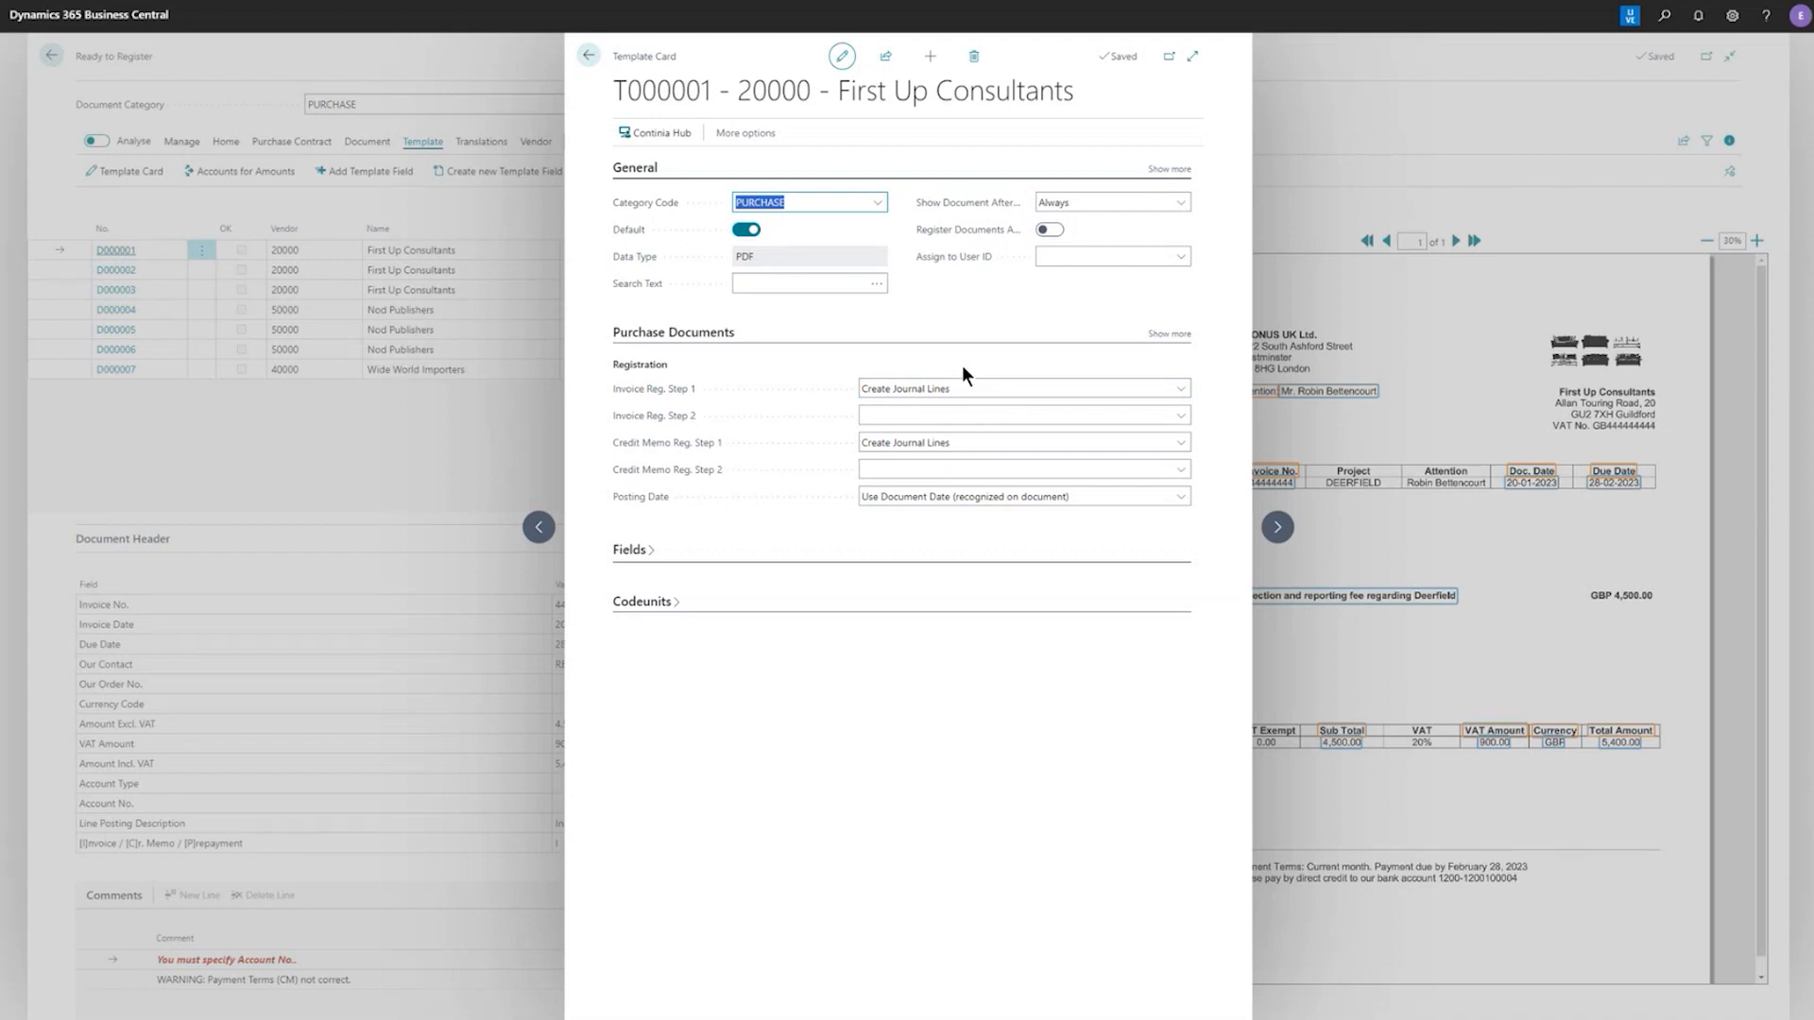
click(590, 52)
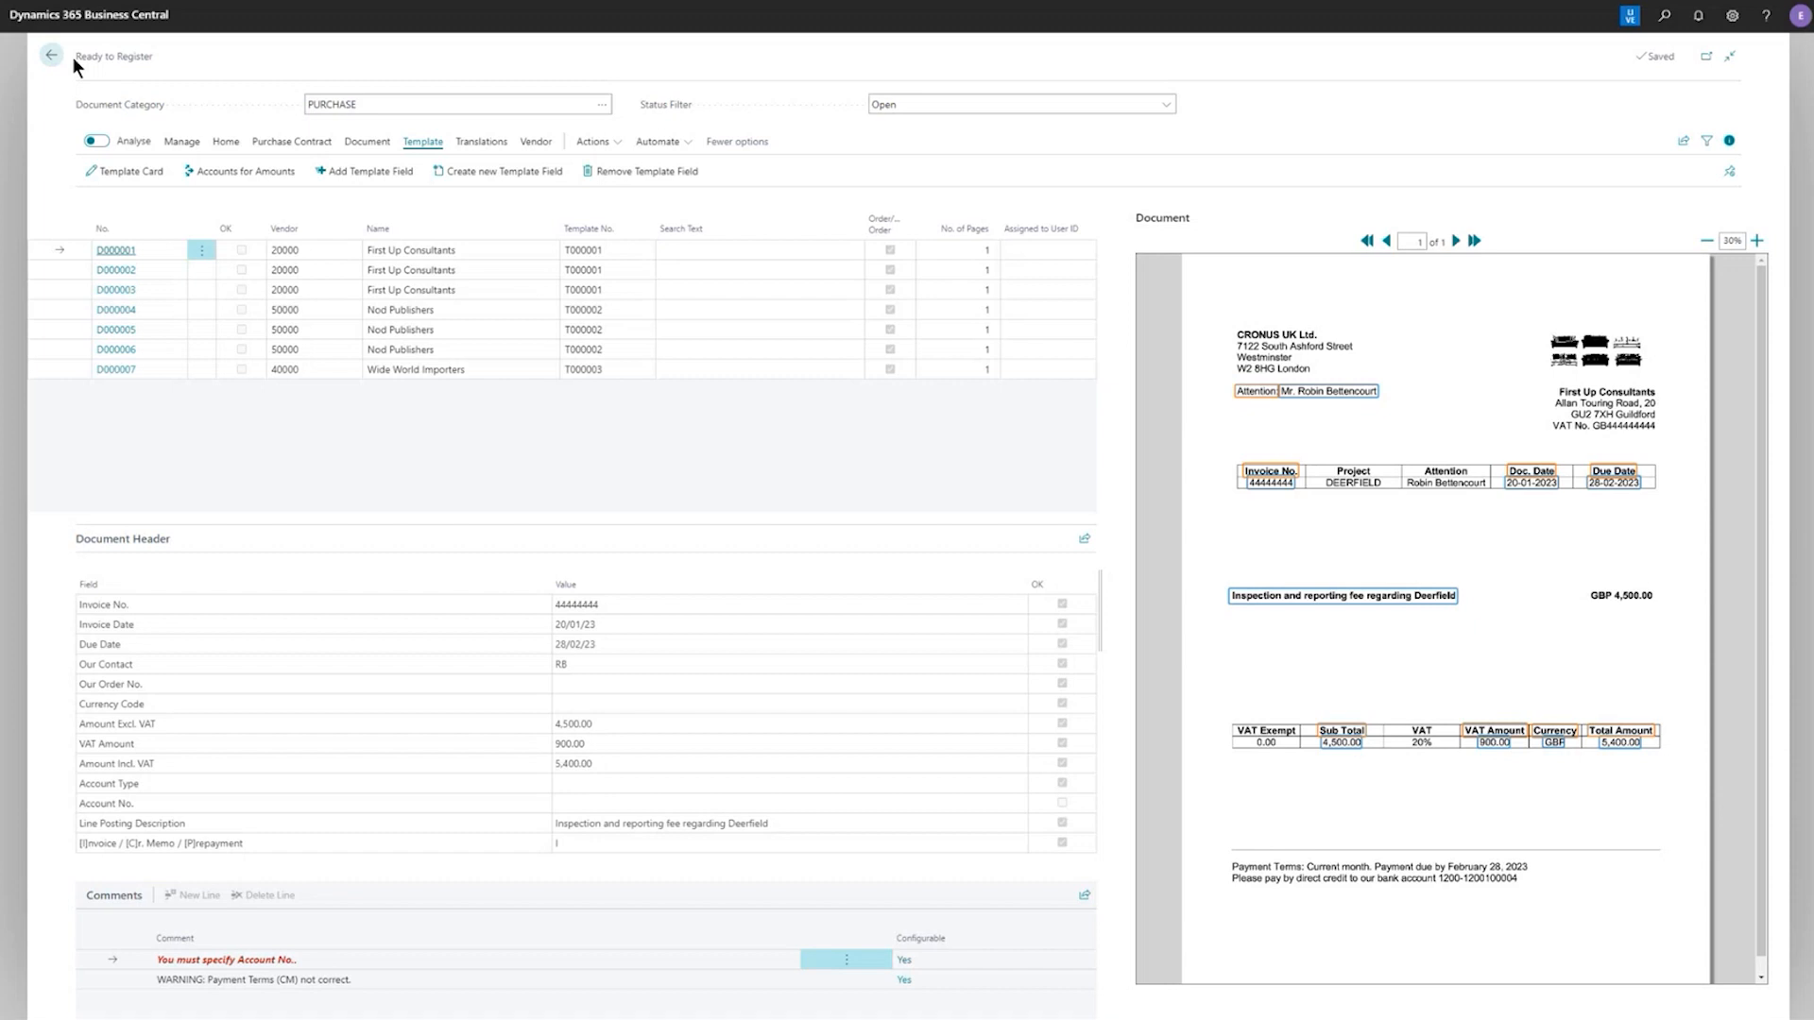
key(alt+Tab)
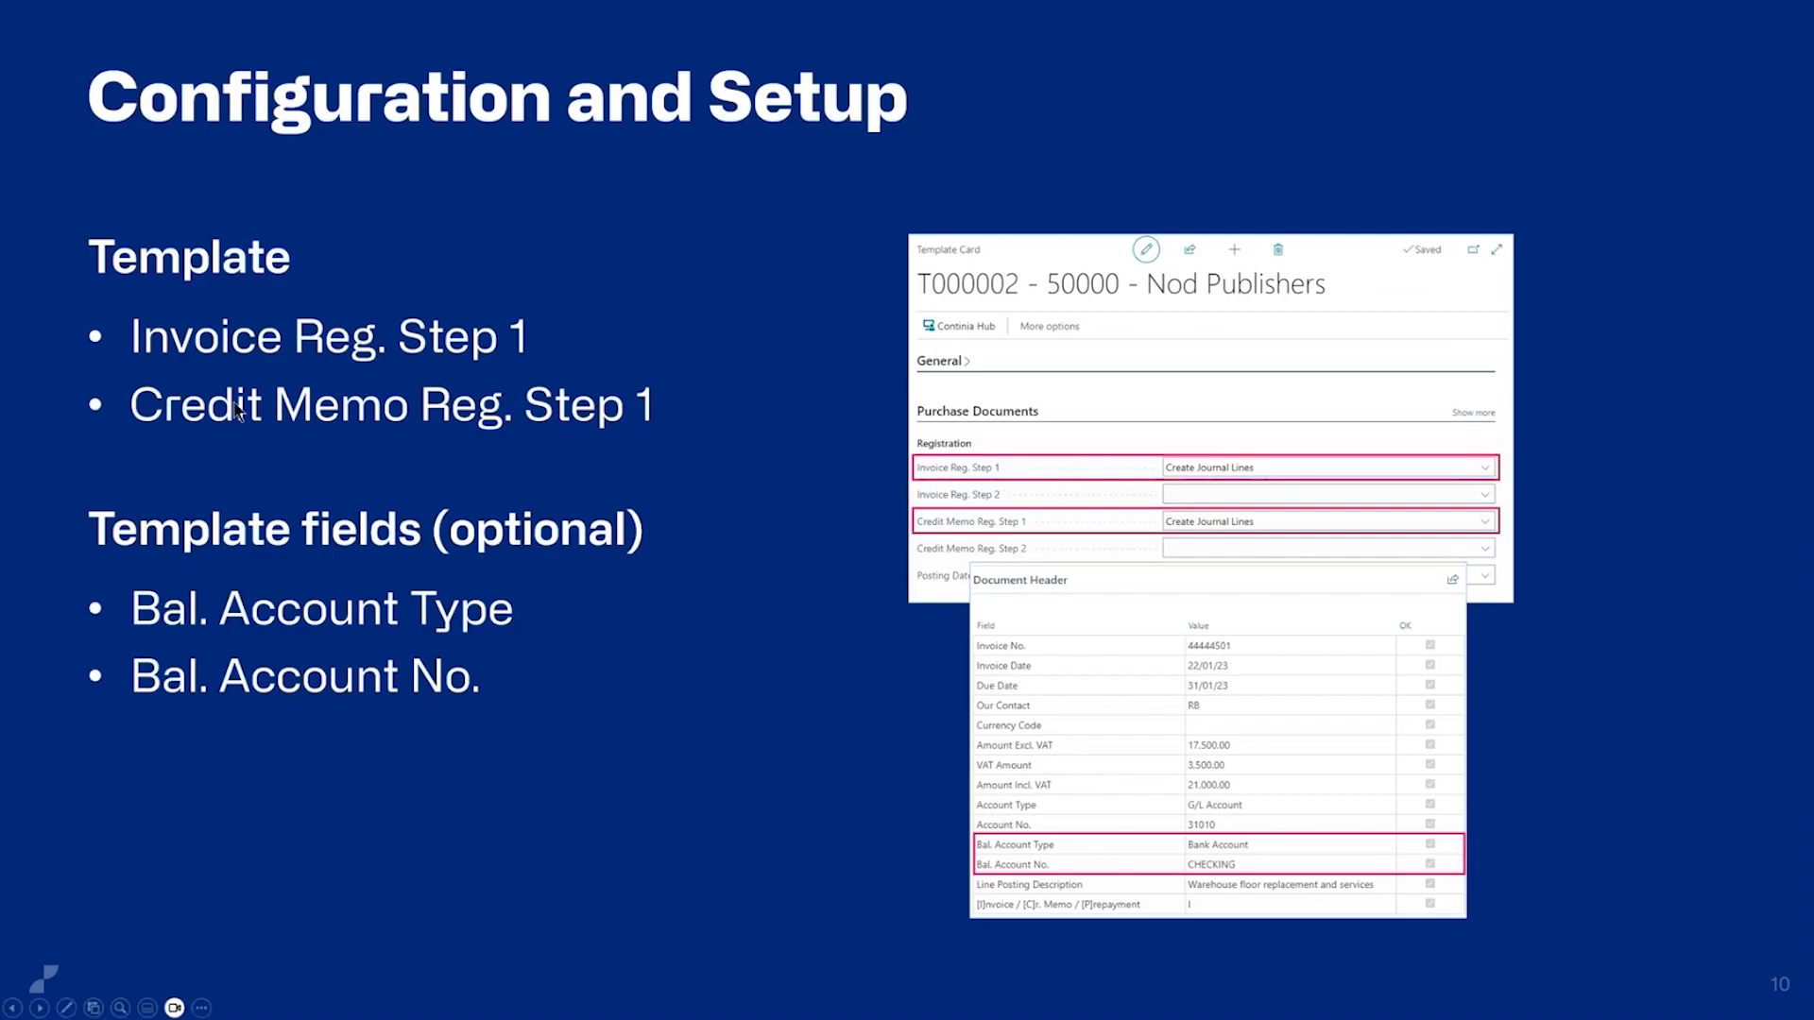
click(301, 648)
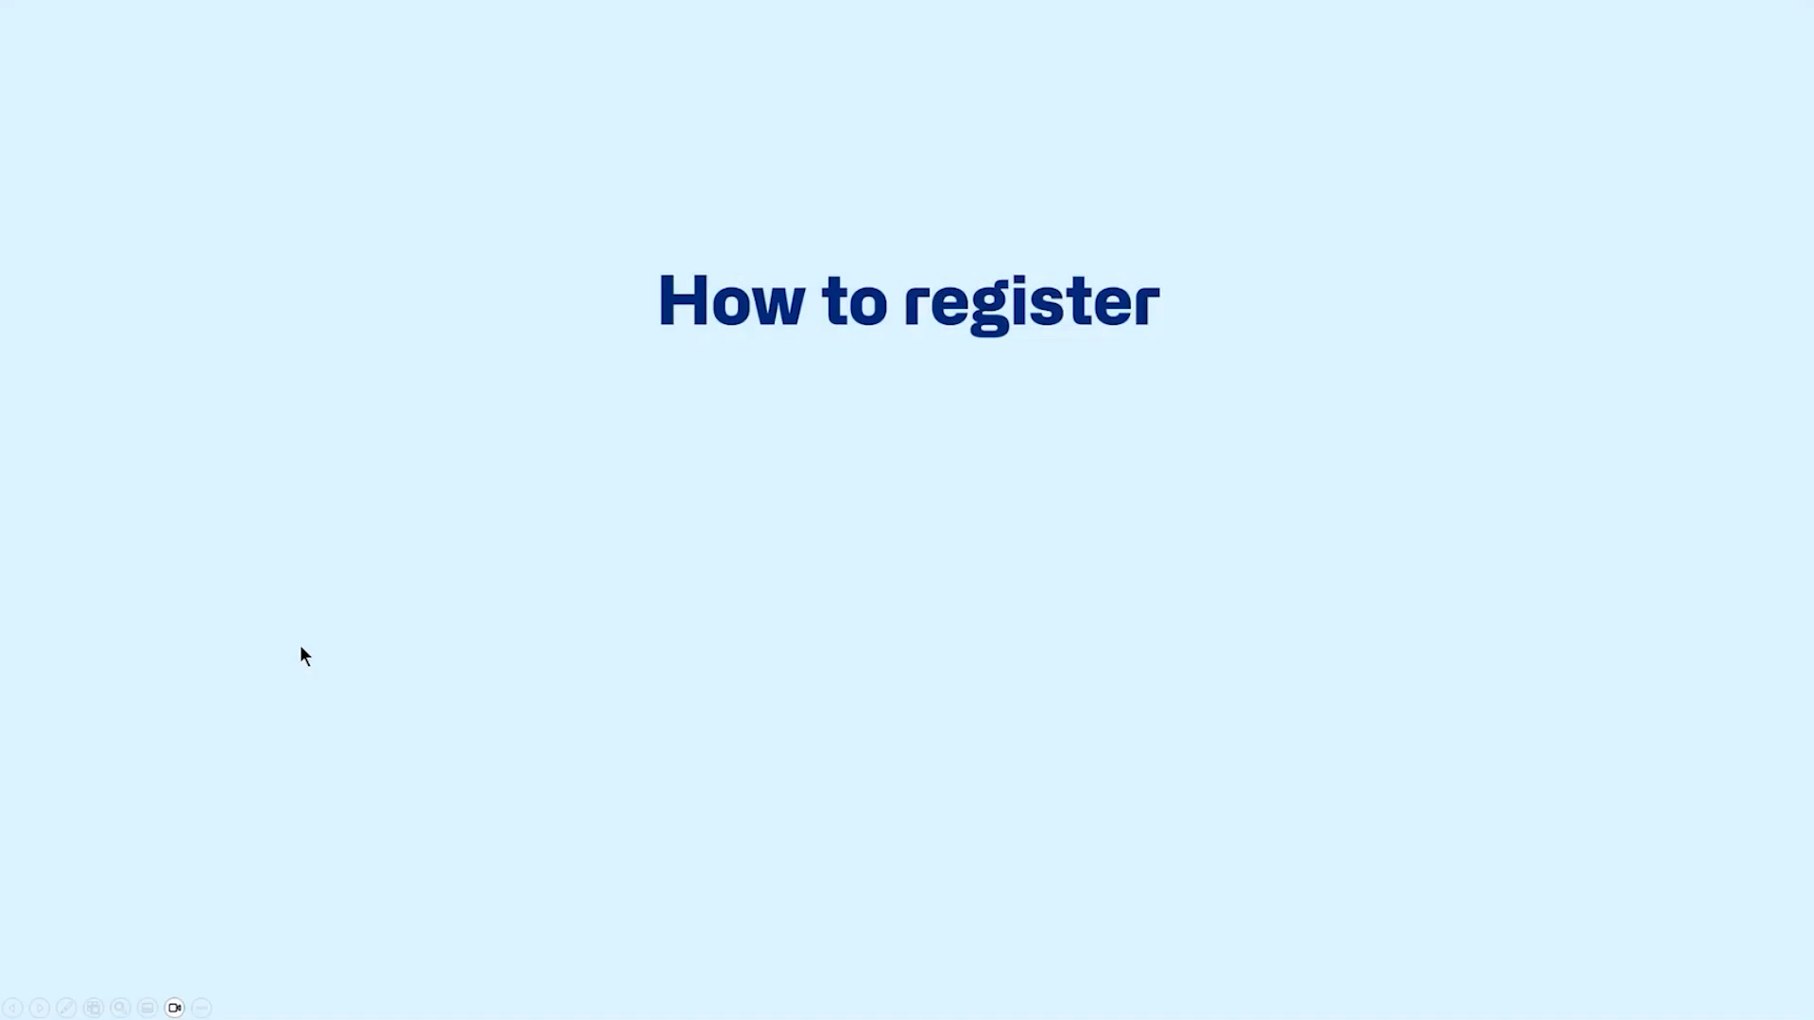
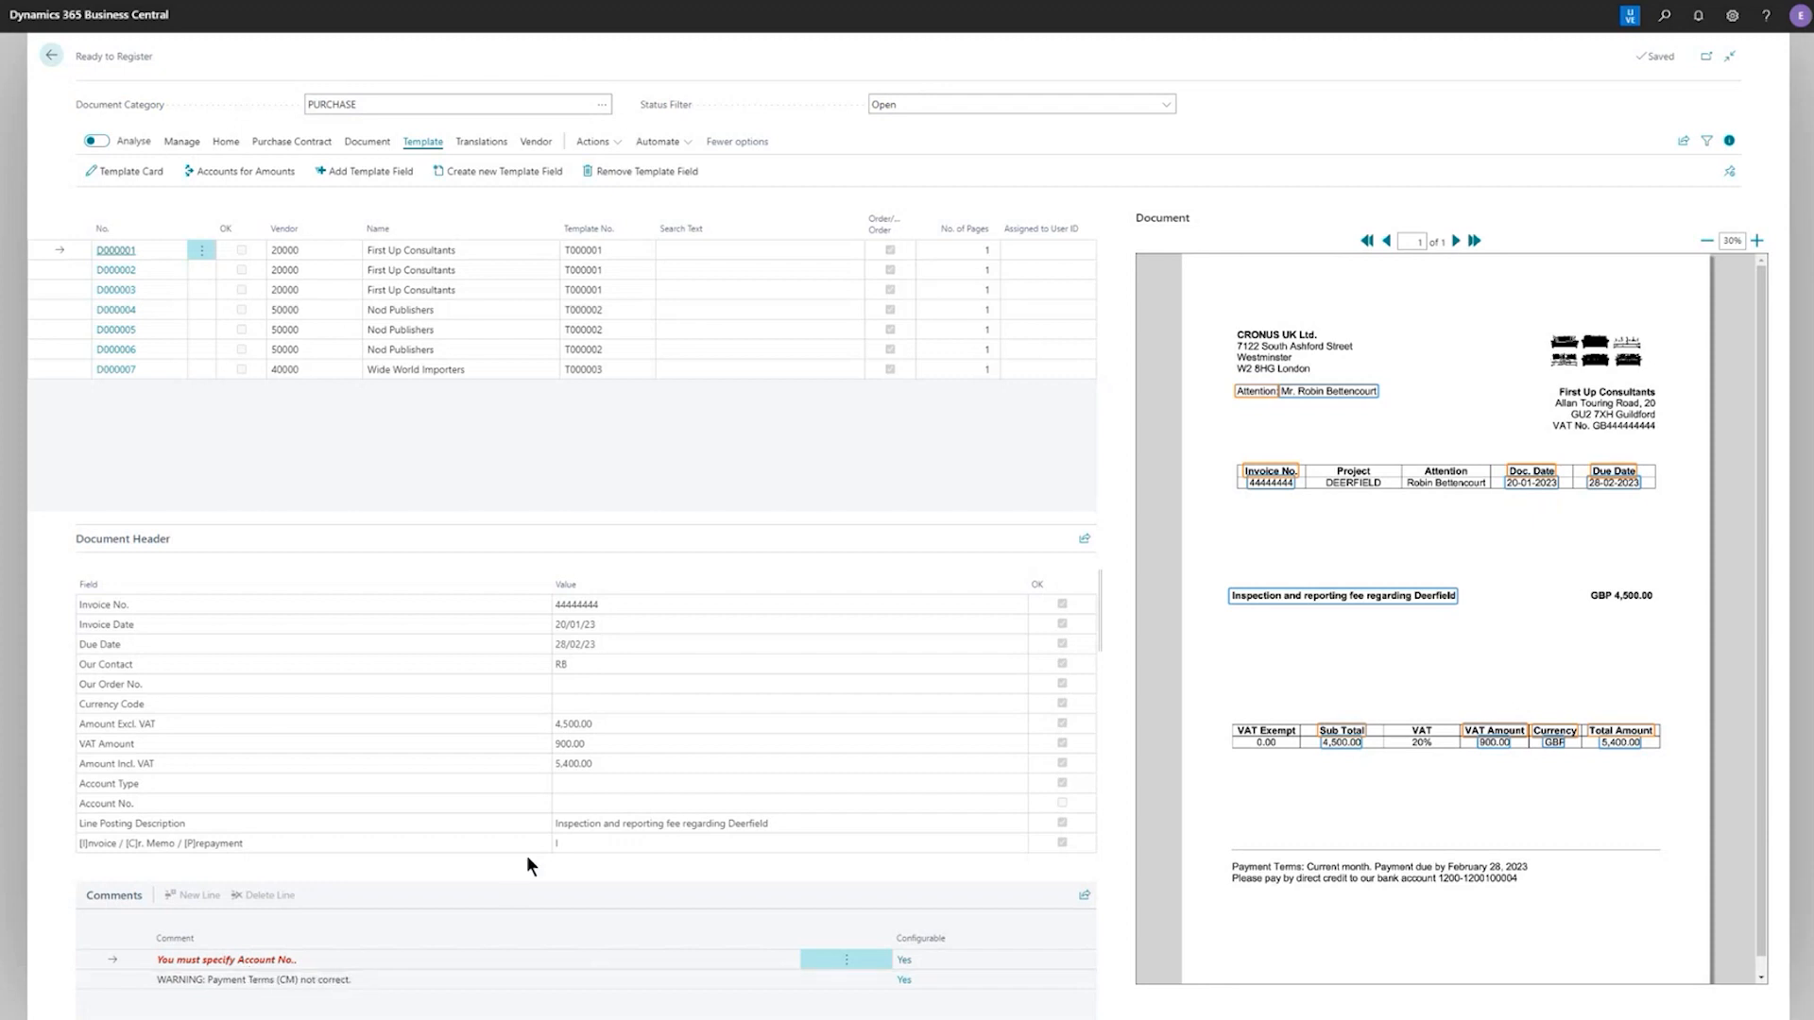
Set Account No. on document D000001 to 31010 and make it the default G/L account for Amount Excl. VAT
click(579, 805)
text(31010)
key(Tab)
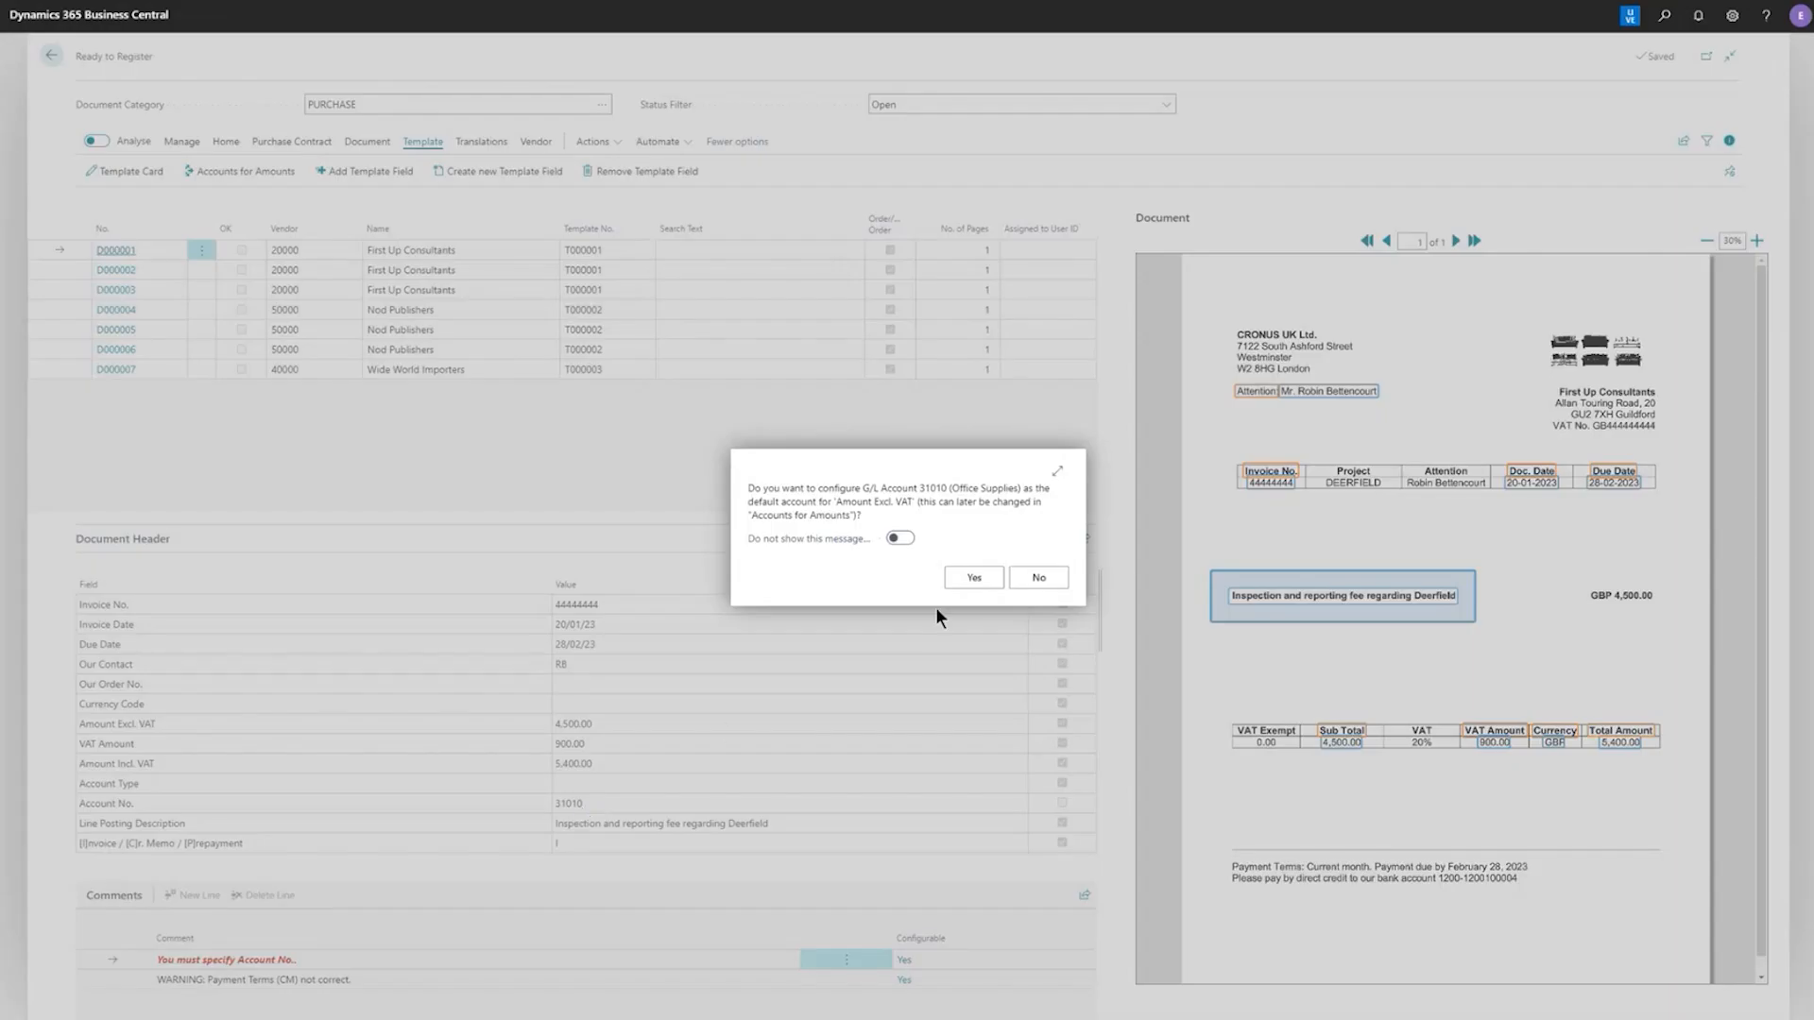
click(972, 579)
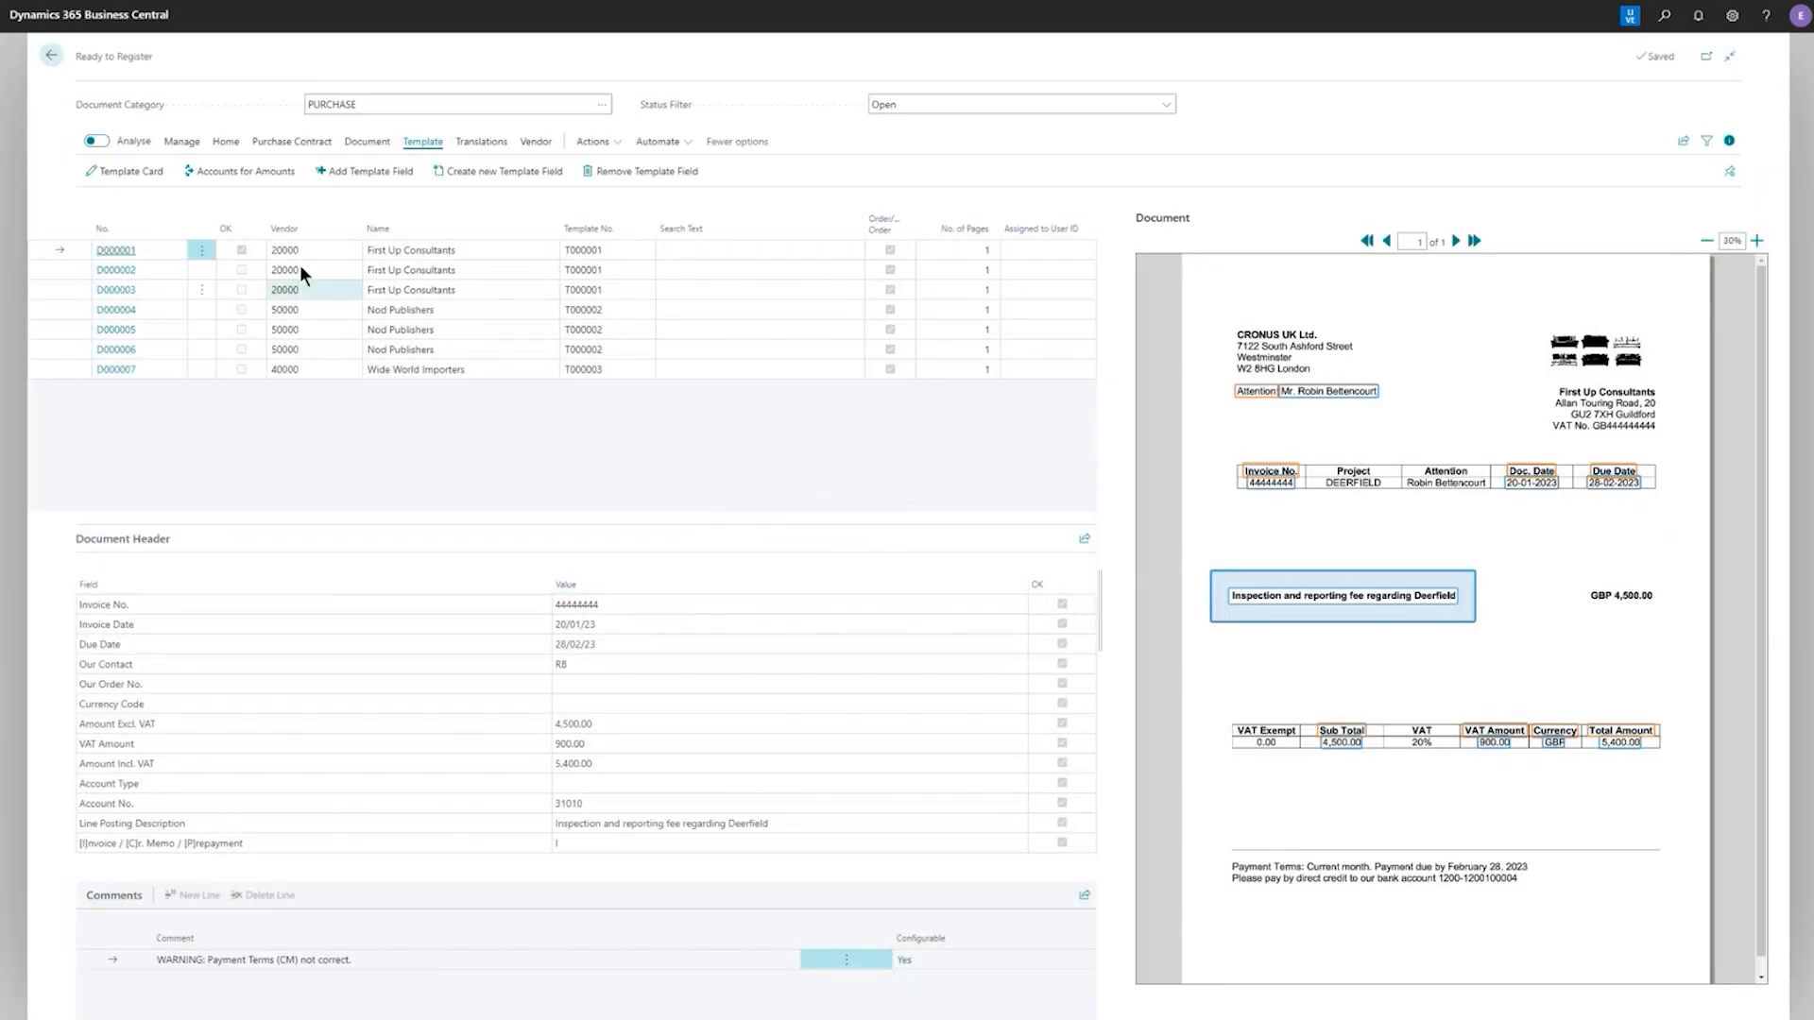
Review the template card of document D000001, and register the document to the purchase journal
click(115, 179)
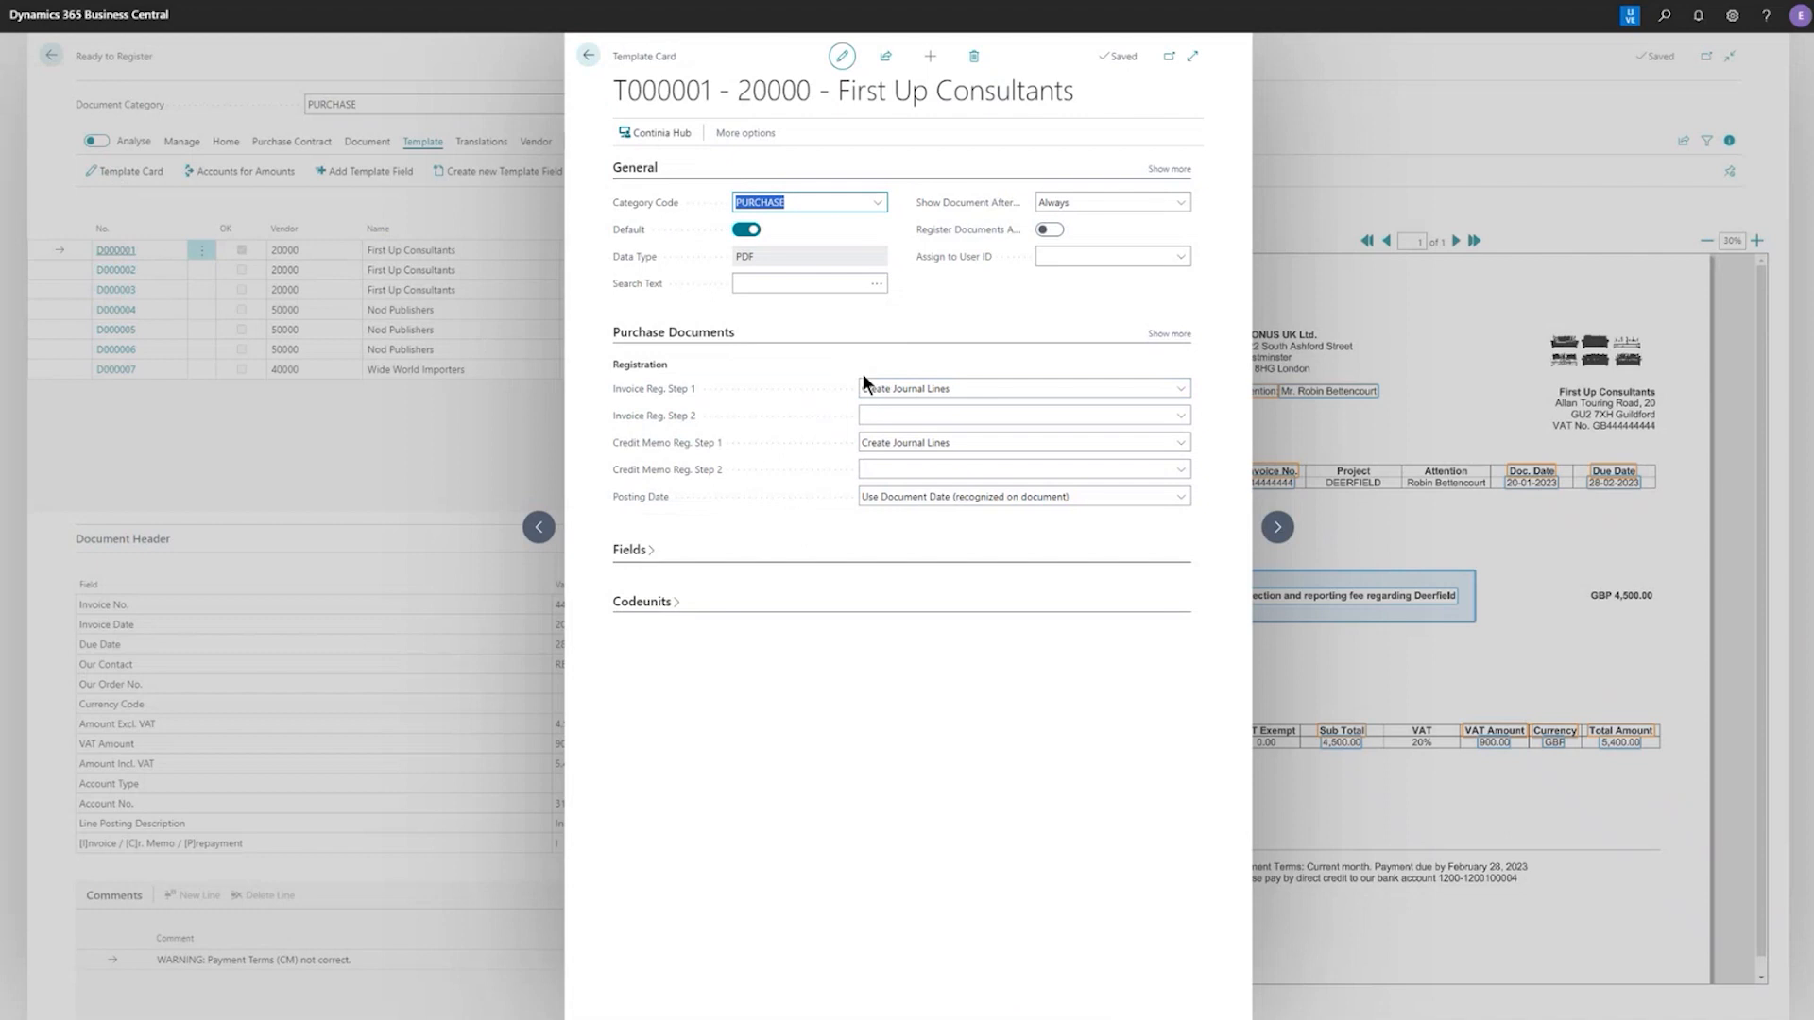
click(587, 56)
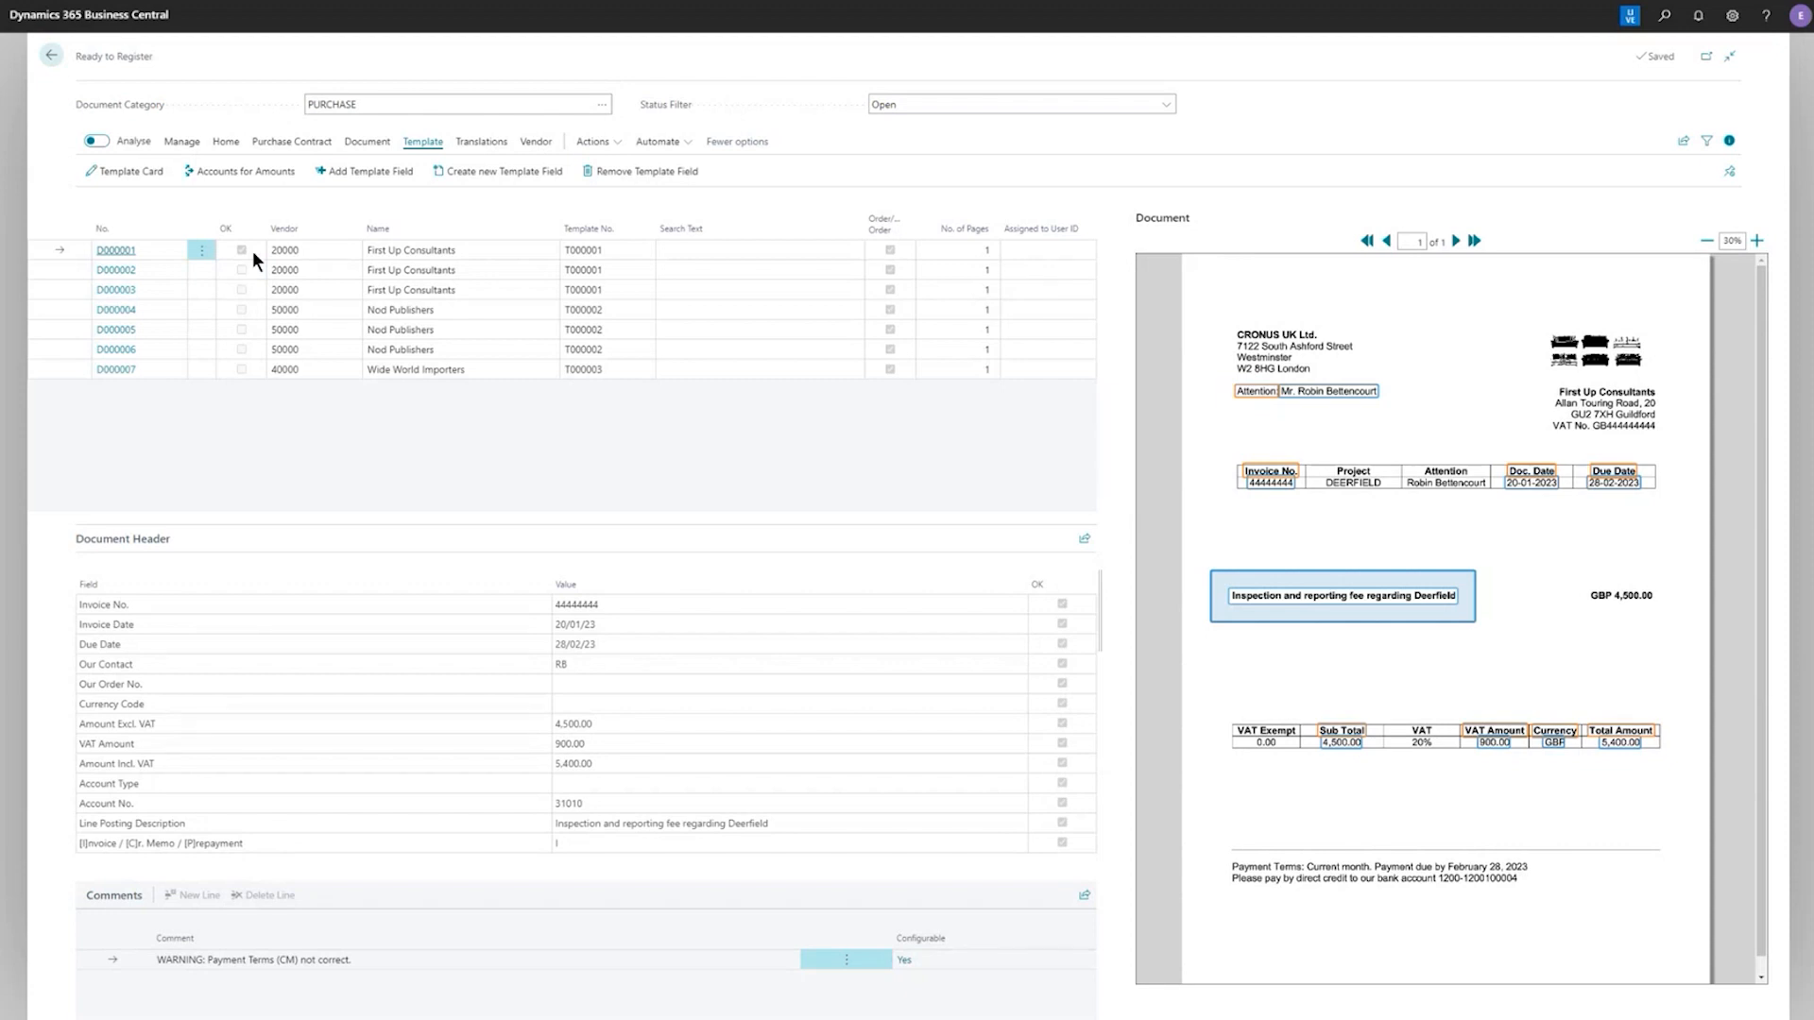
click(226, 142)
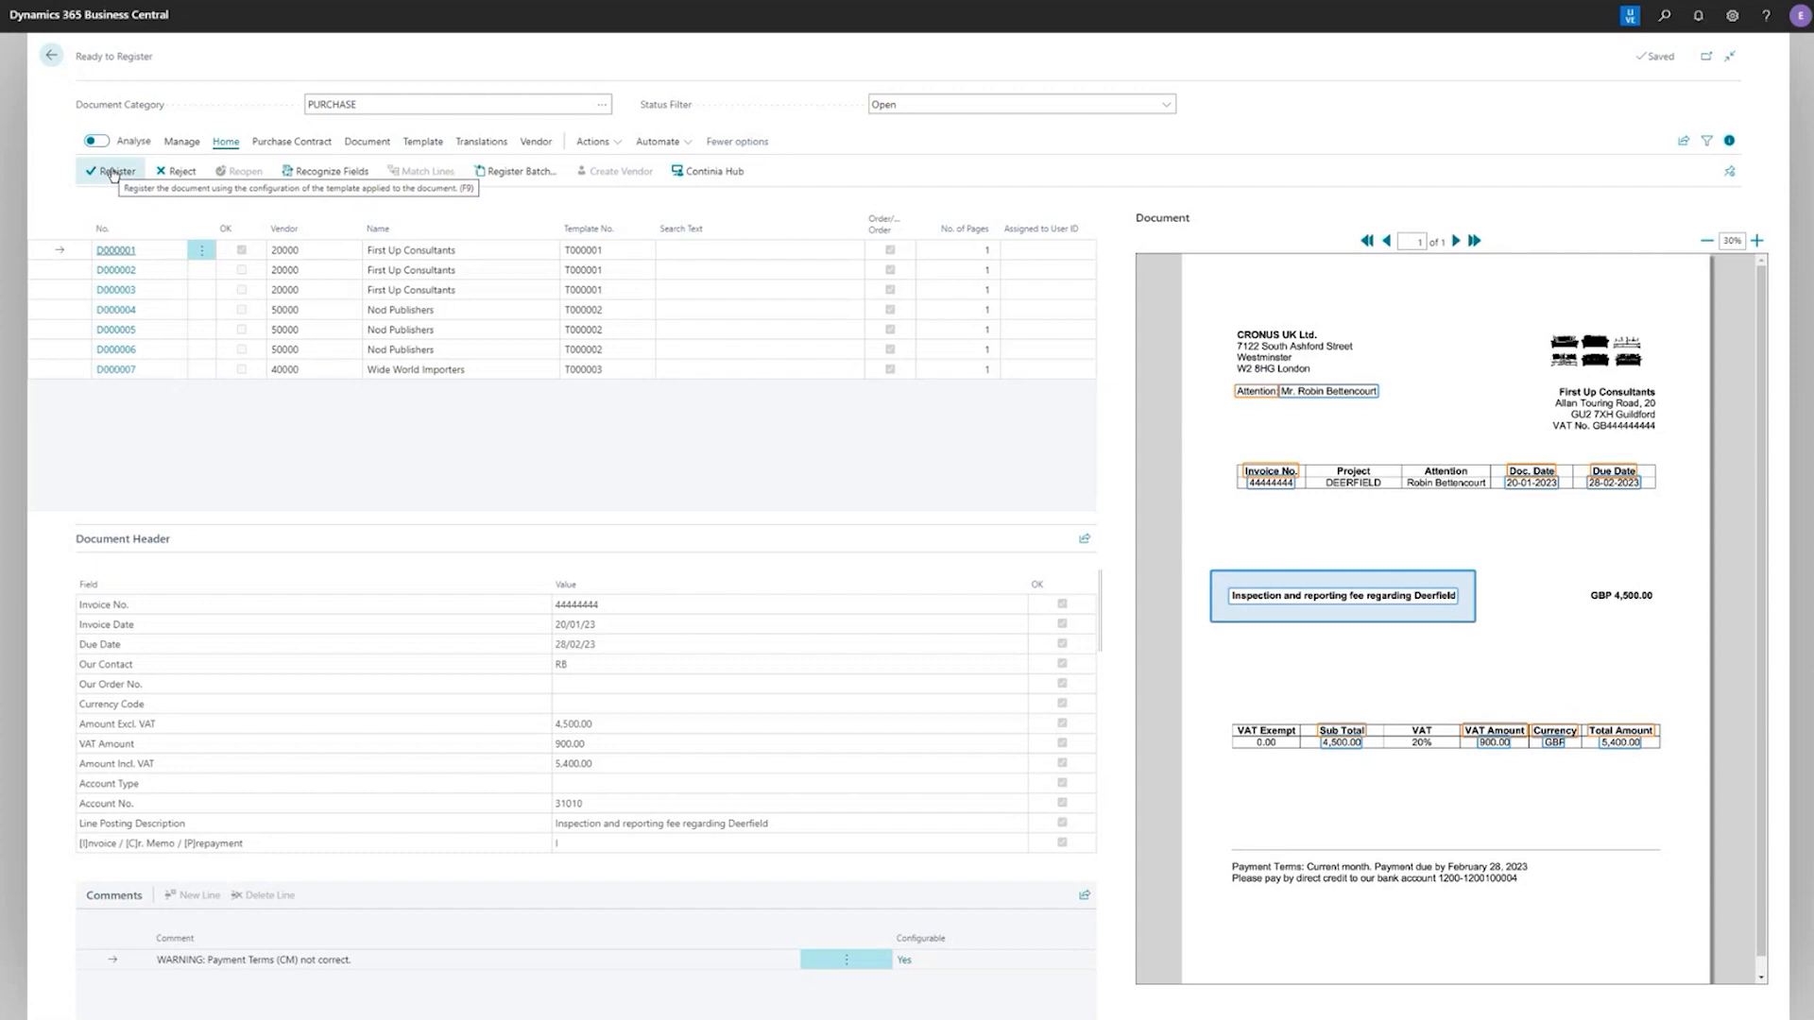
click(111, 172)
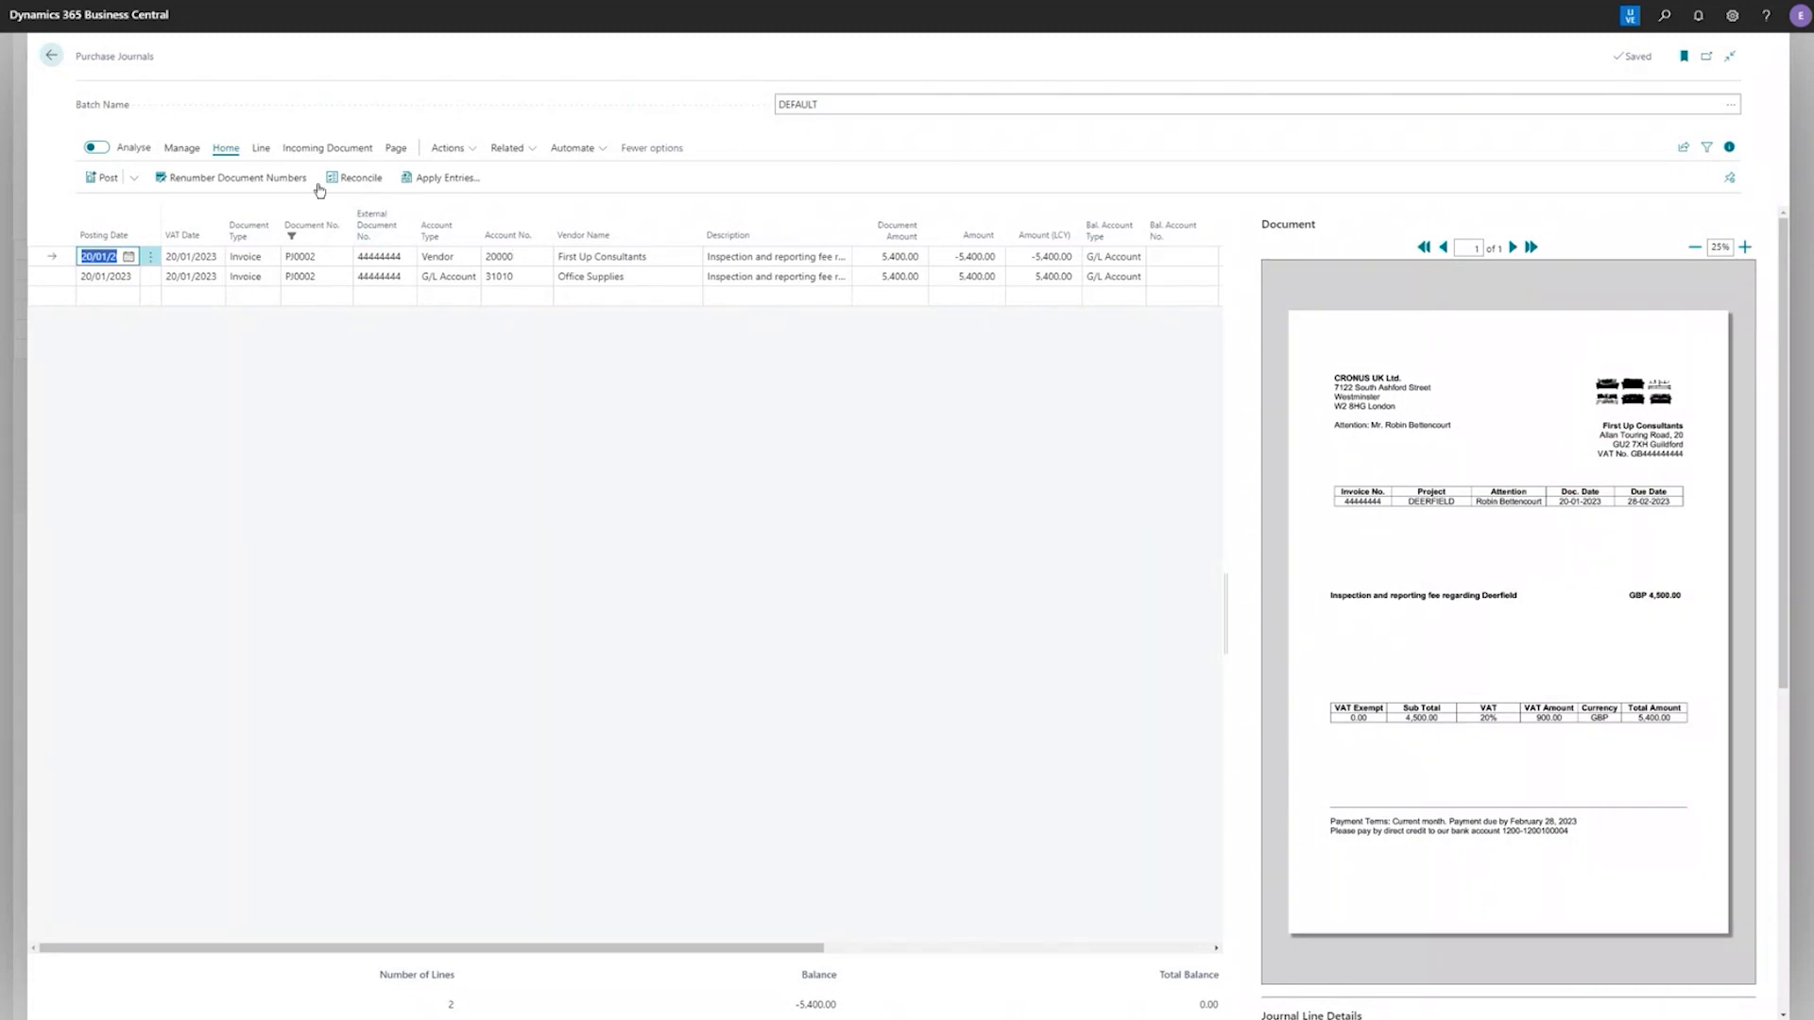
click(51, 55)
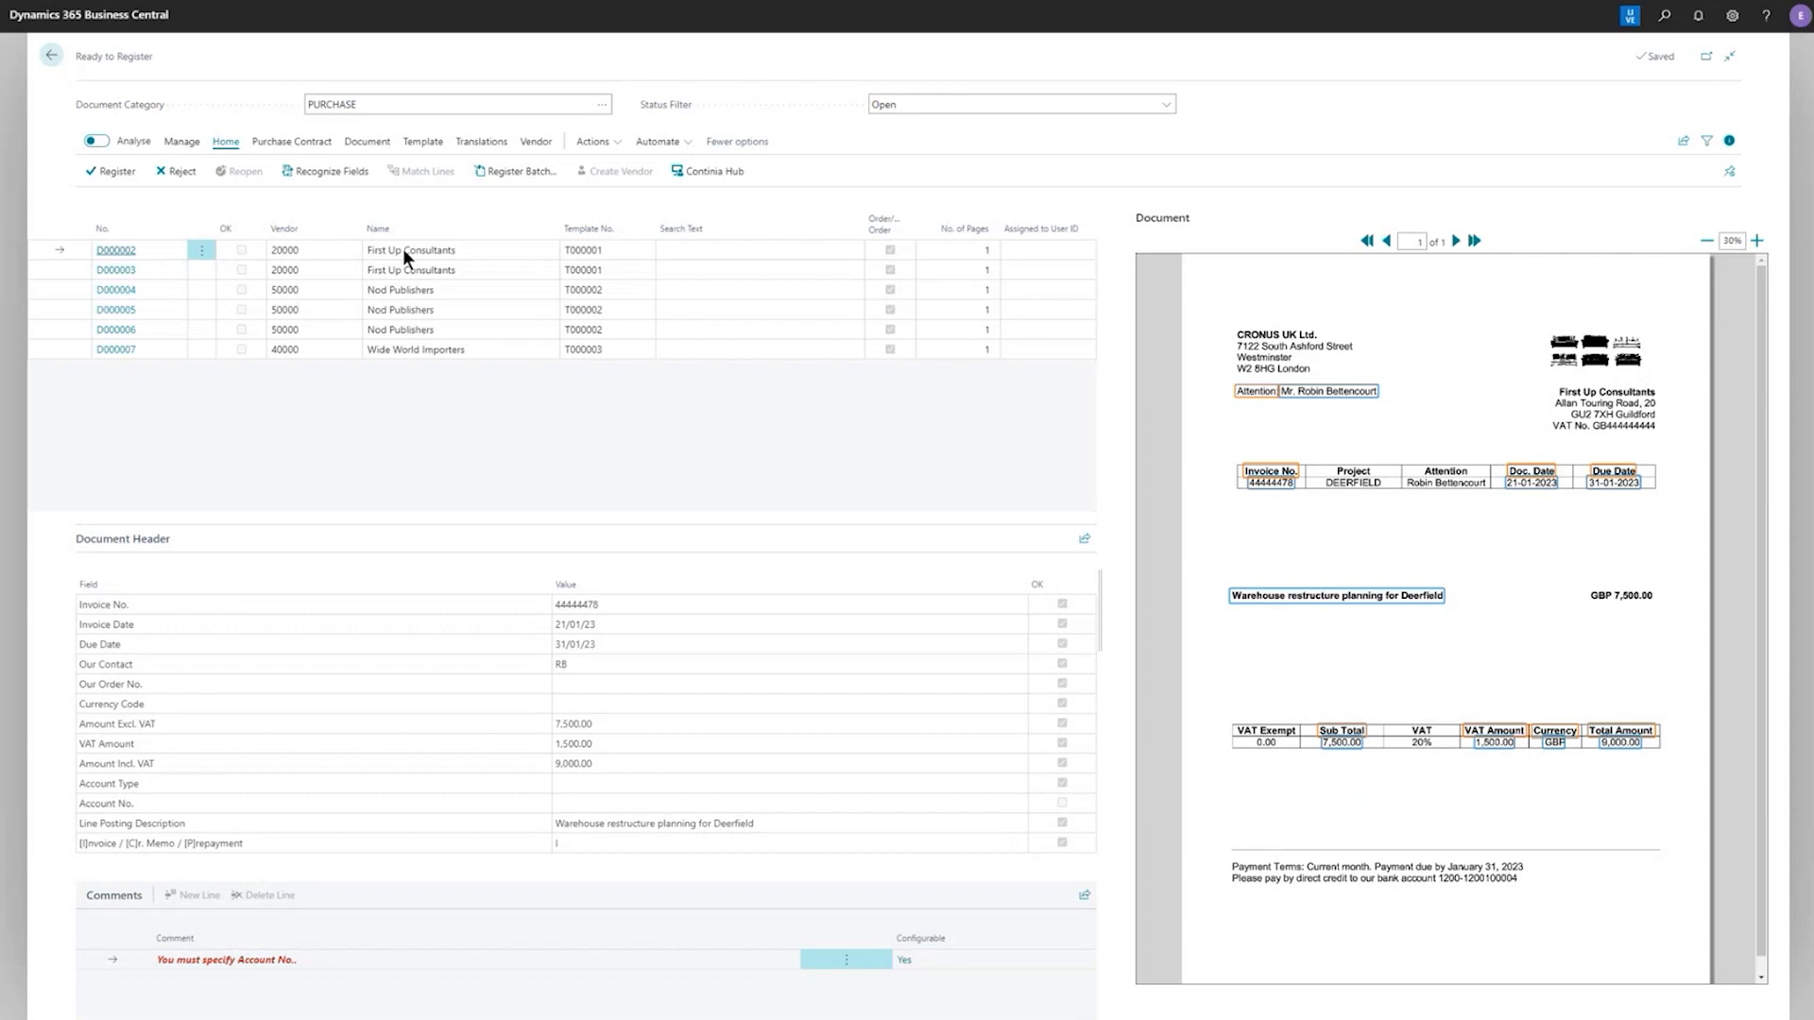
On the template card of document D000002, set the option for showing the document after registration to Ask
click(422, 142)
click(134, 173)
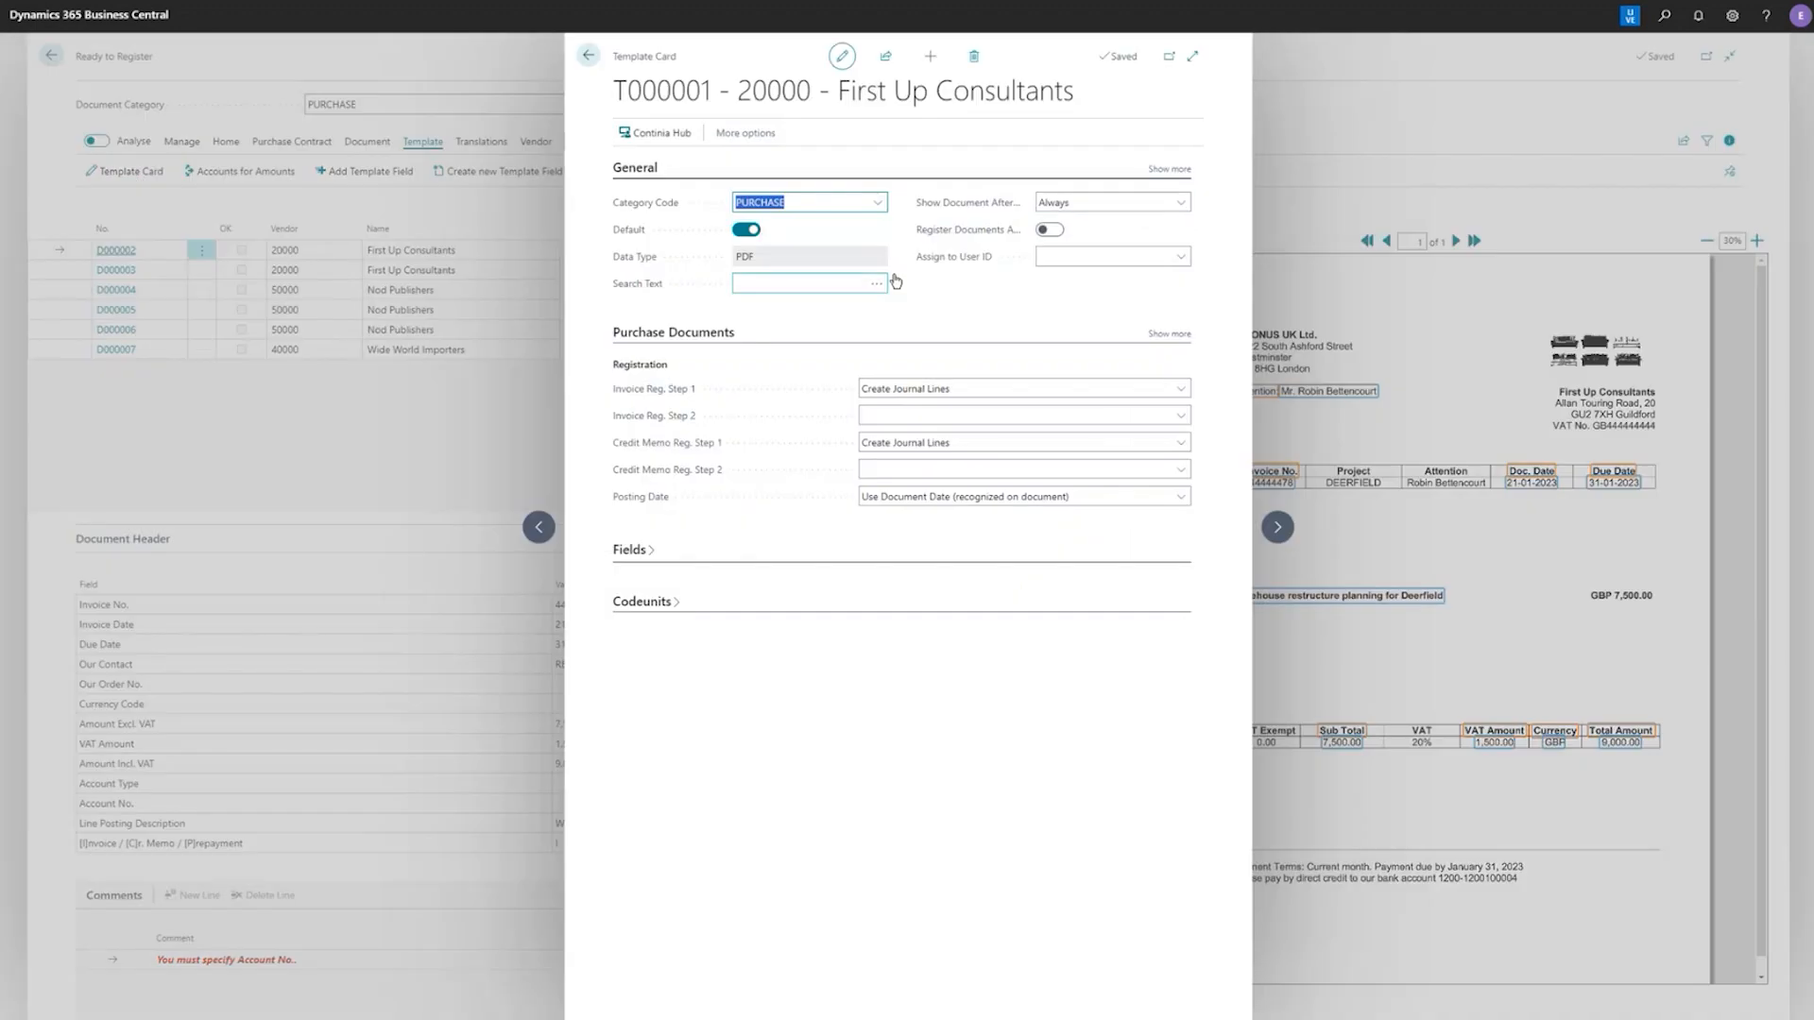
click(1096, 200)
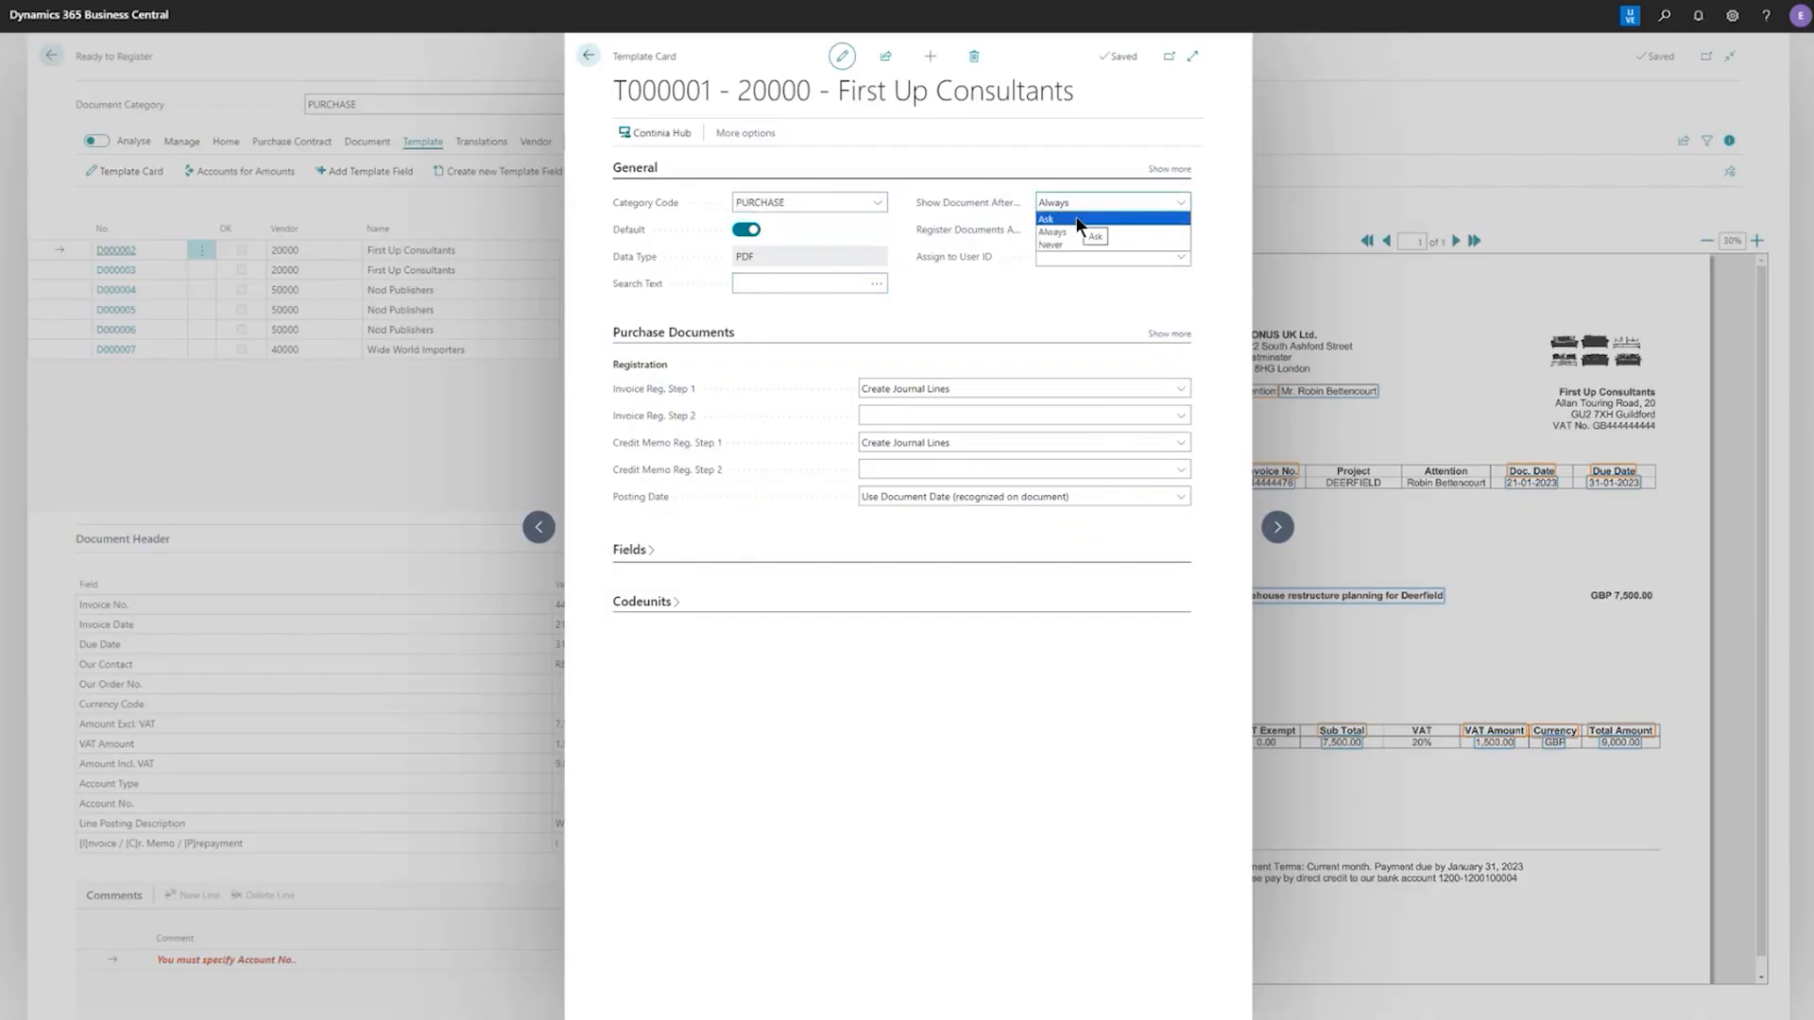
click(1076, 220)
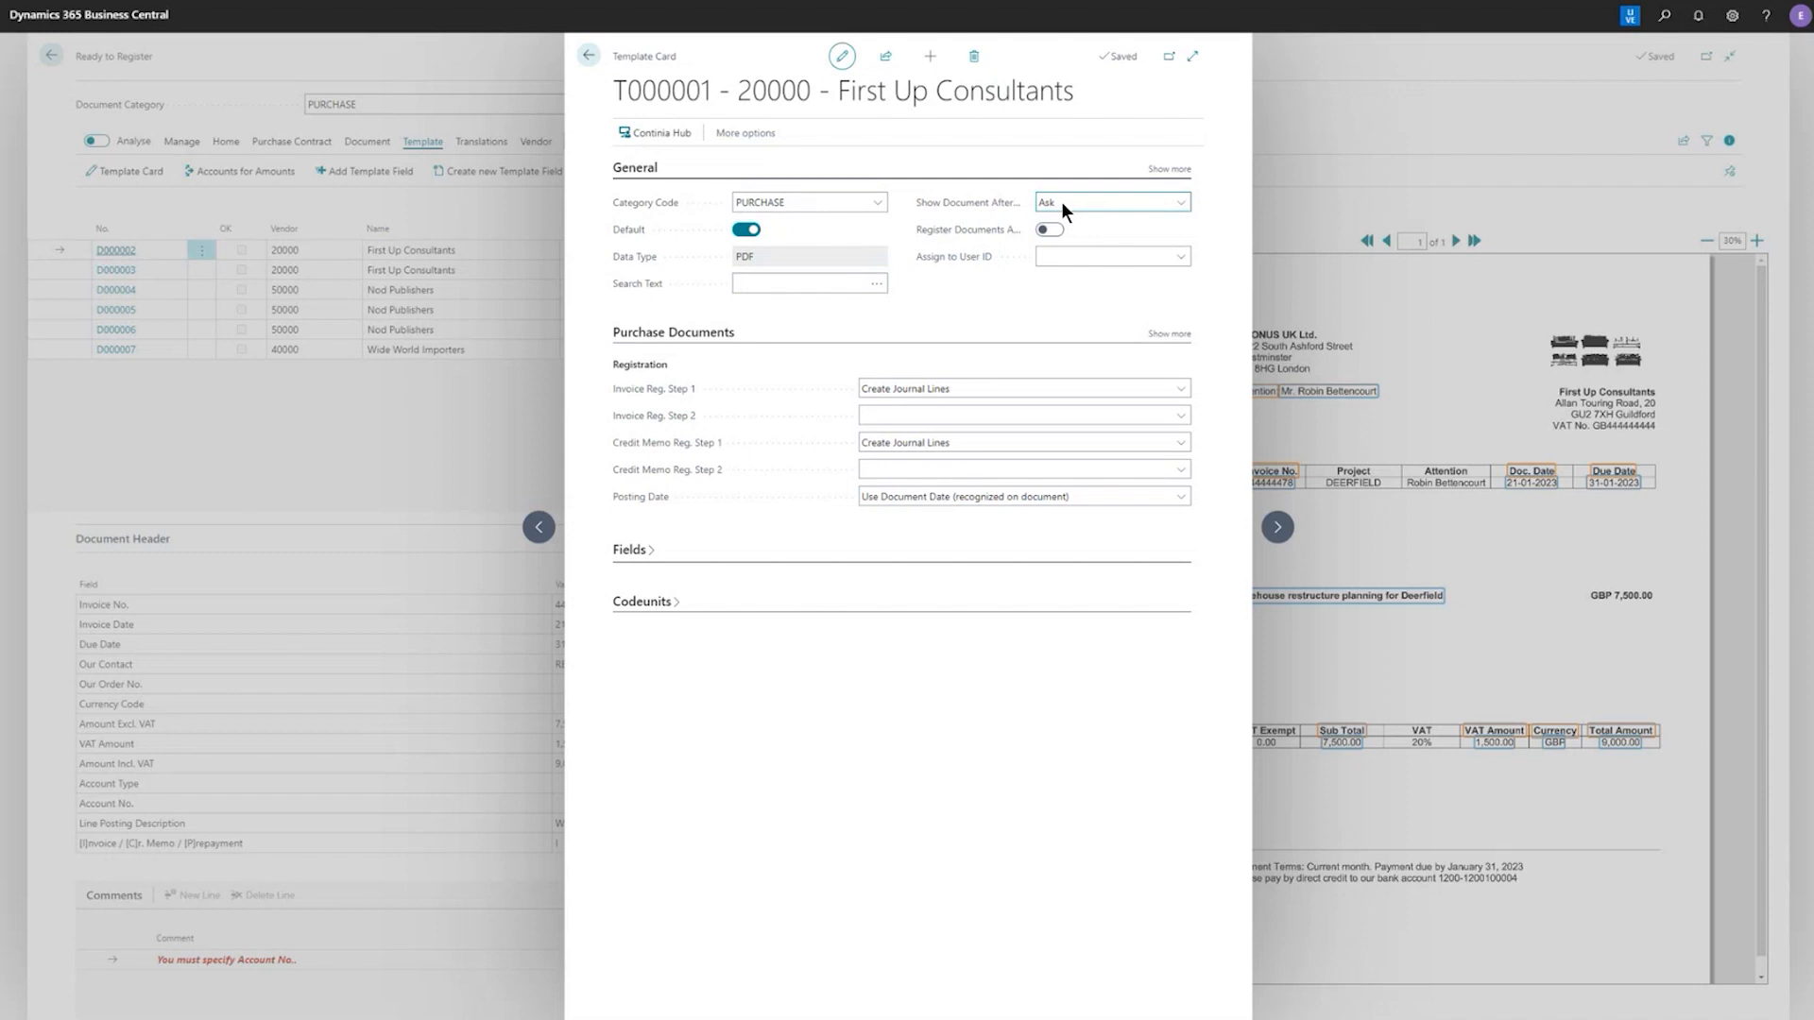
click(587, 57)
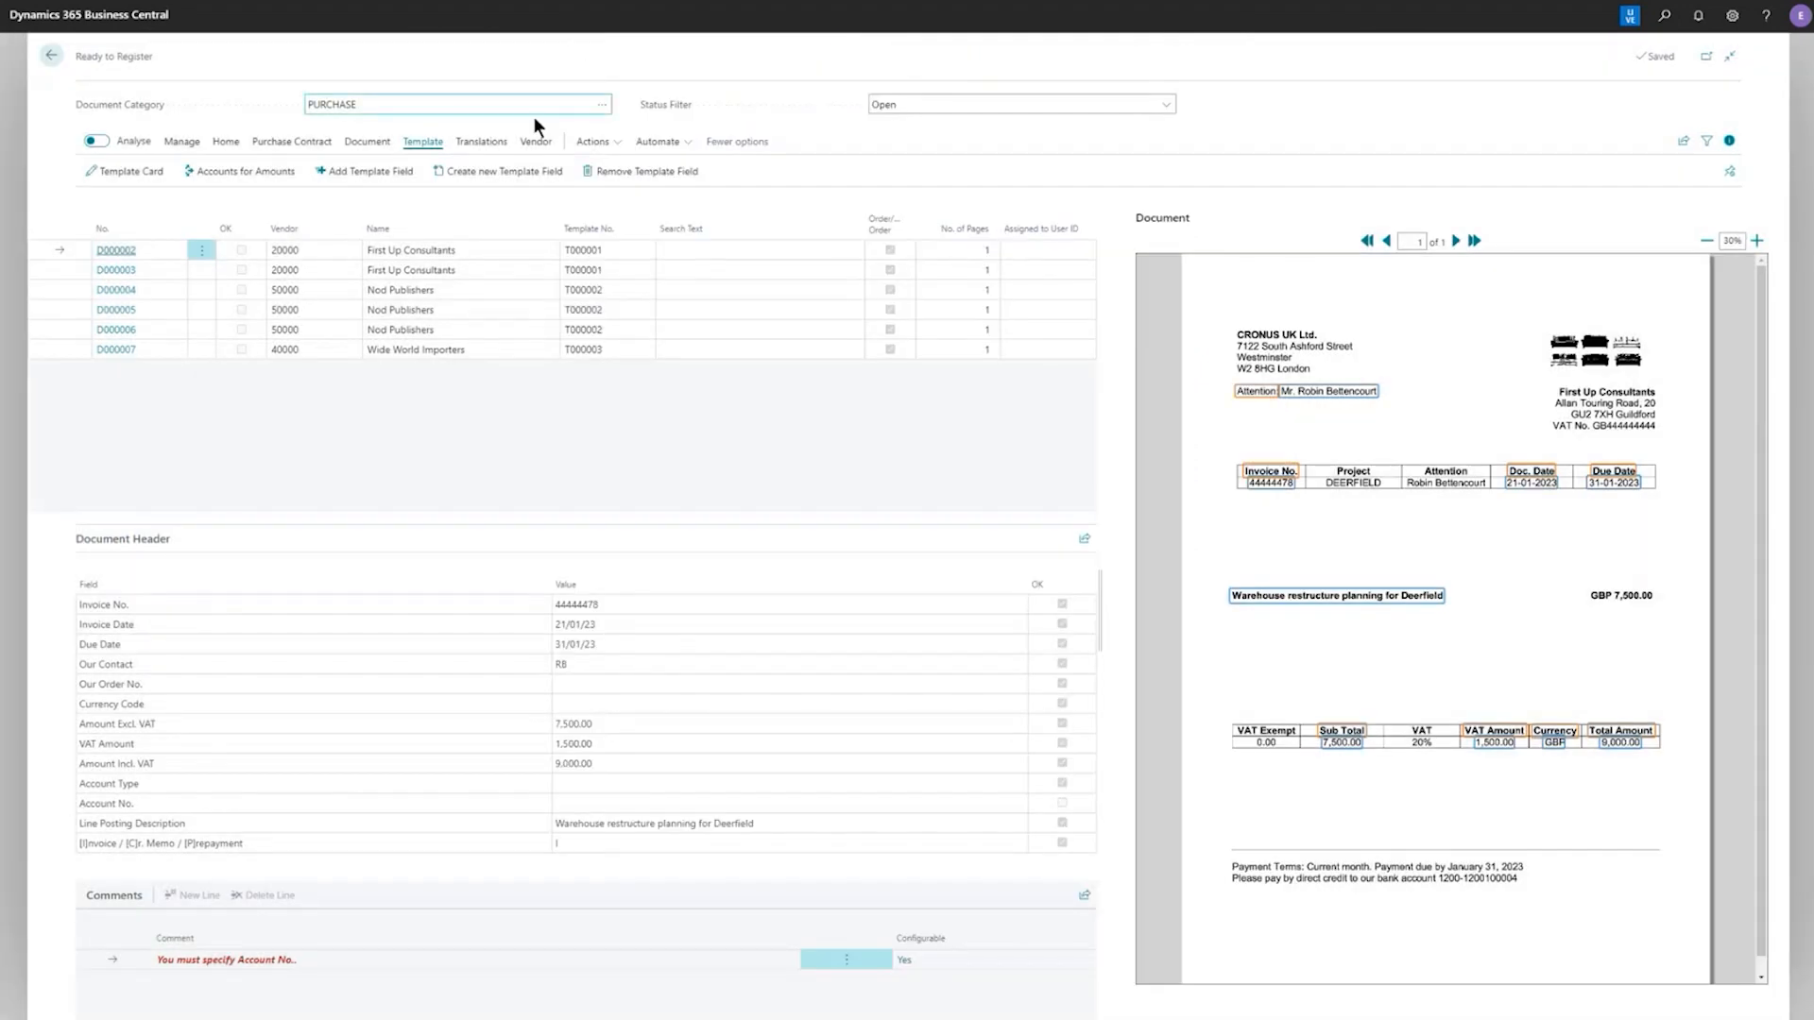
Recognize the fields of document D000002 and register it with the Register & Show option
click(226, 142)
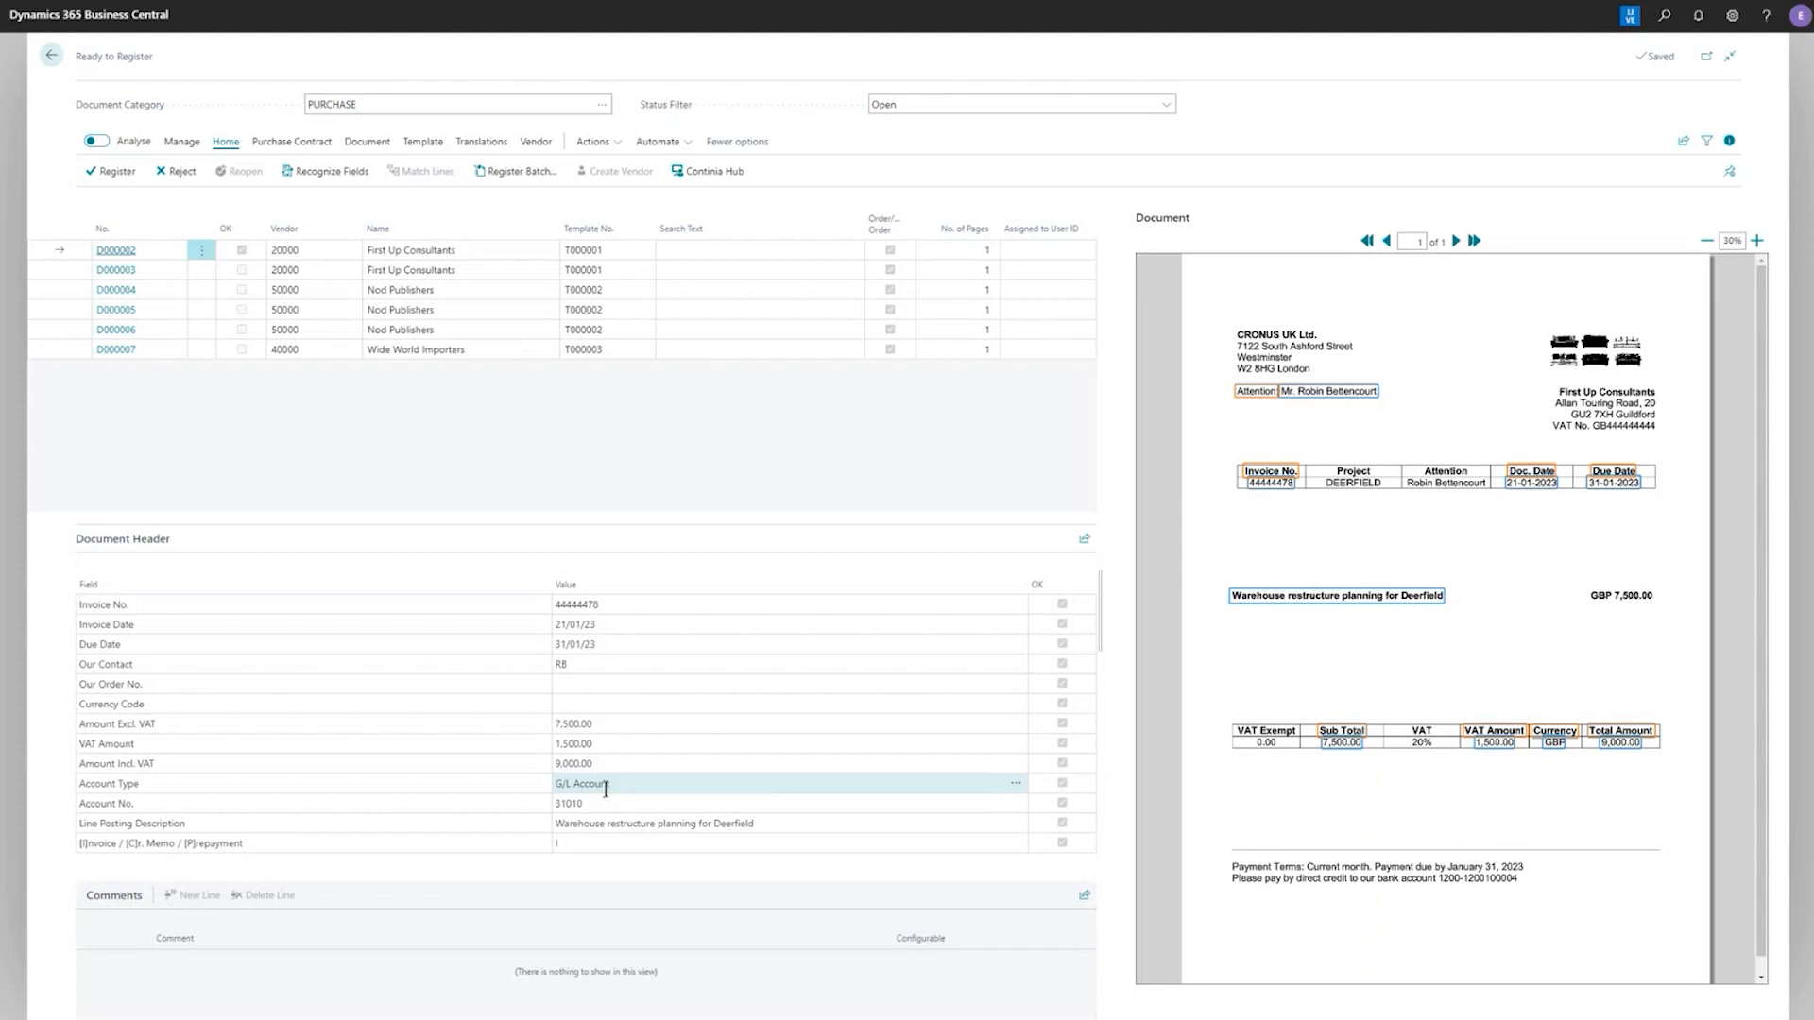
click(111, 172)
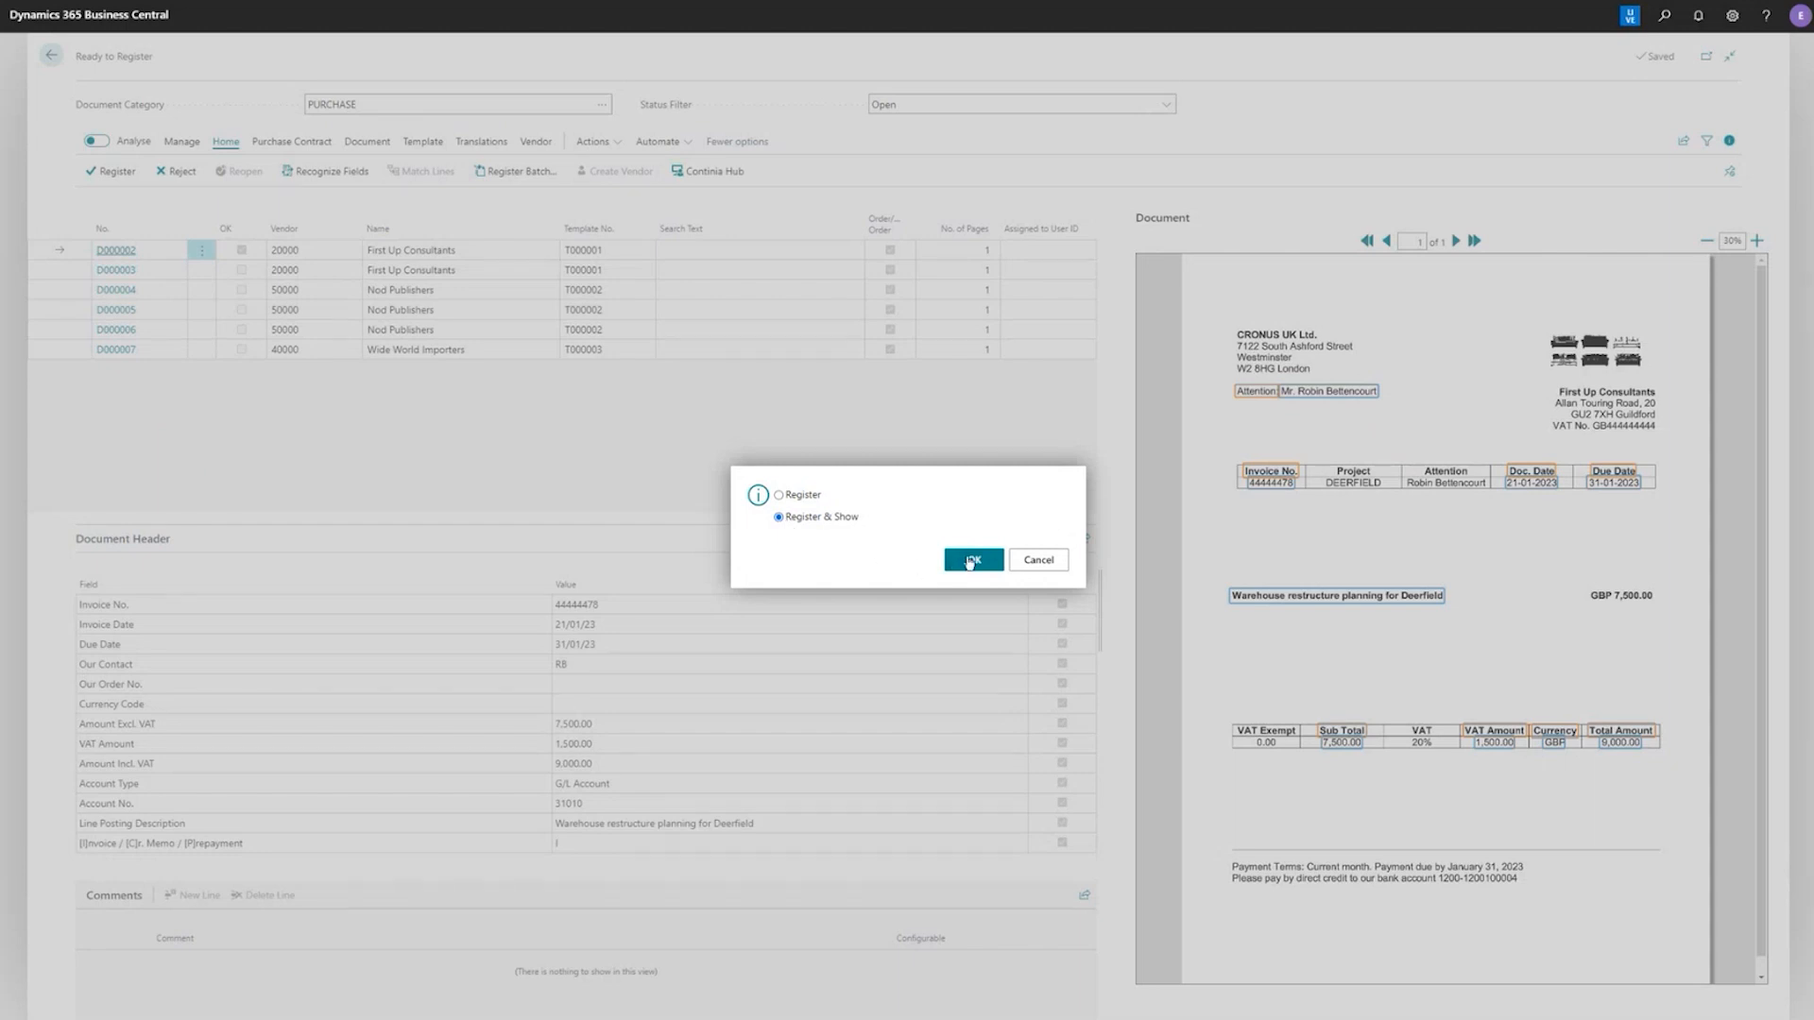
click(968, 563)
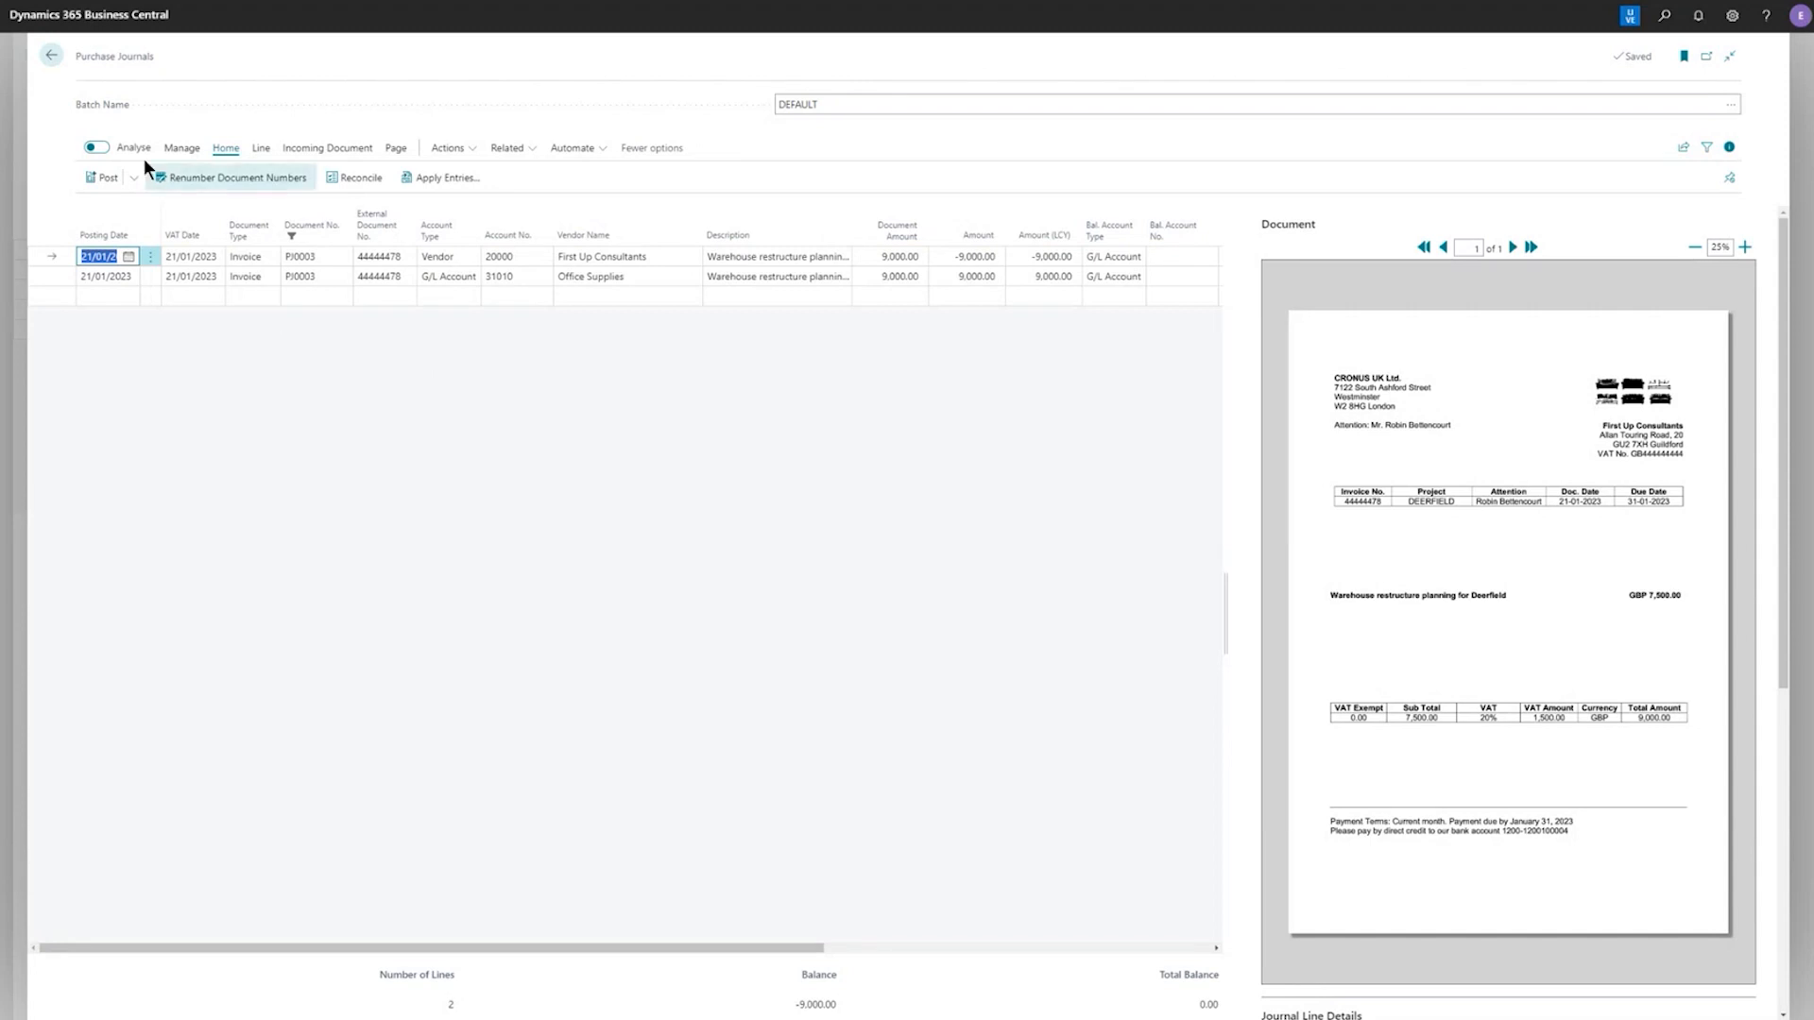
click(52, 56)
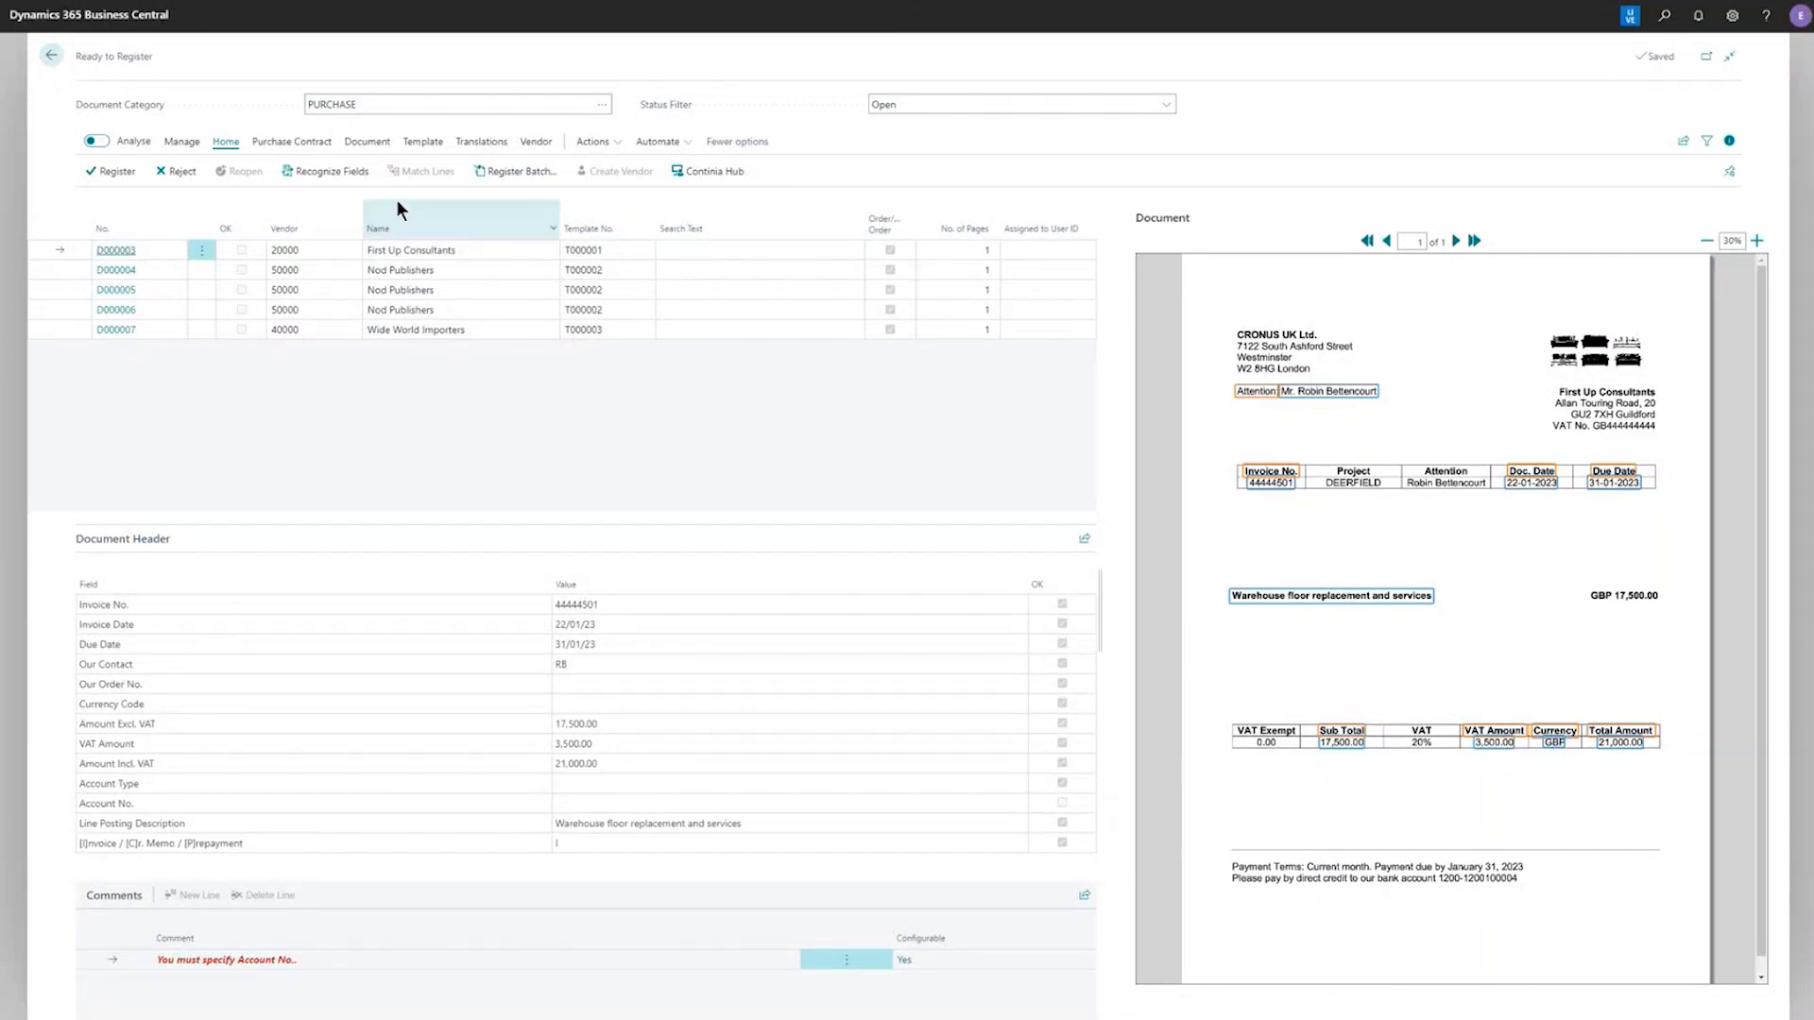
Recognize the fields of document D000003 and add the Bal. Account Type and Bal. Account No. template fields
click(343, 175)
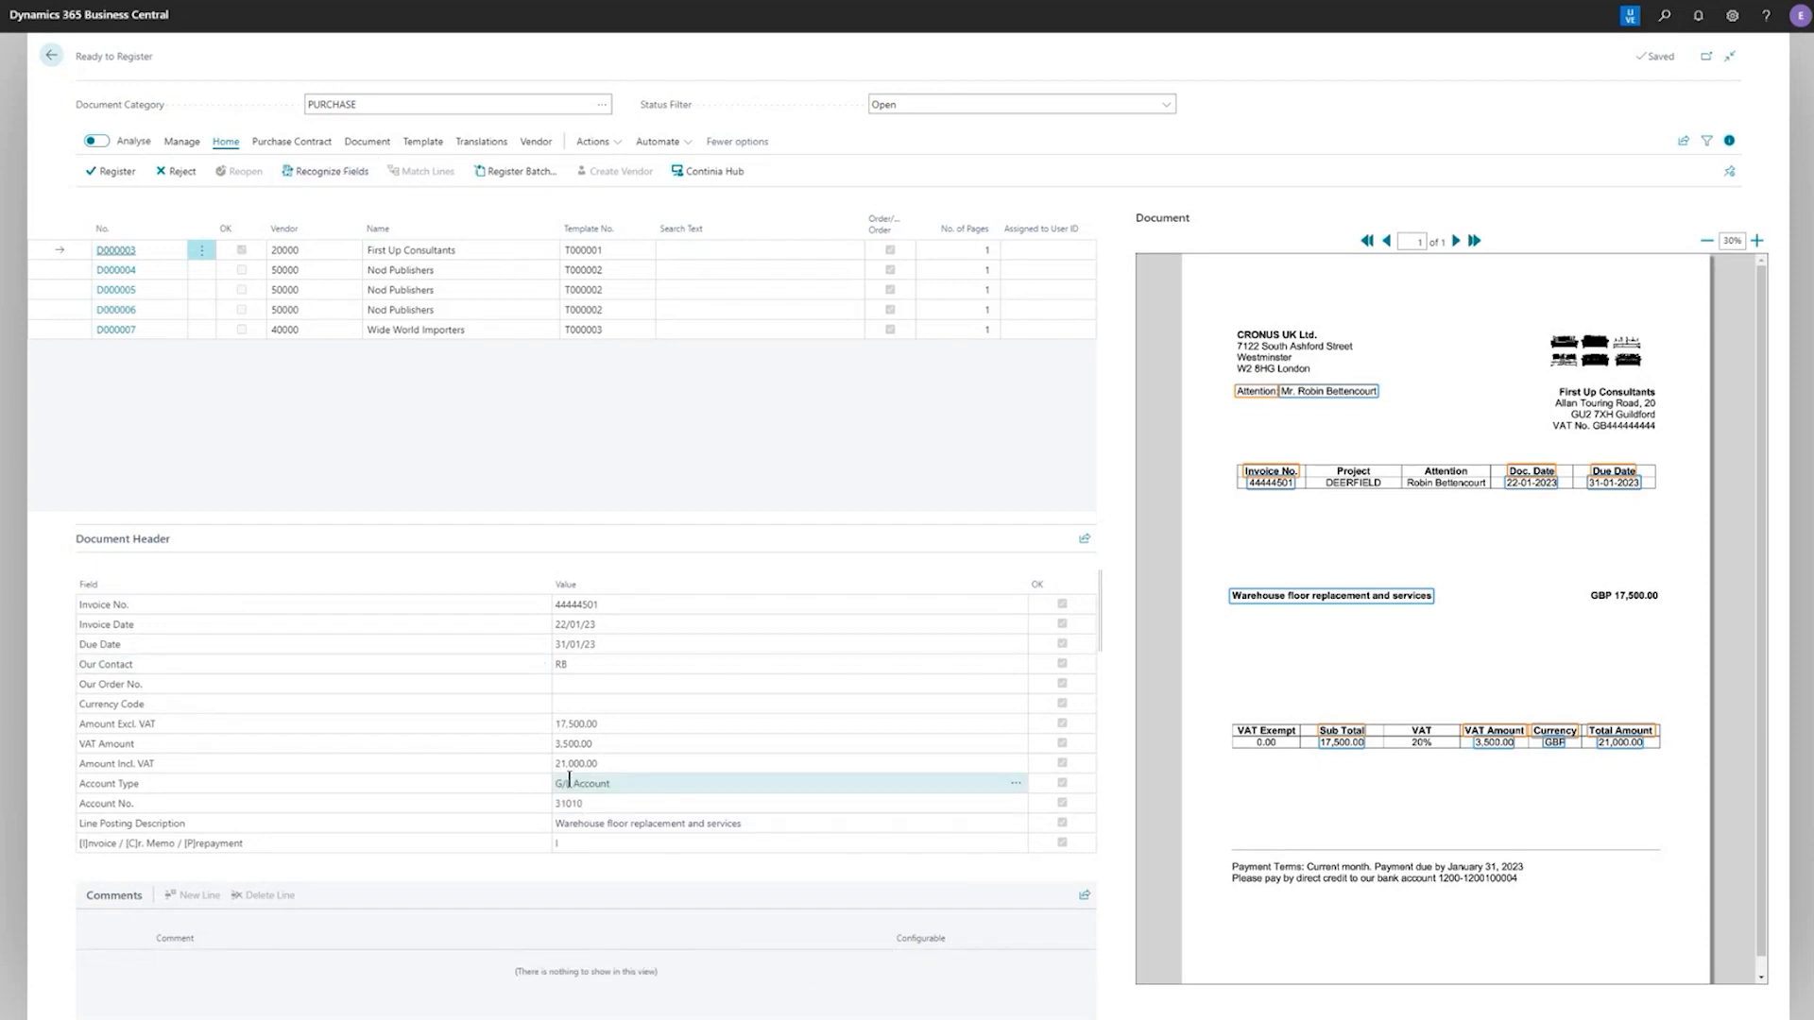
click(425, 142)
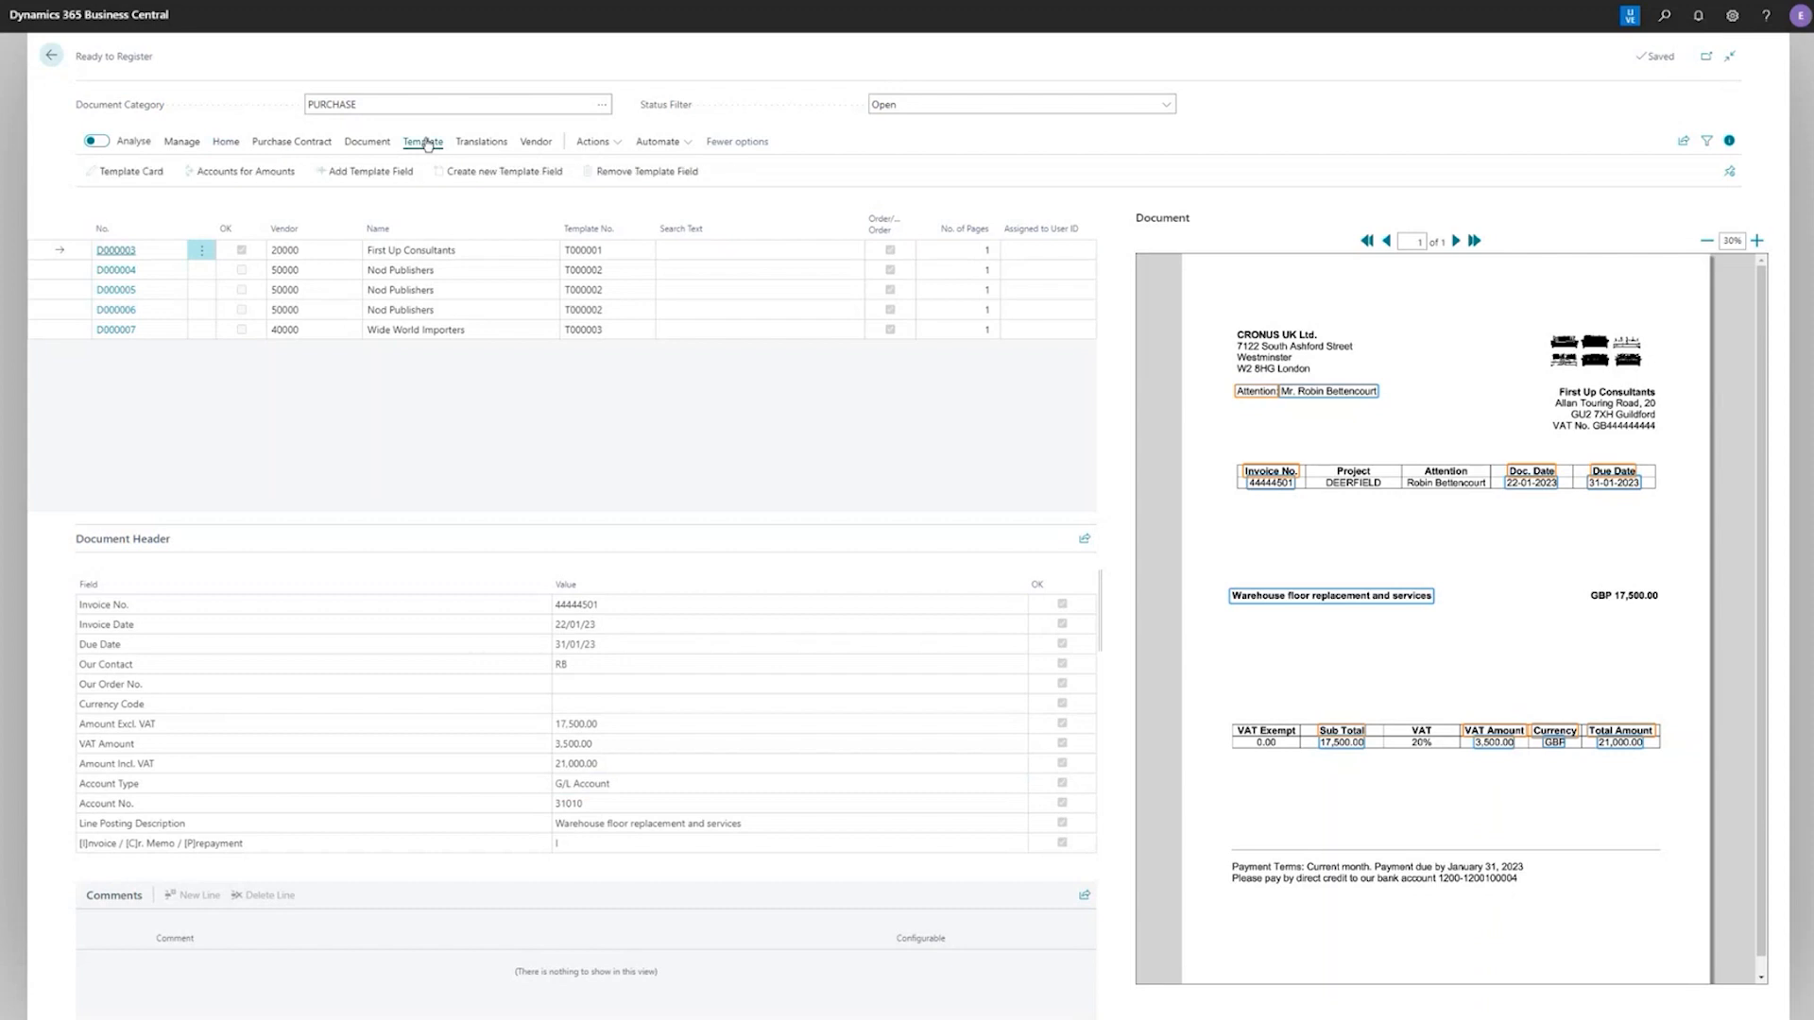
click(364, 180)
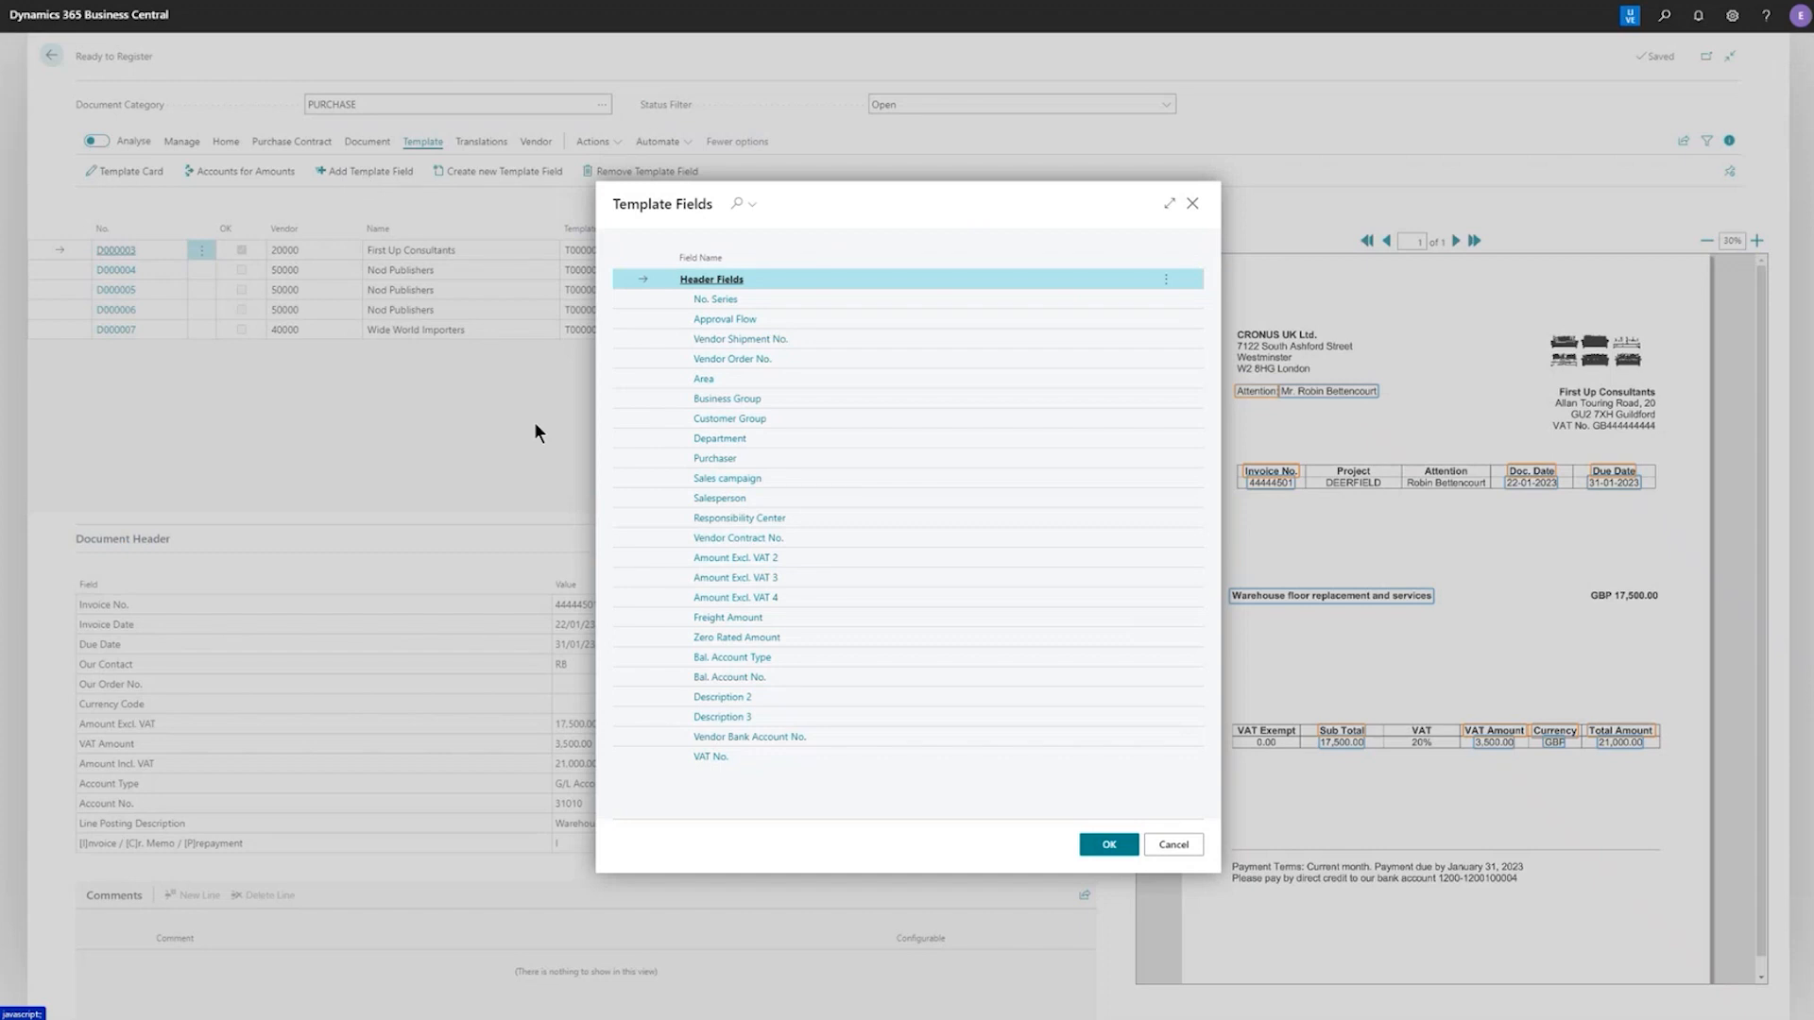
shift+click(646, 677)
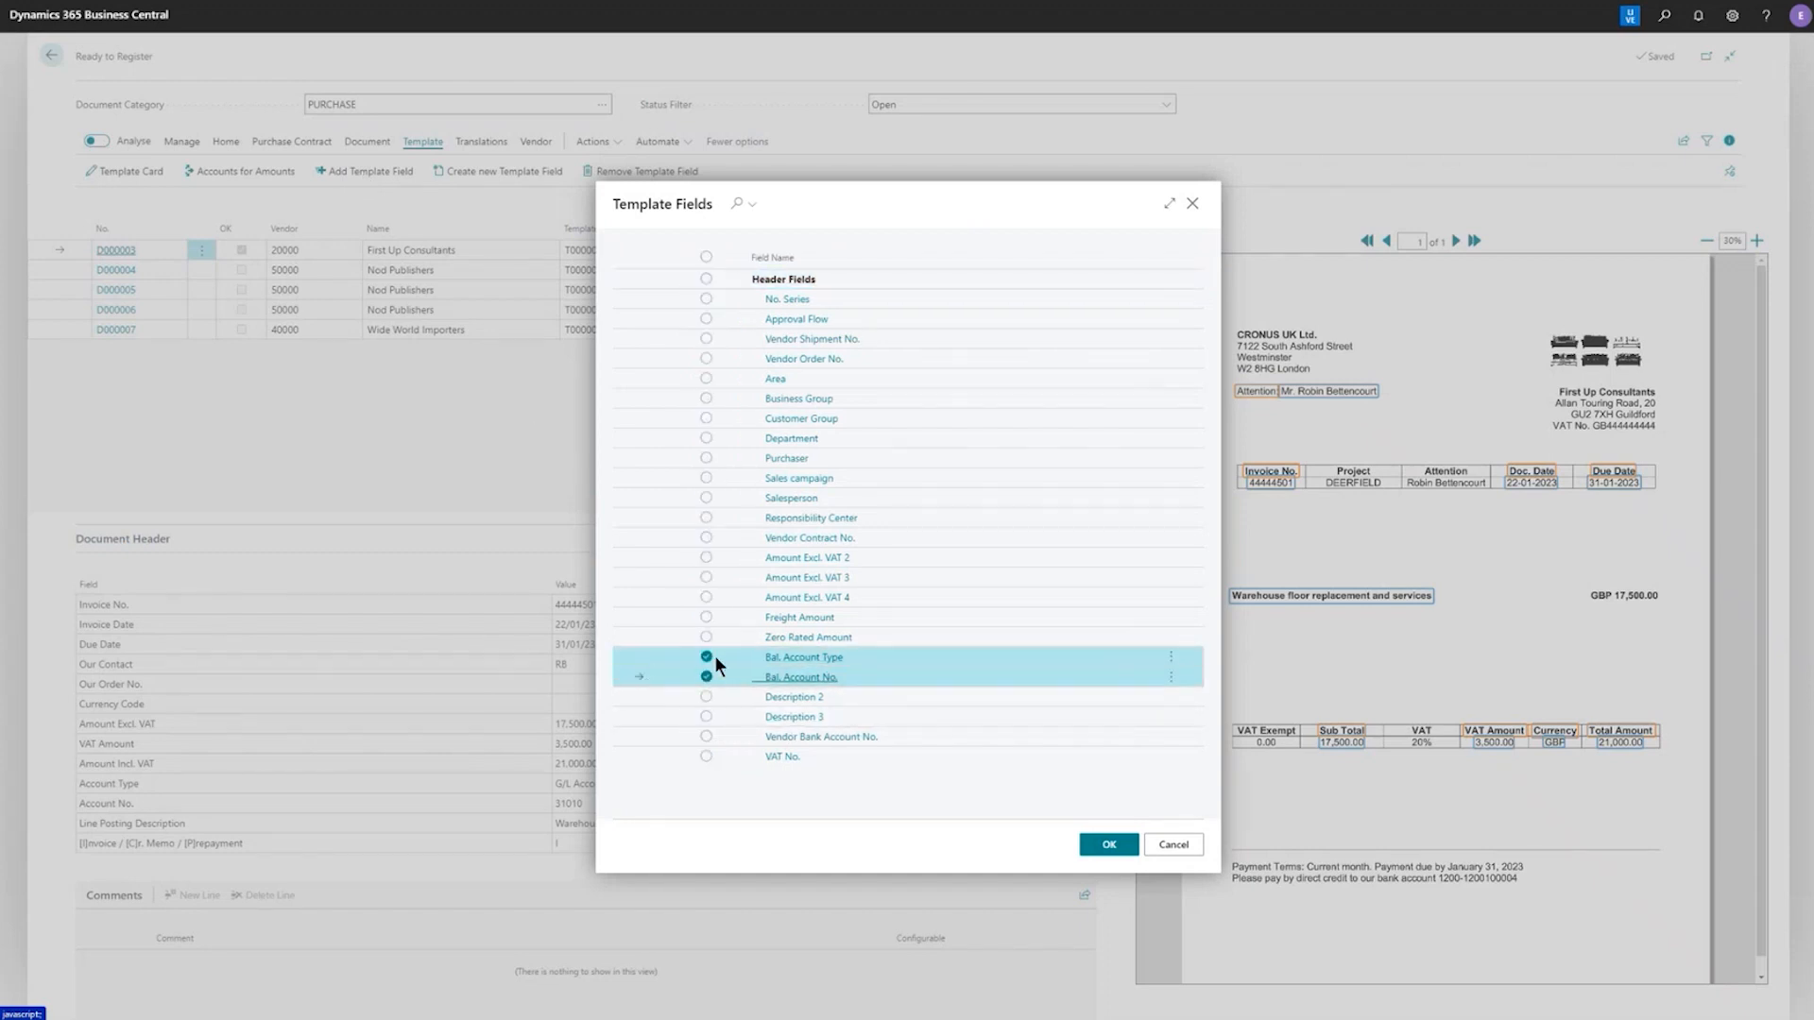
click(1111, 846)
click(699, 837)
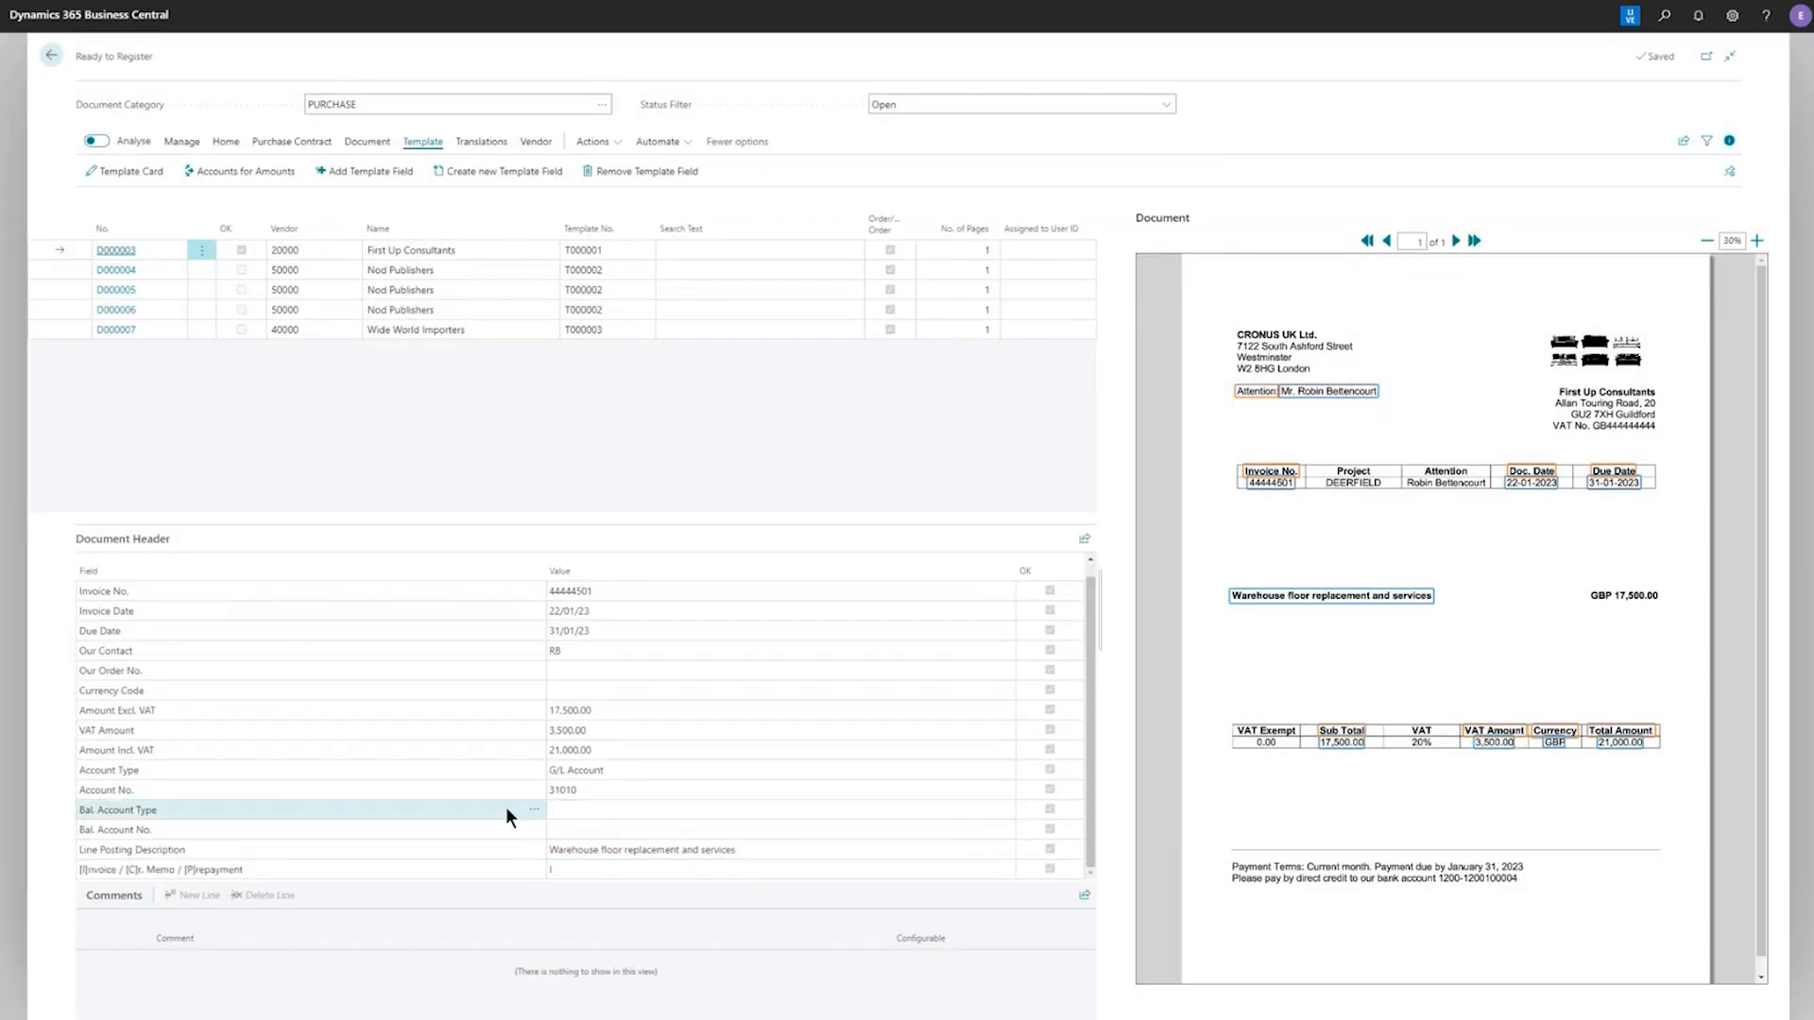
Set Bal. Account Type to Bank Account and Bal. Account No. to CHECKING in the header of document D000003
click(555, 814)
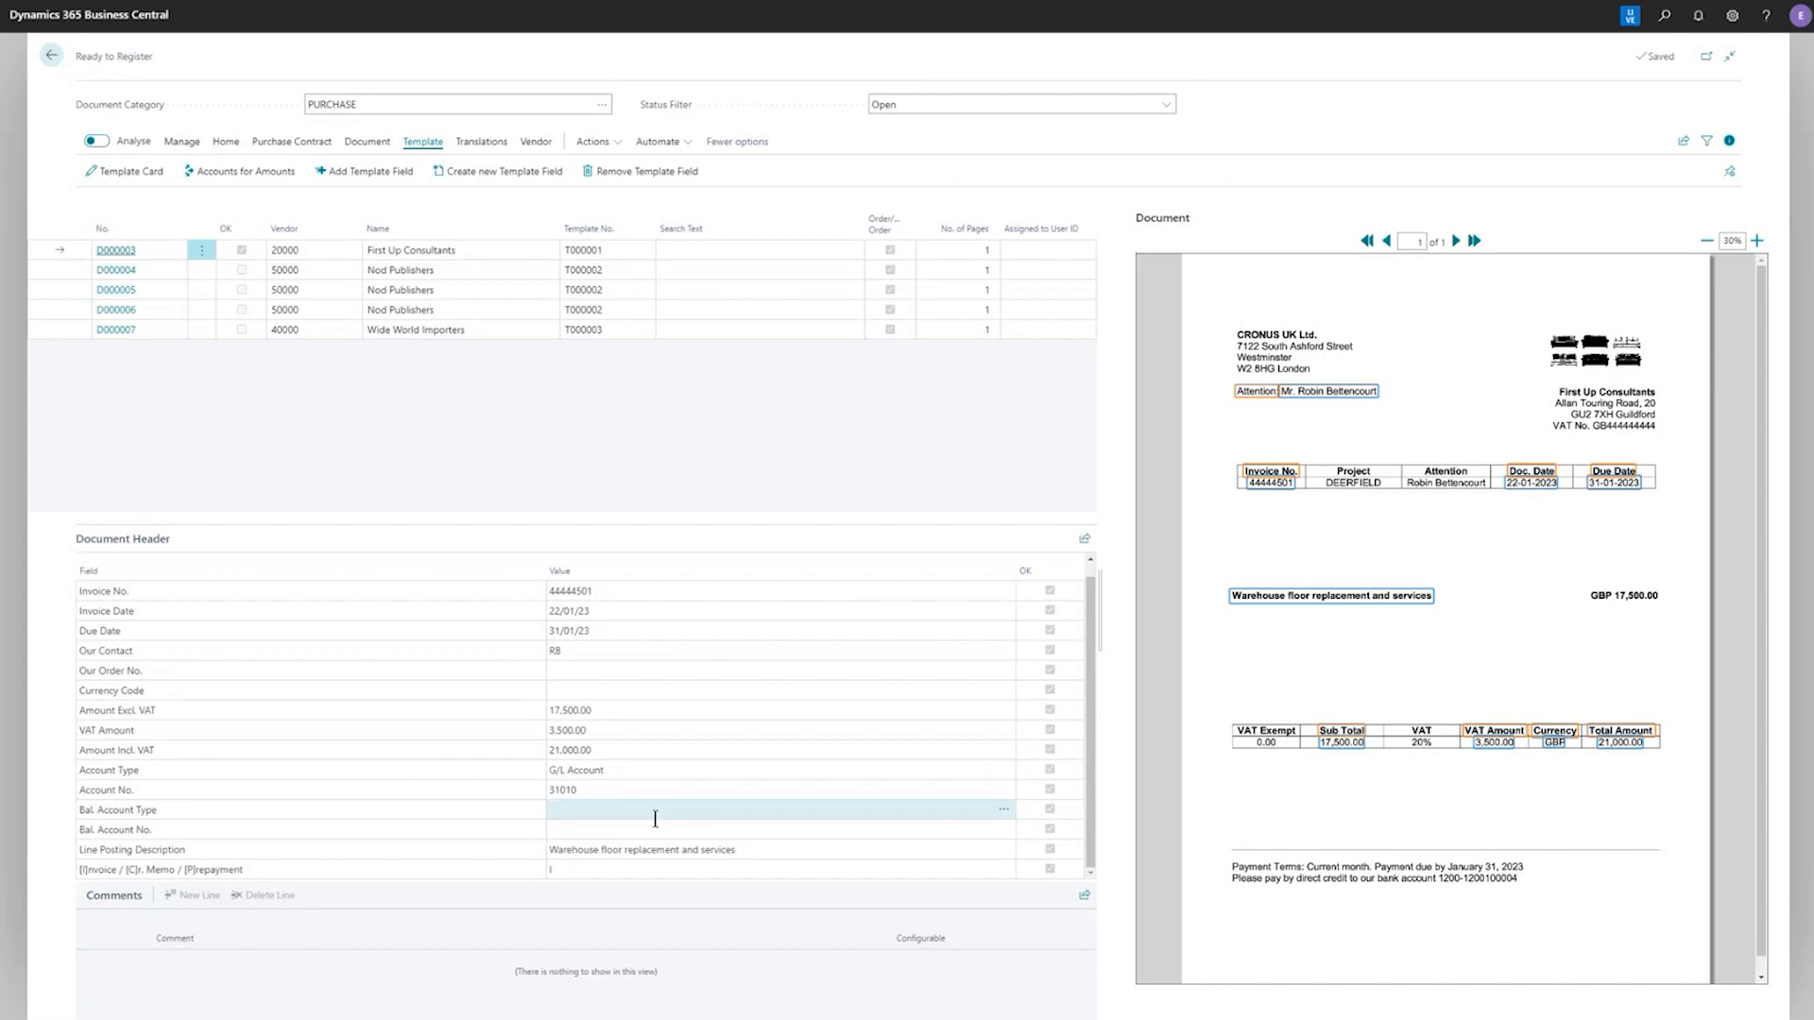
click(1004, 809)
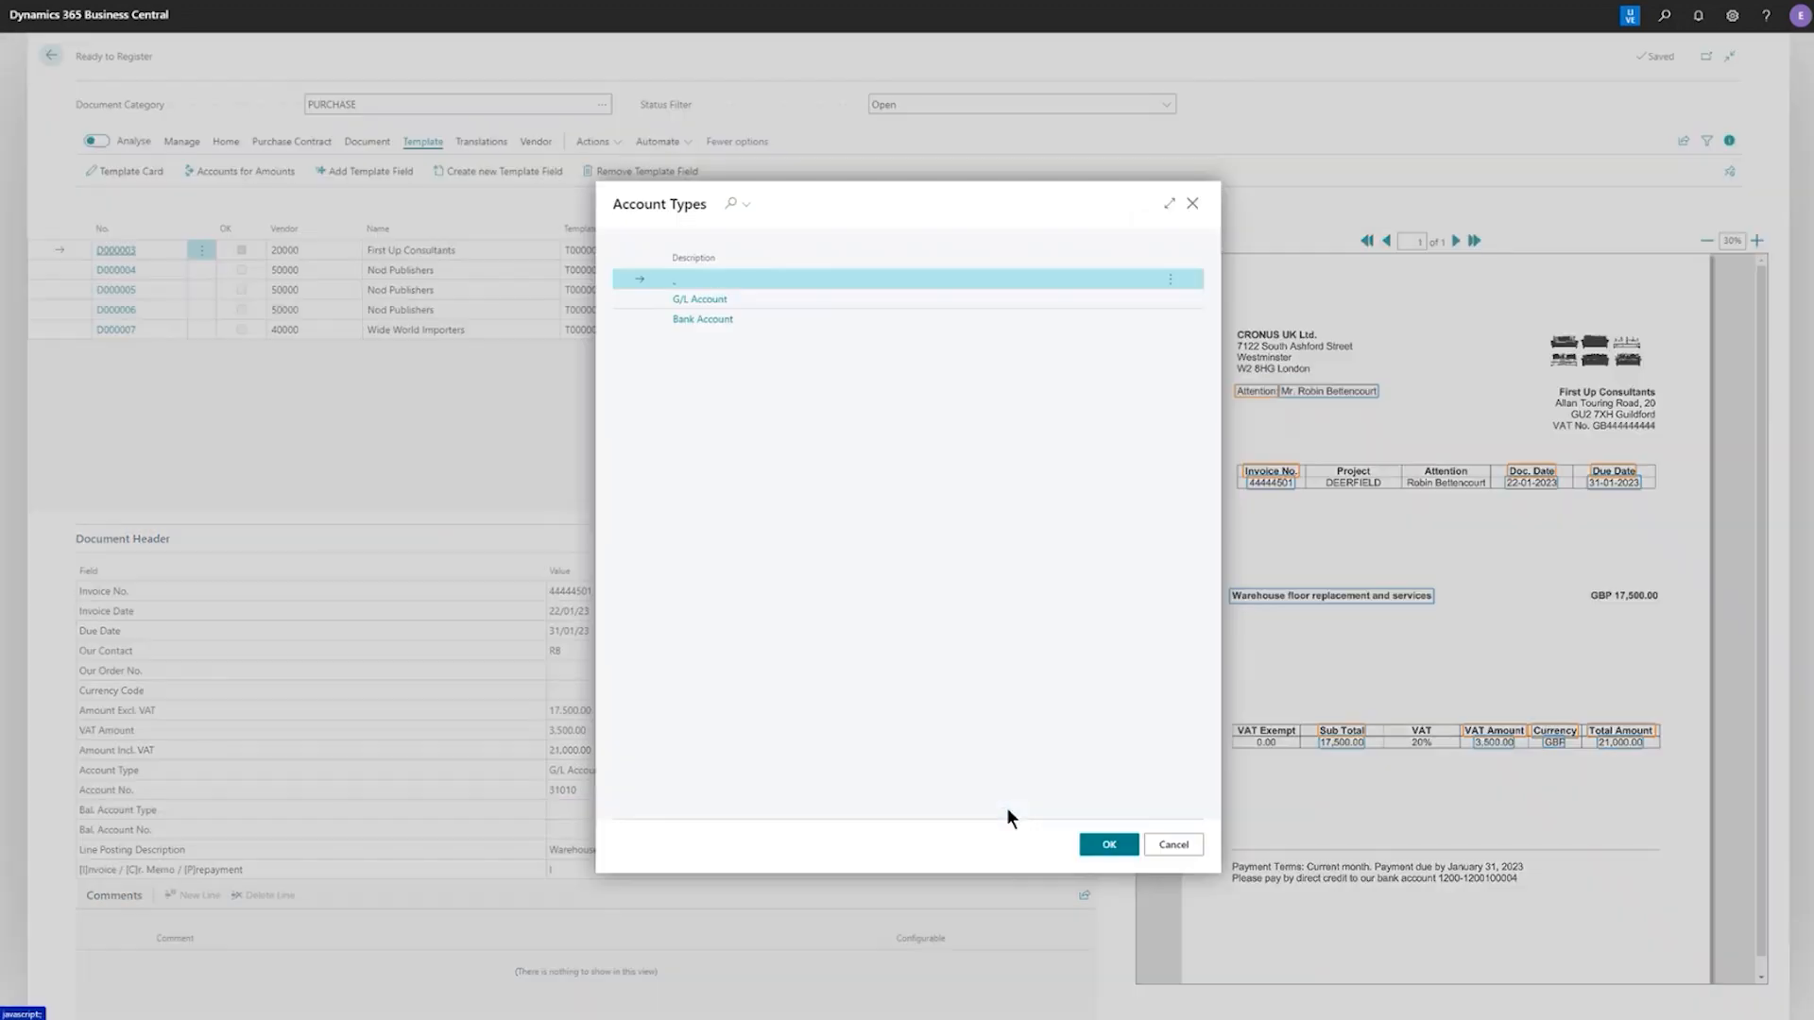
click(718, 320)
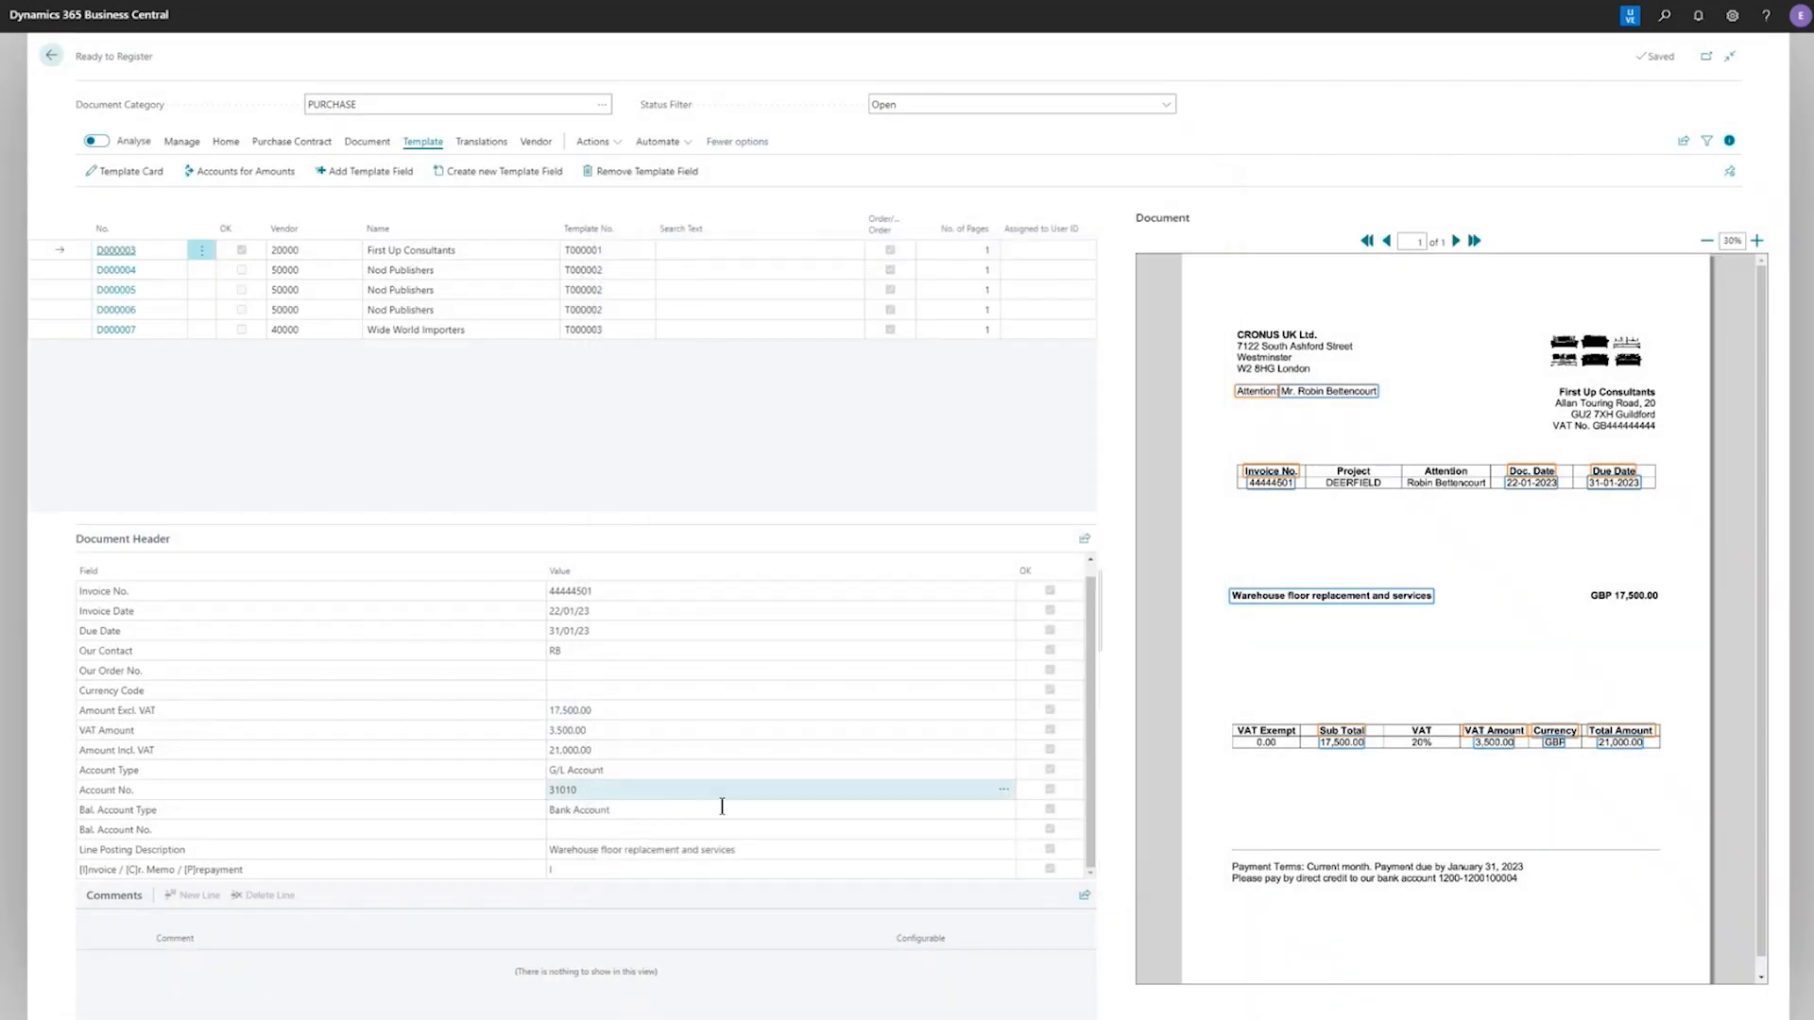
click(749, 829)
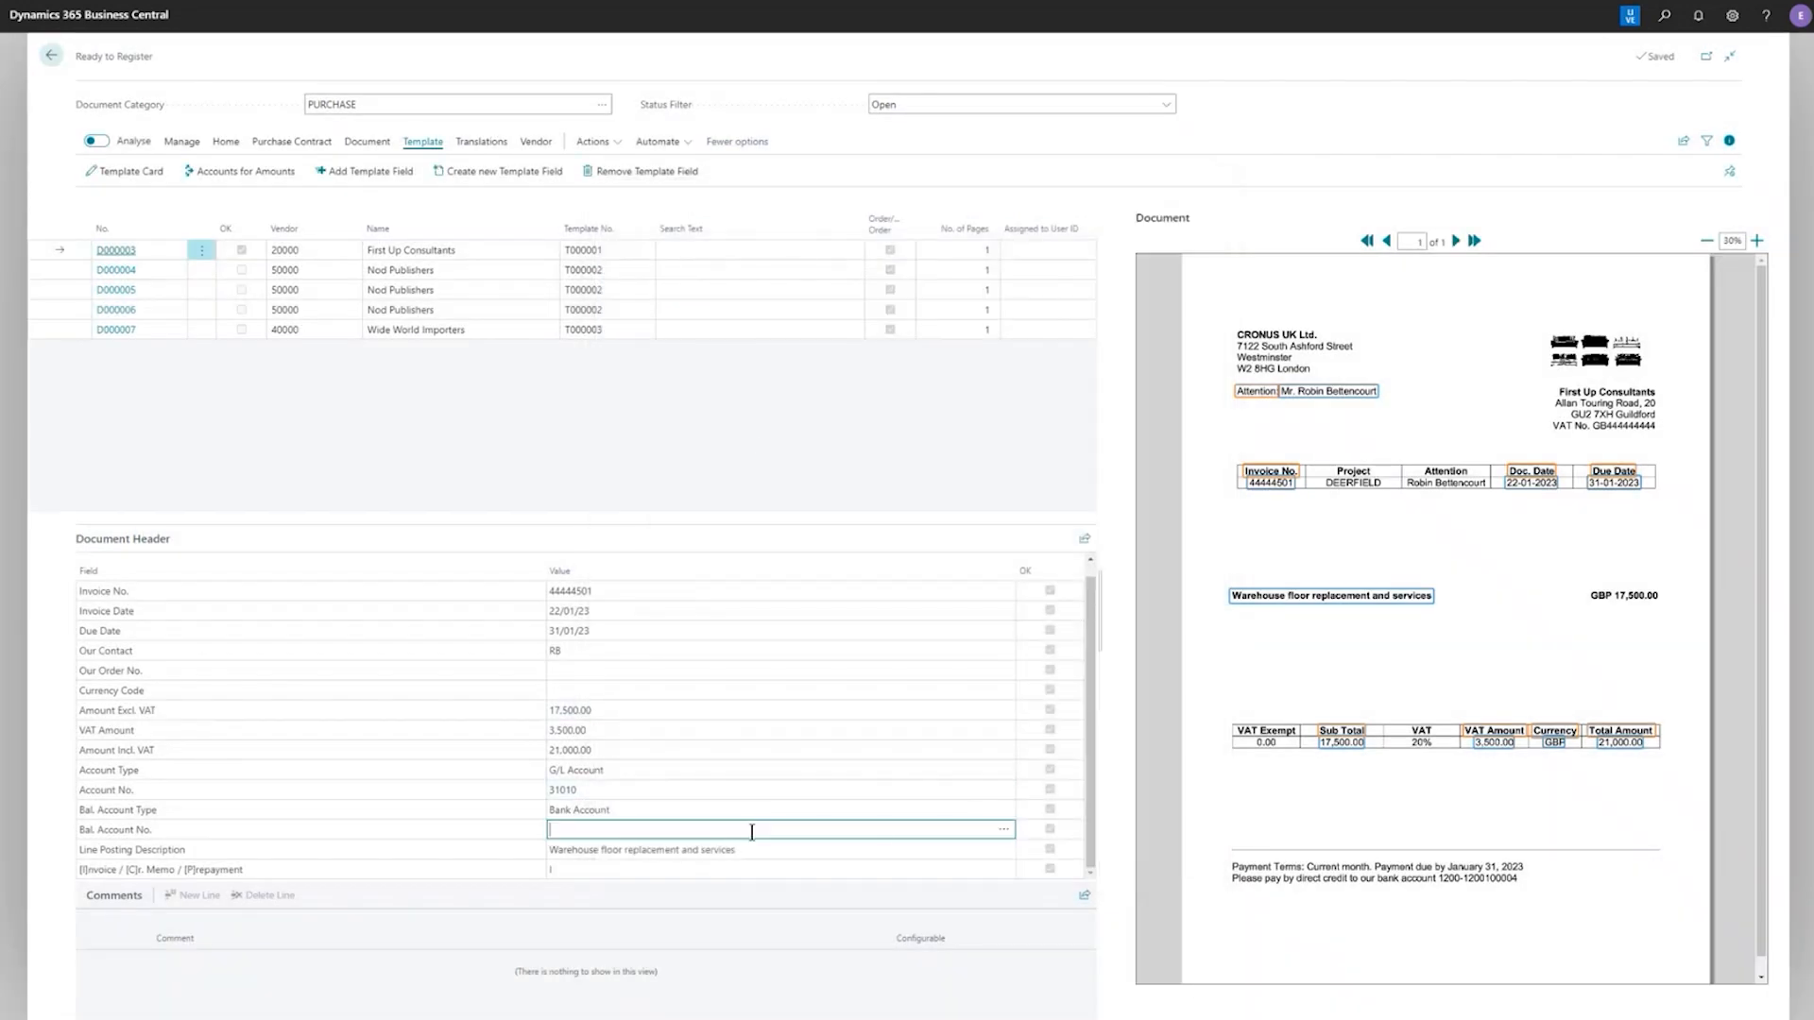
click(1002, 832)
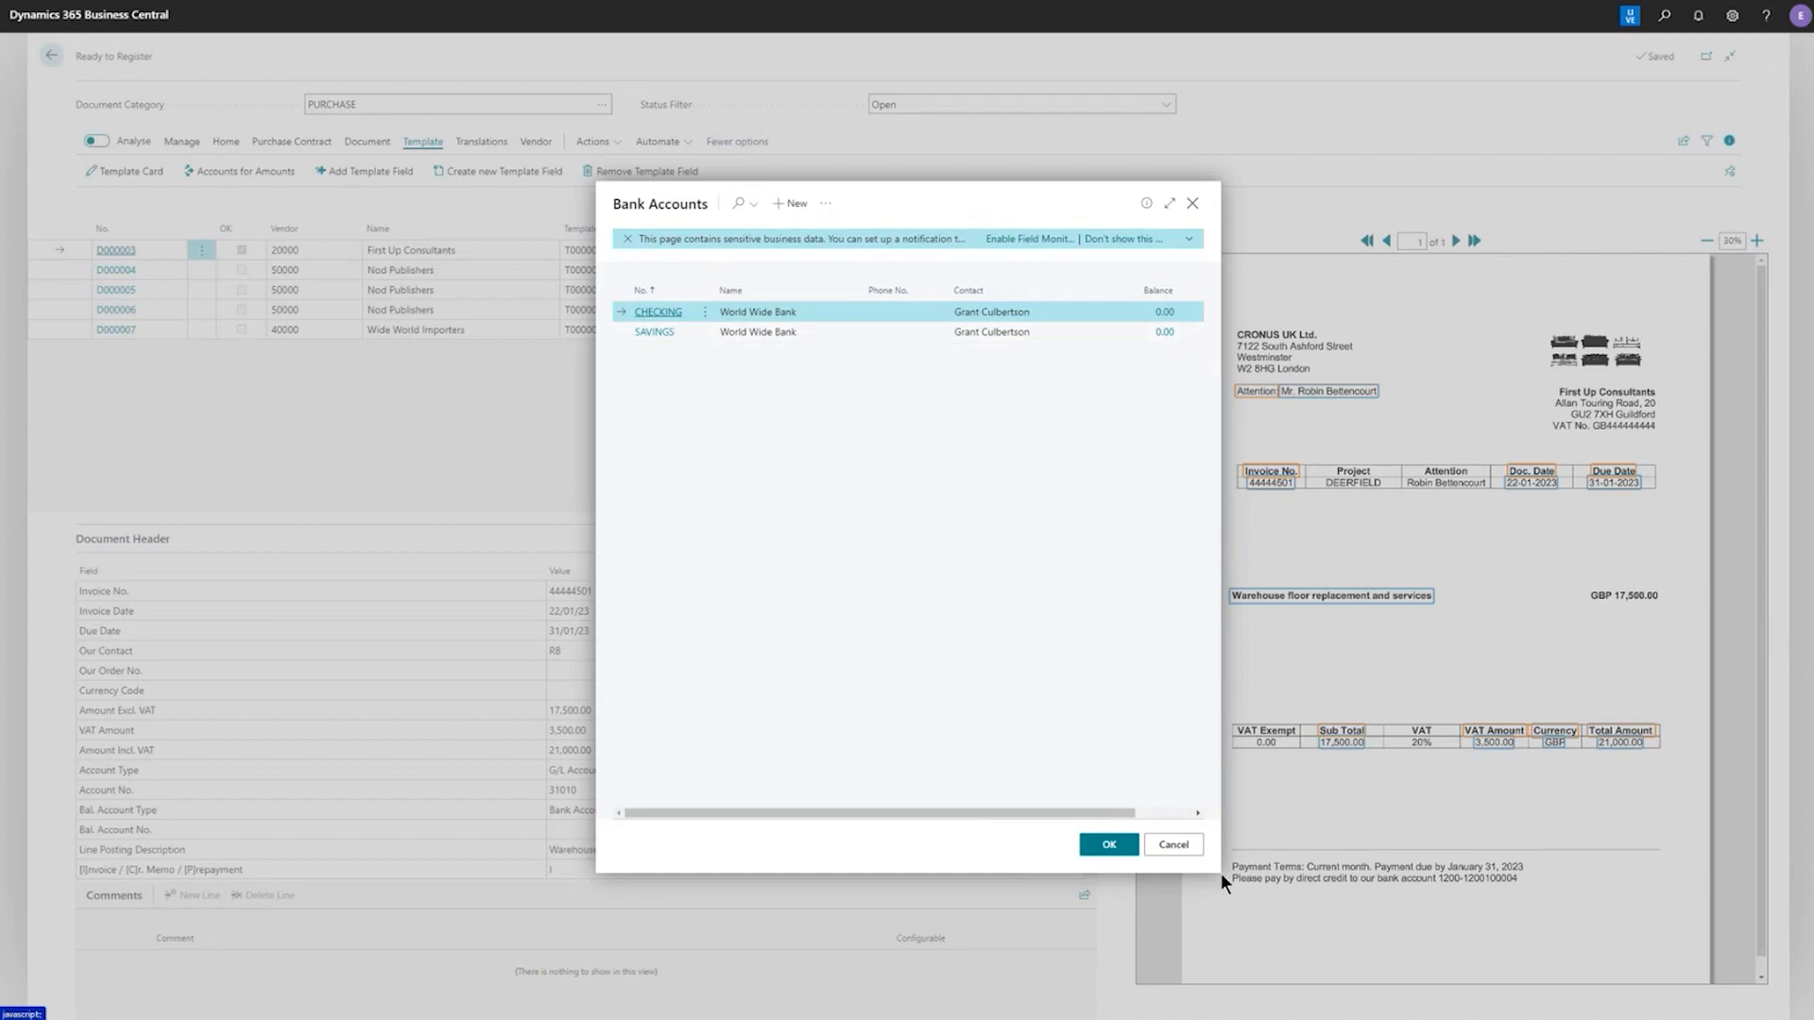
click(1108, 845)
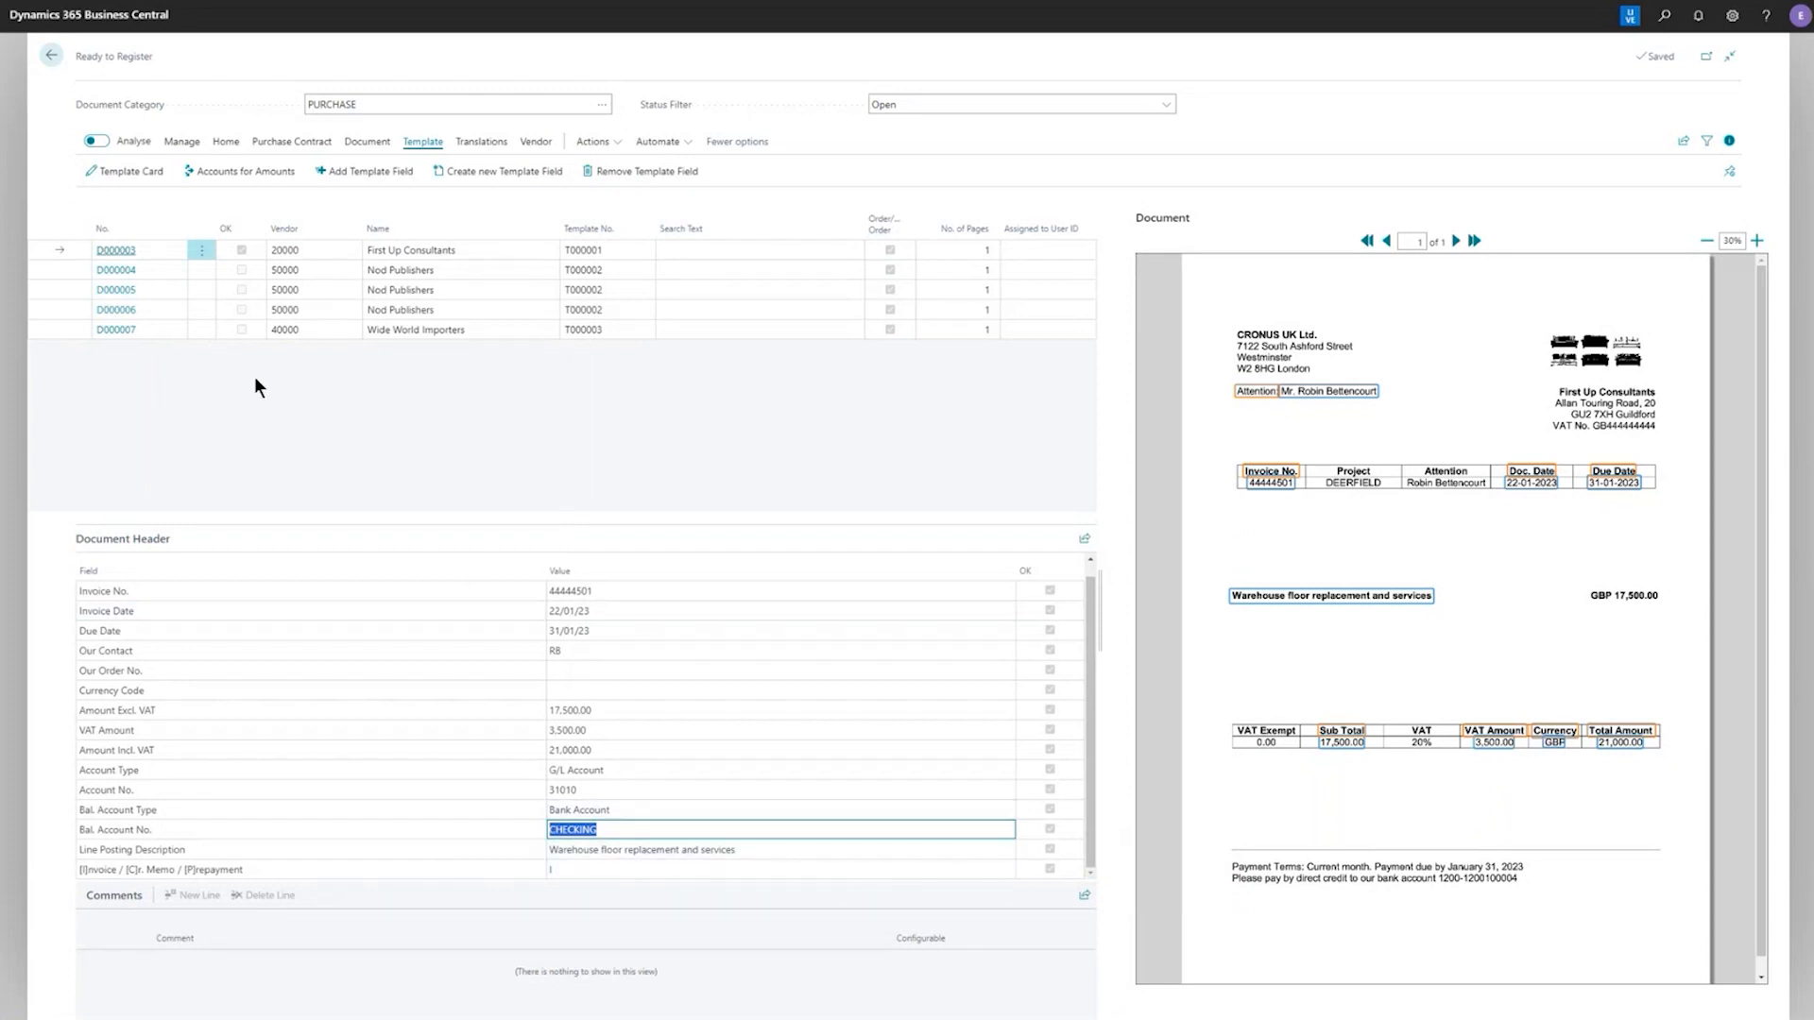
Register document D000003 with the Register & Show option and check its bank account line in the purchase journal
click(228, 145)
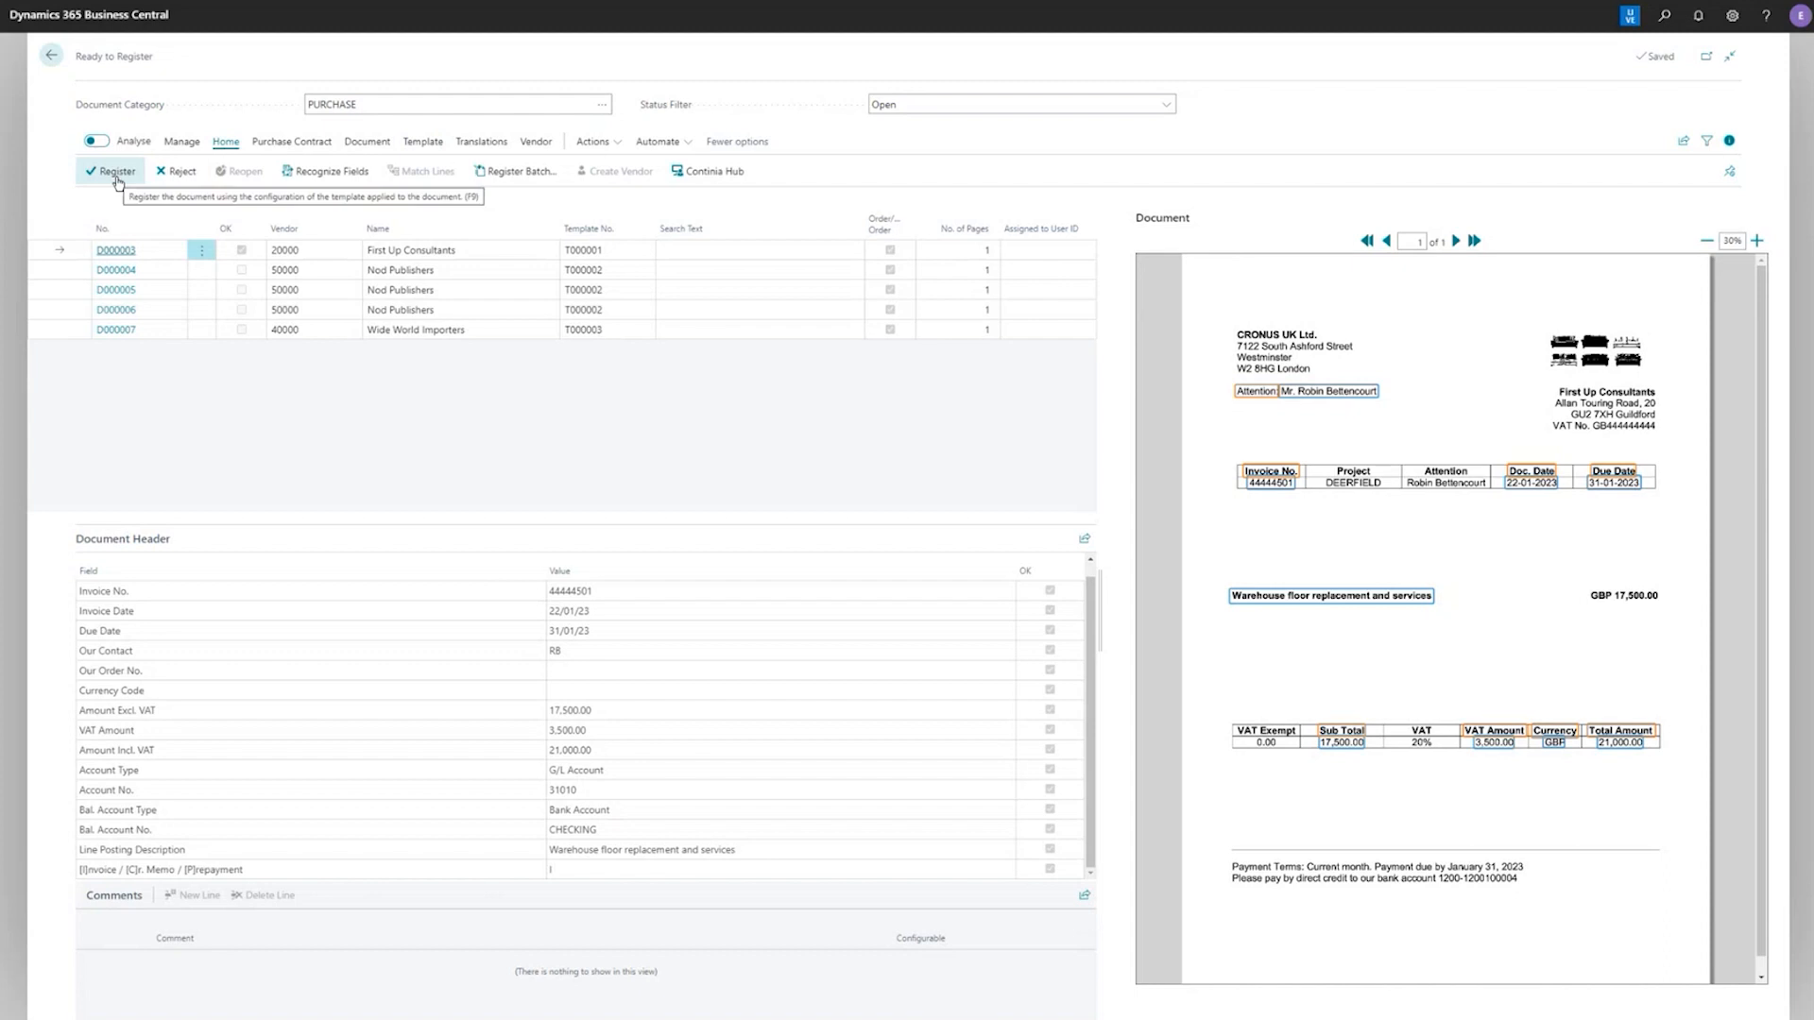
click(118, 175)
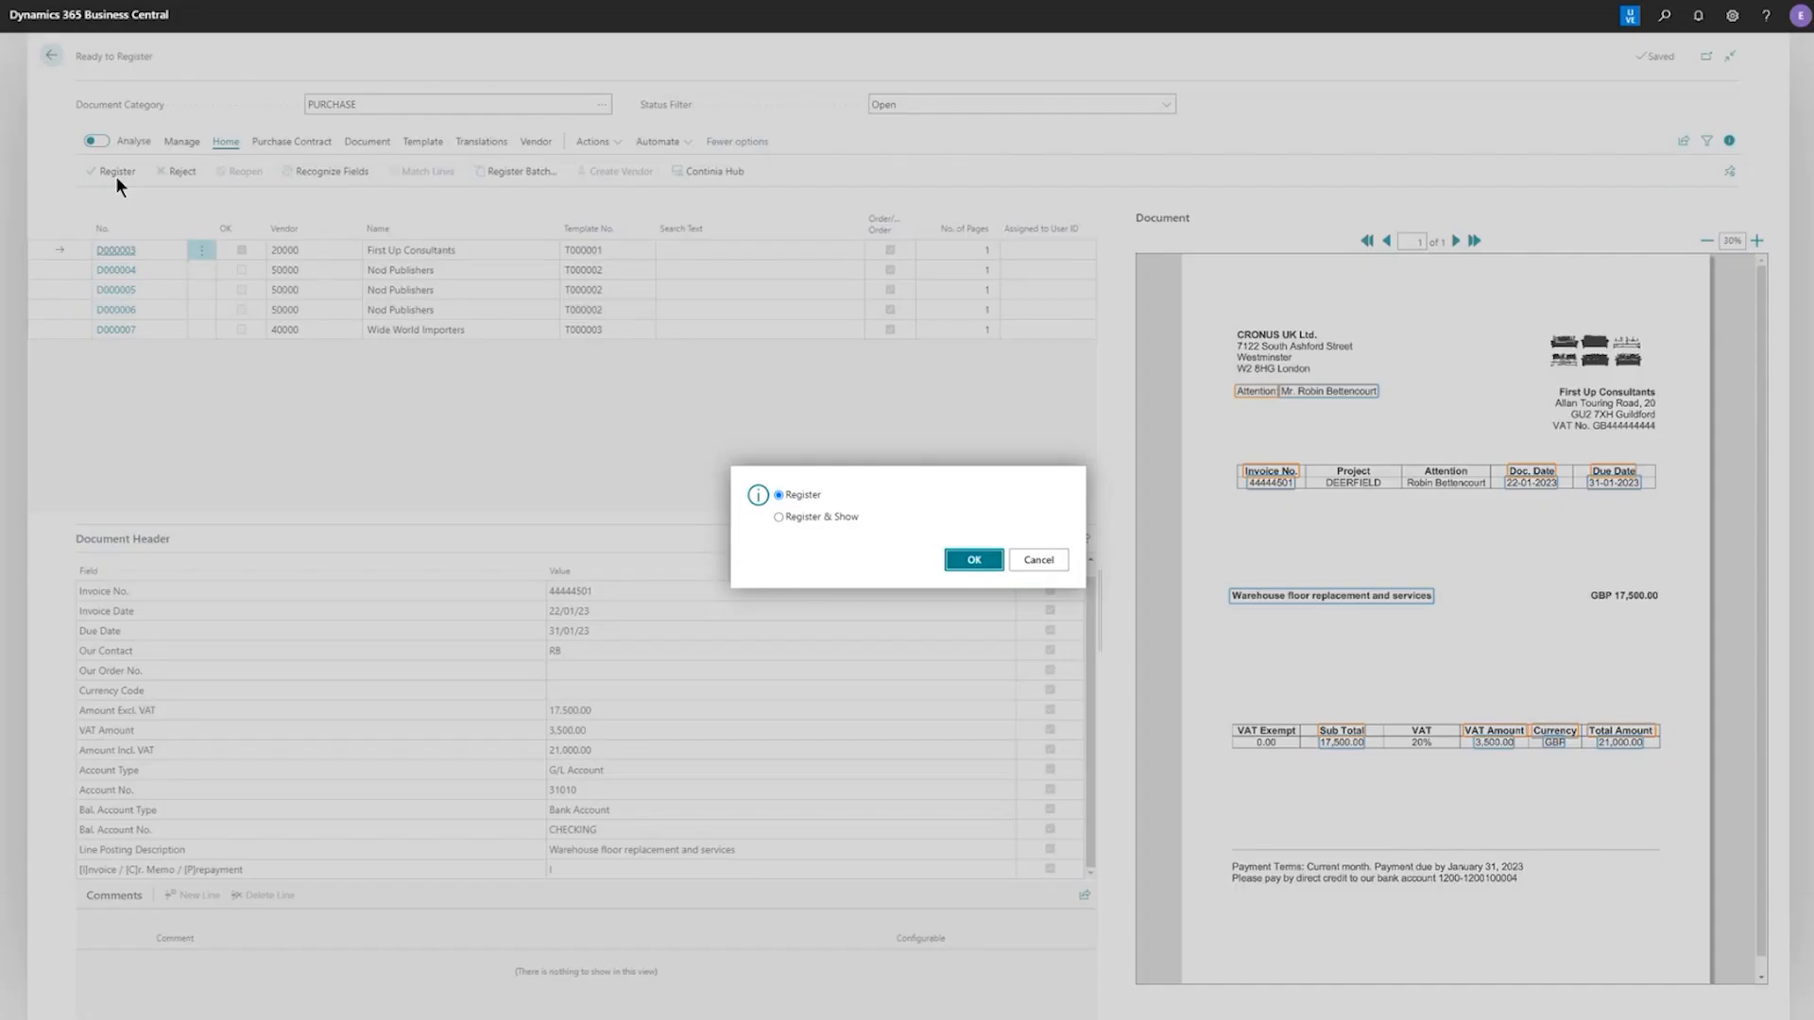
click(810, 516)
click(972, 565)
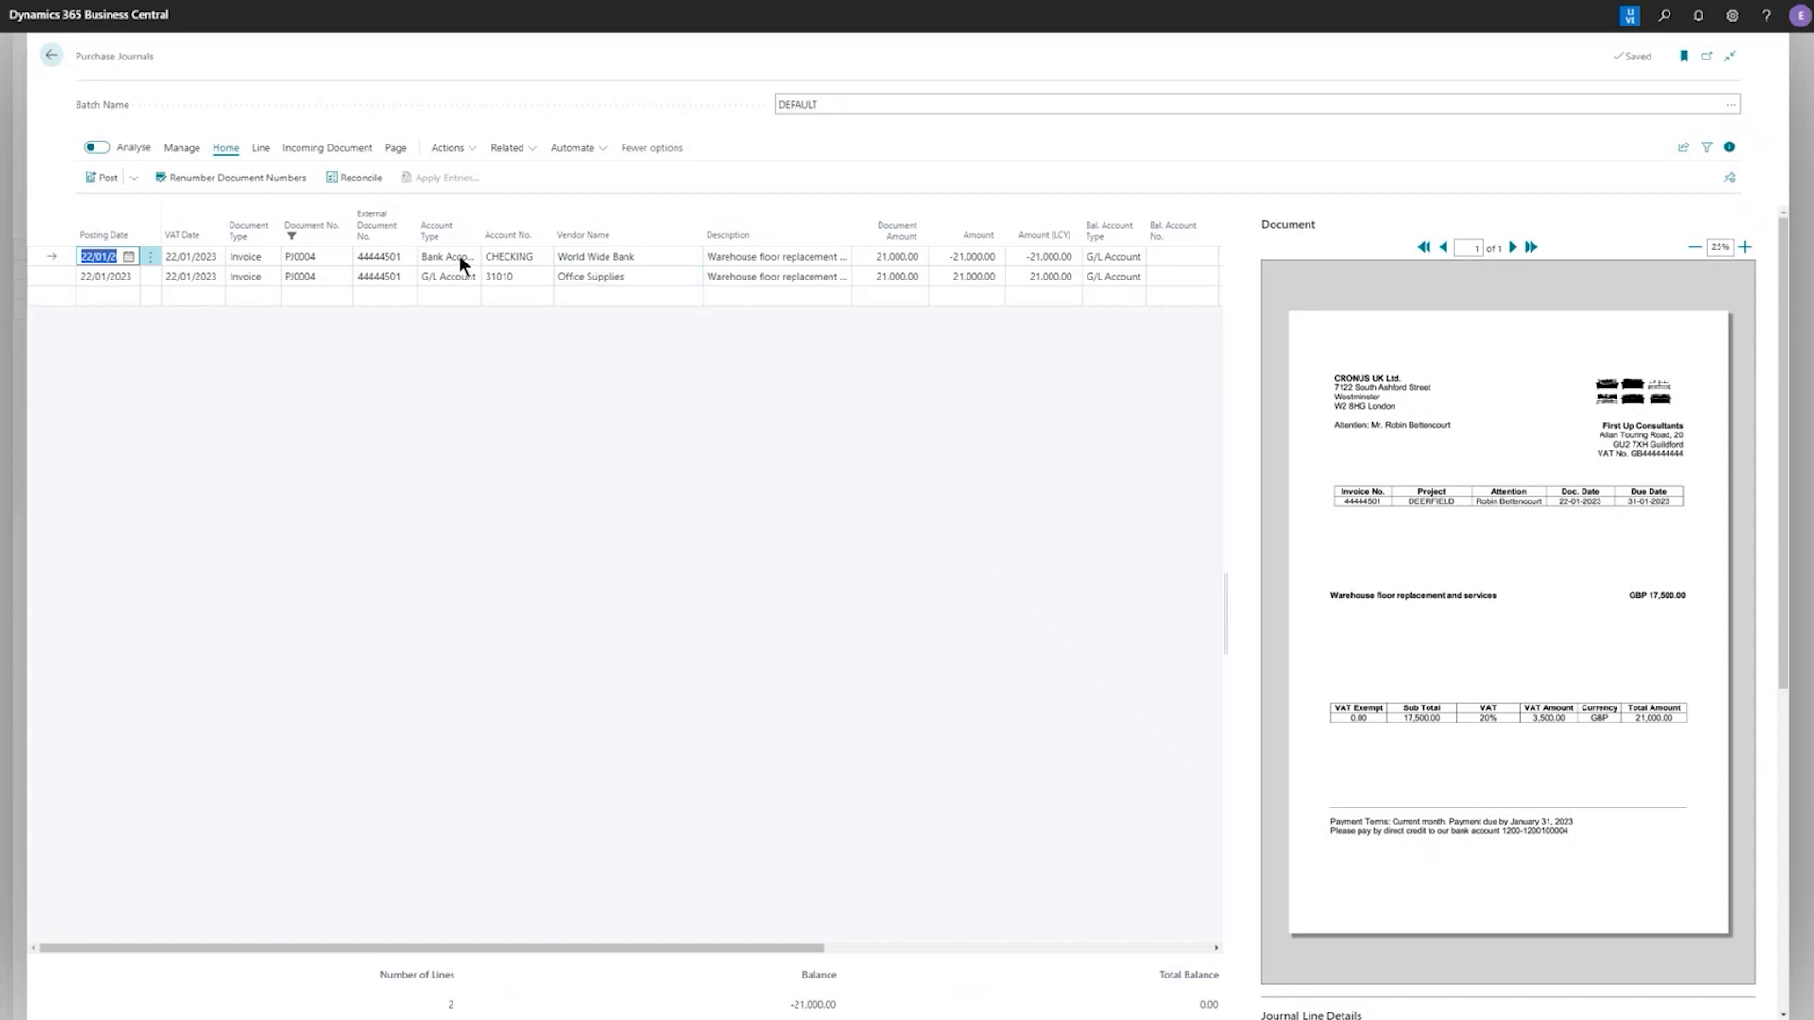
click(575, 257)
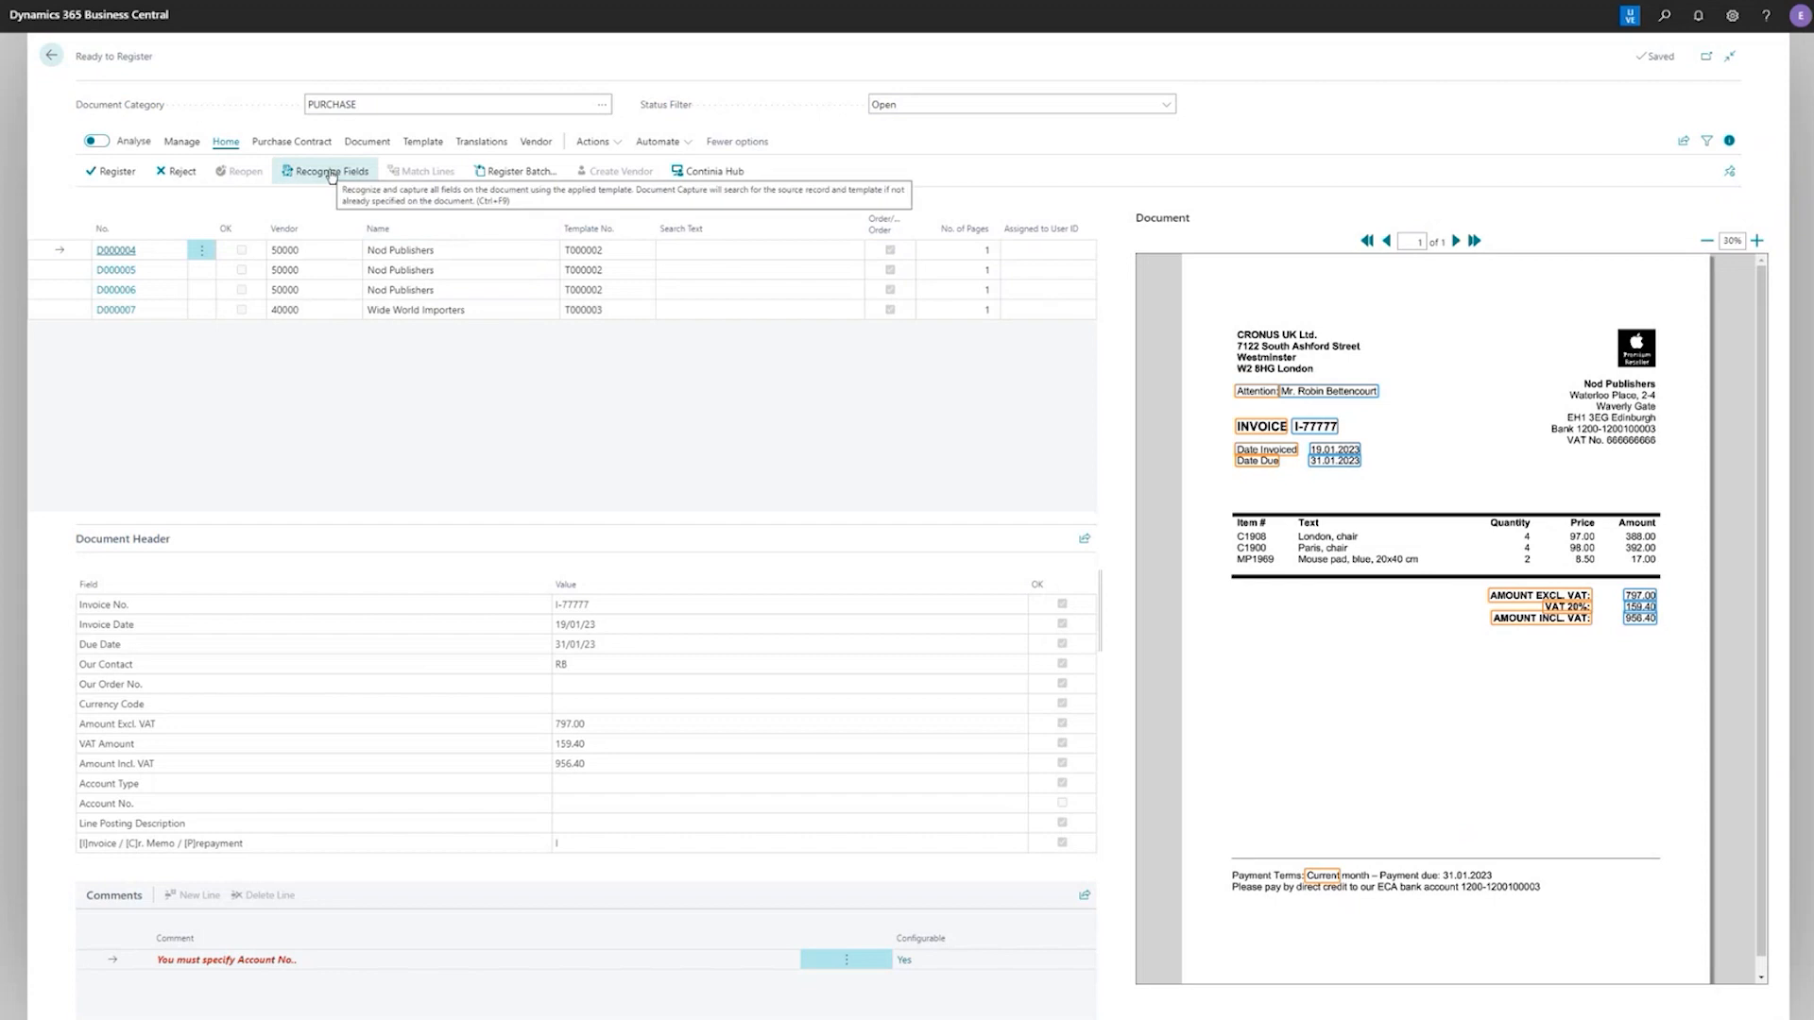
Open the document card of D000004 and set Recognize Lines to AI
click(365, 143)
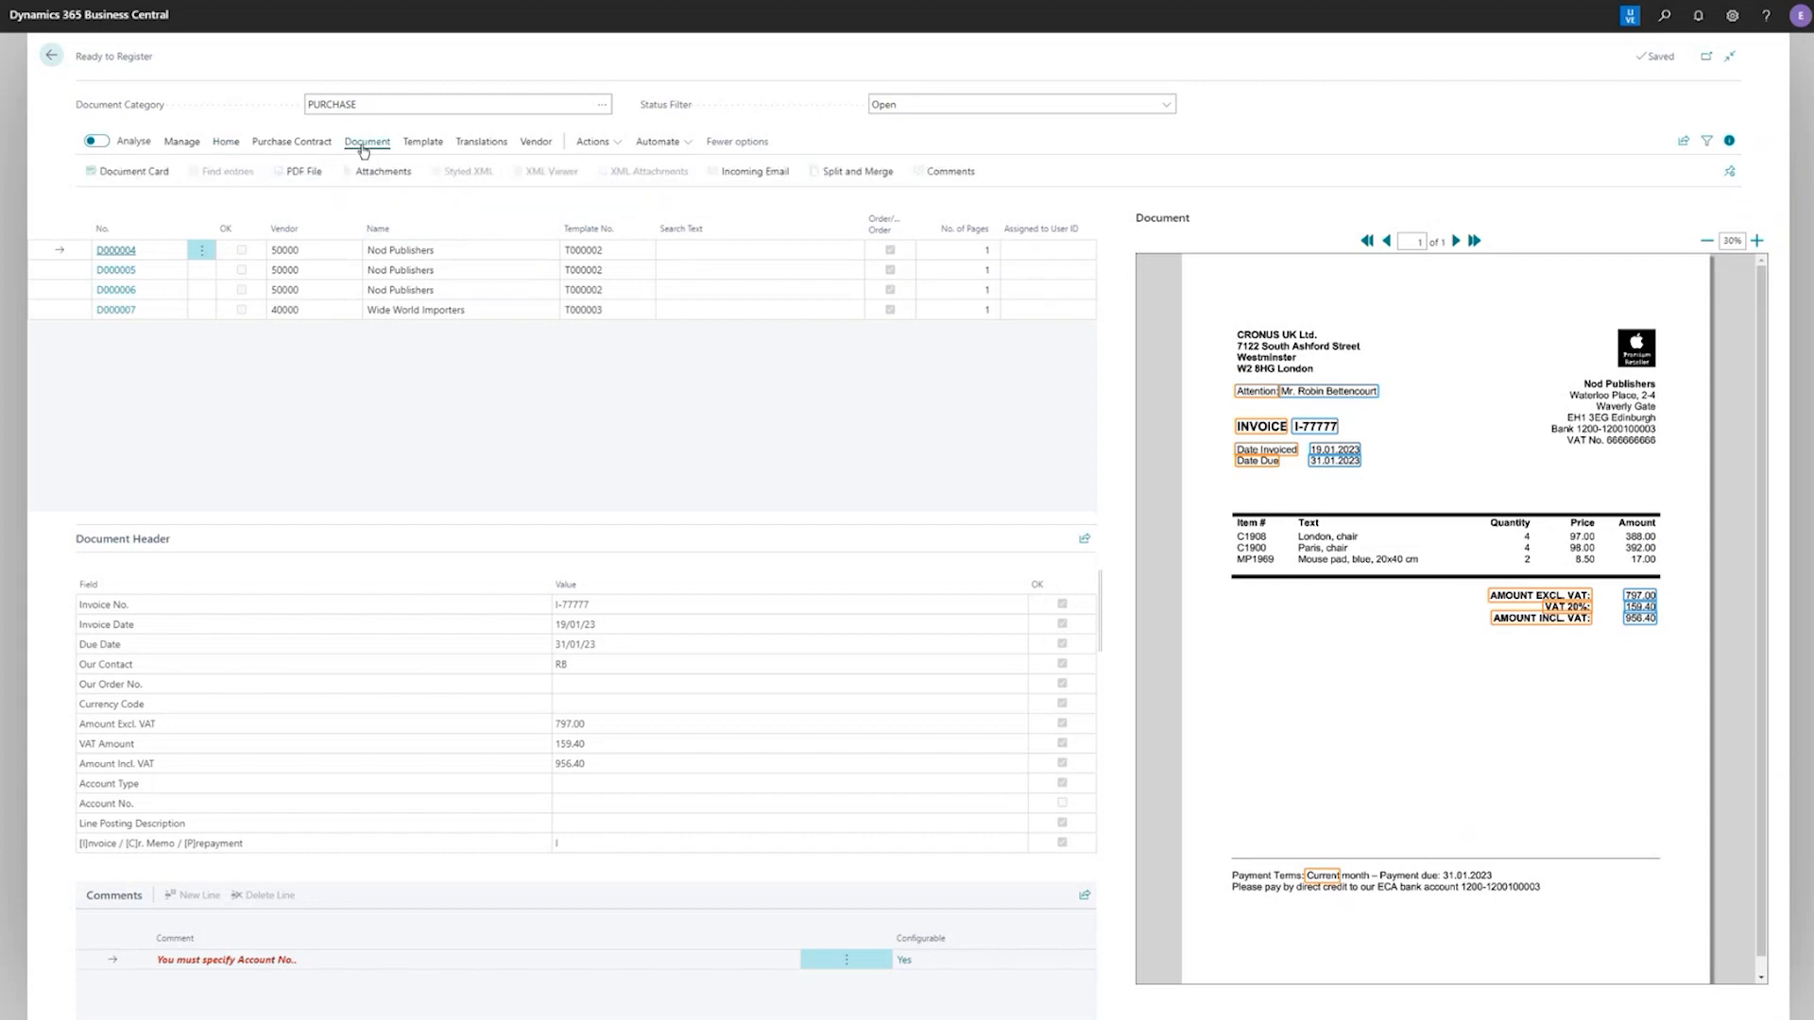
click(133, 172)
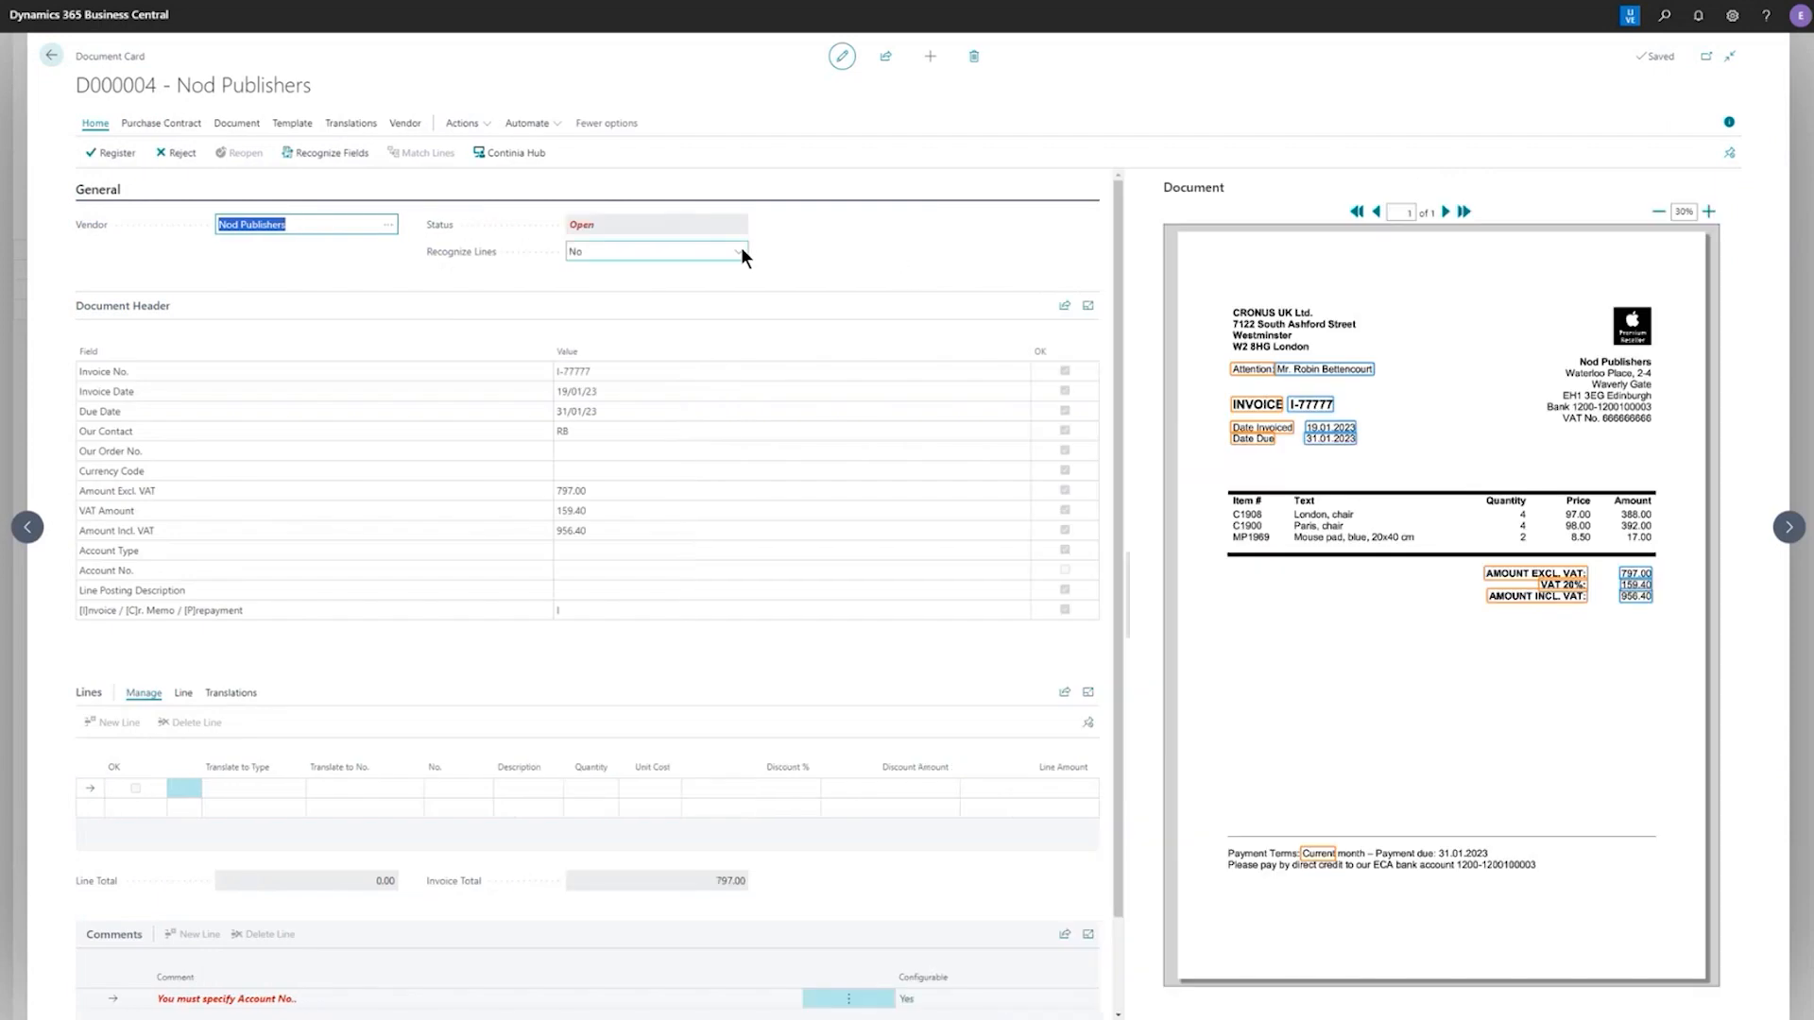
click(739, 250)
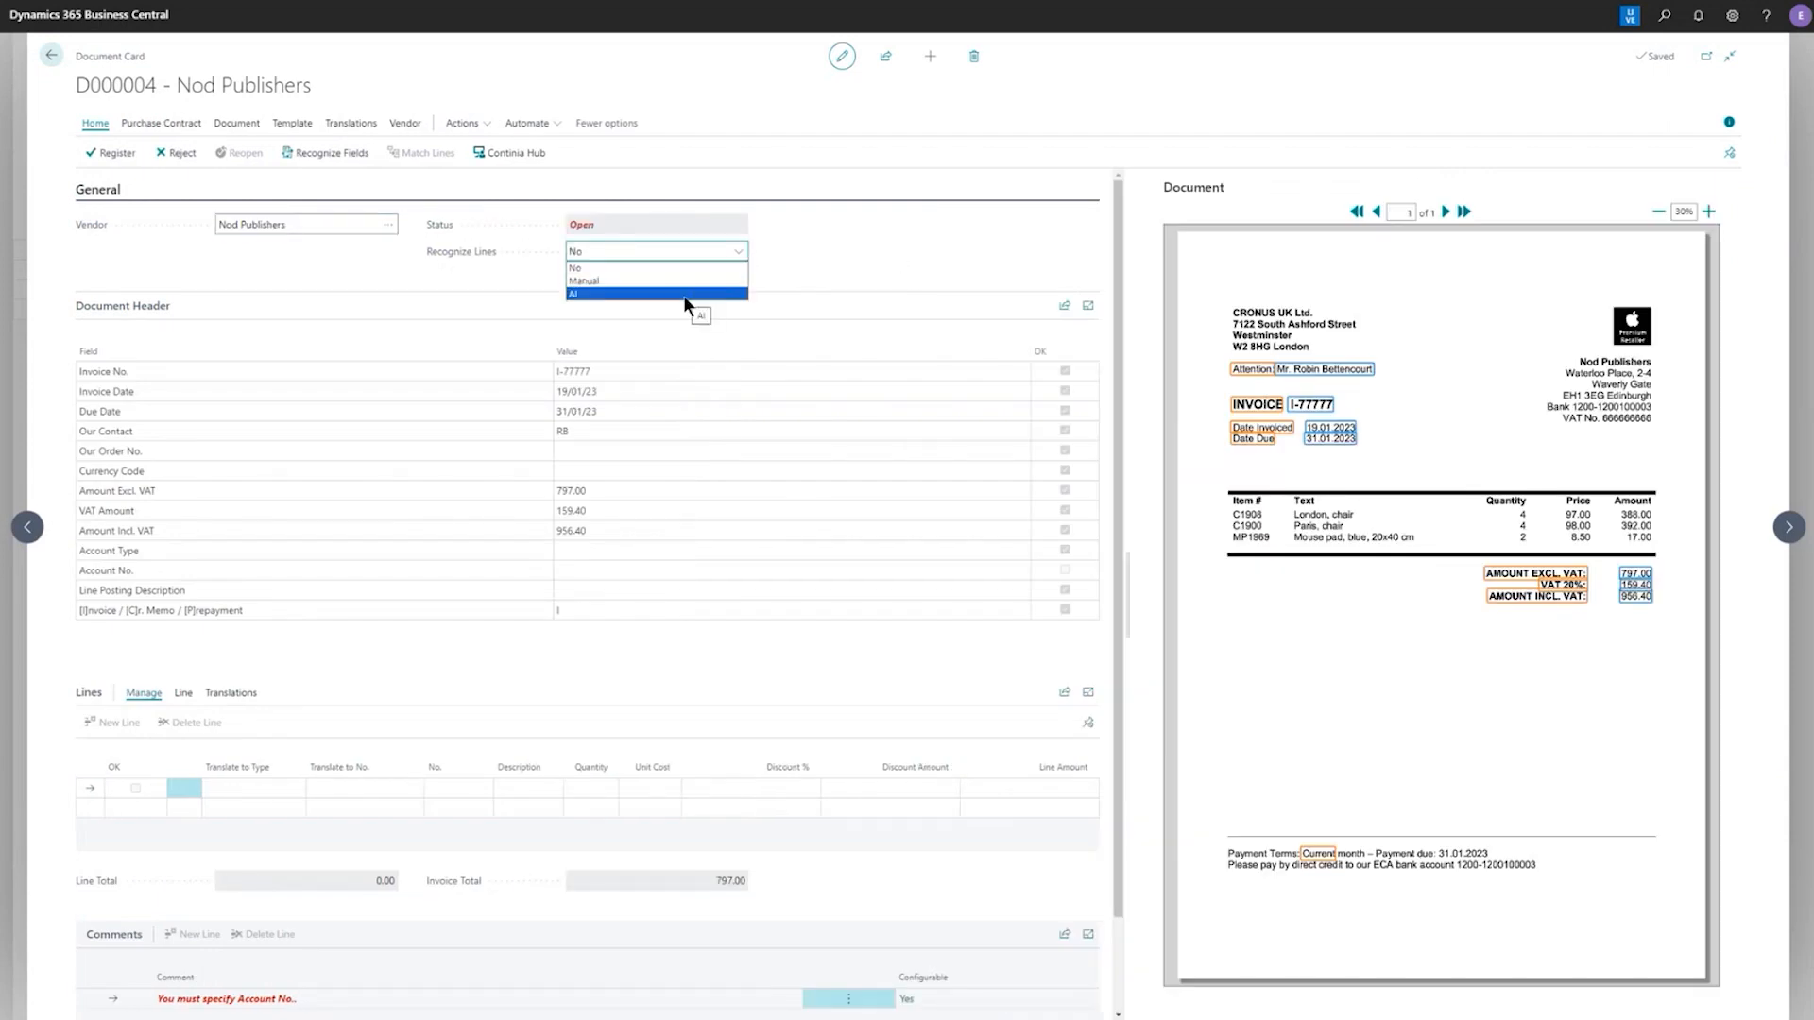
click(683, 293)
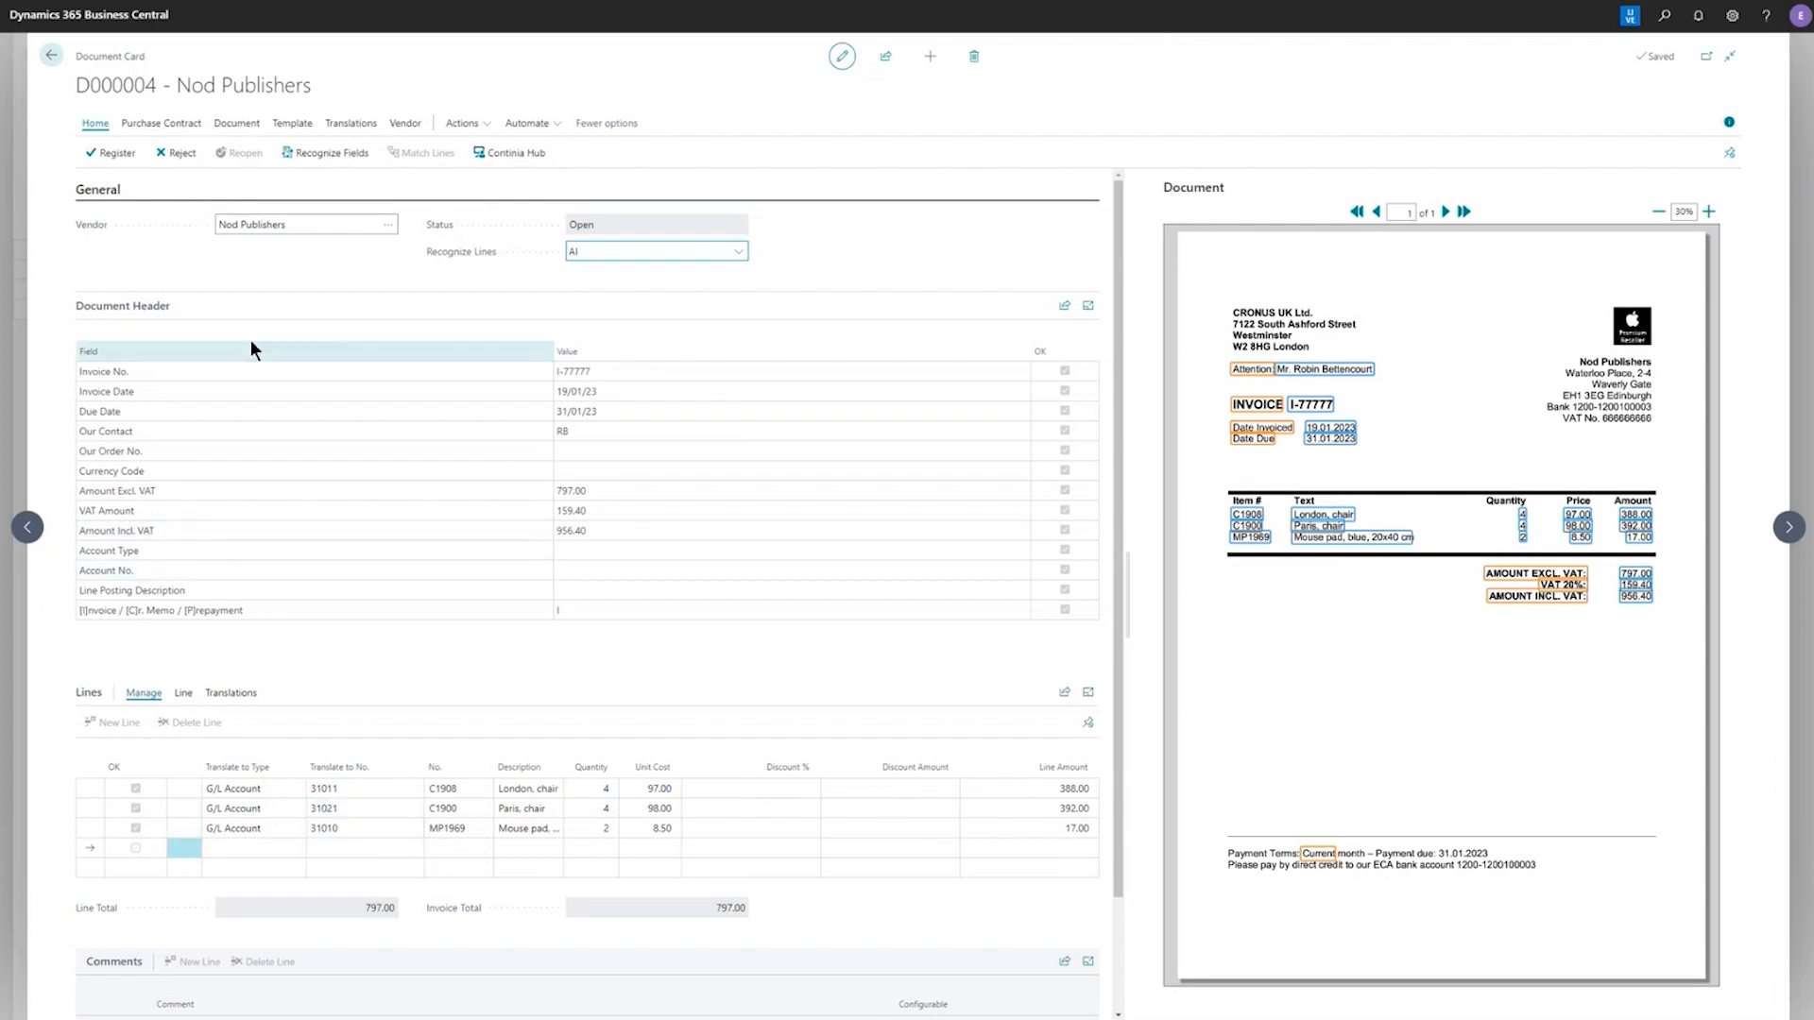
Add the Bal. Account Type and Bal. Account No. template fields to document D000004
click(292, 123)
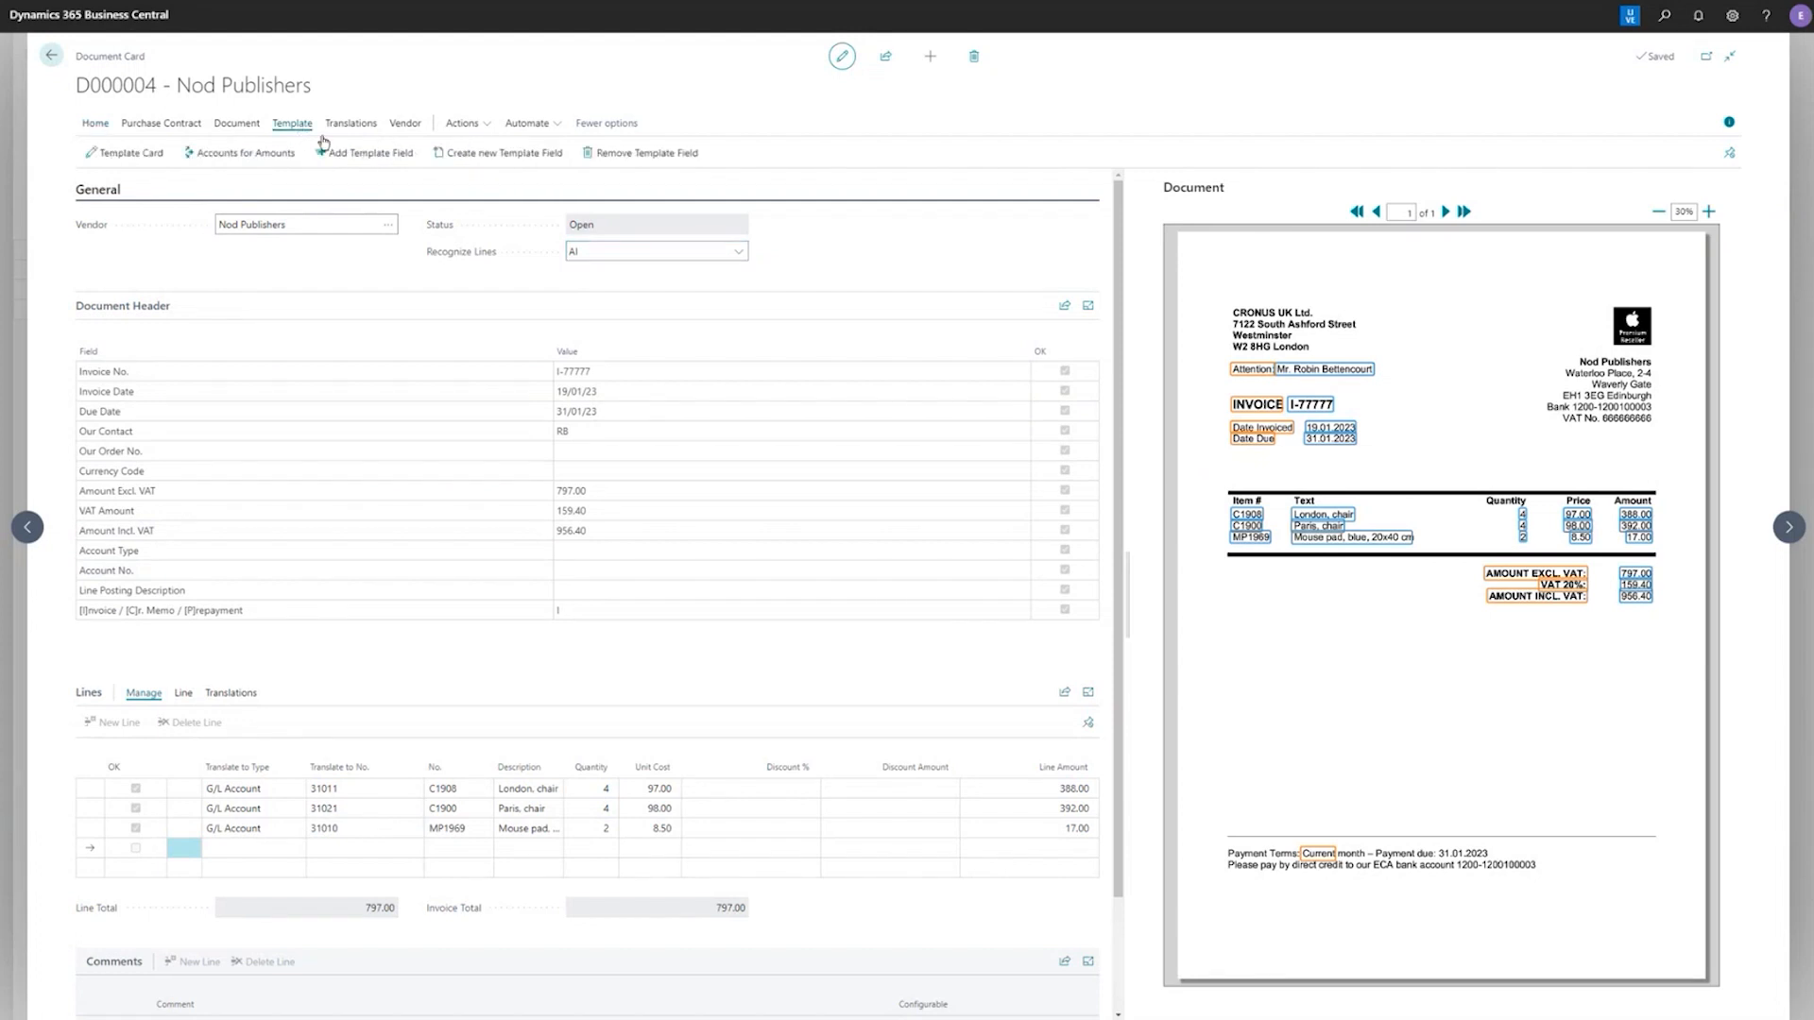
click(368, 156)
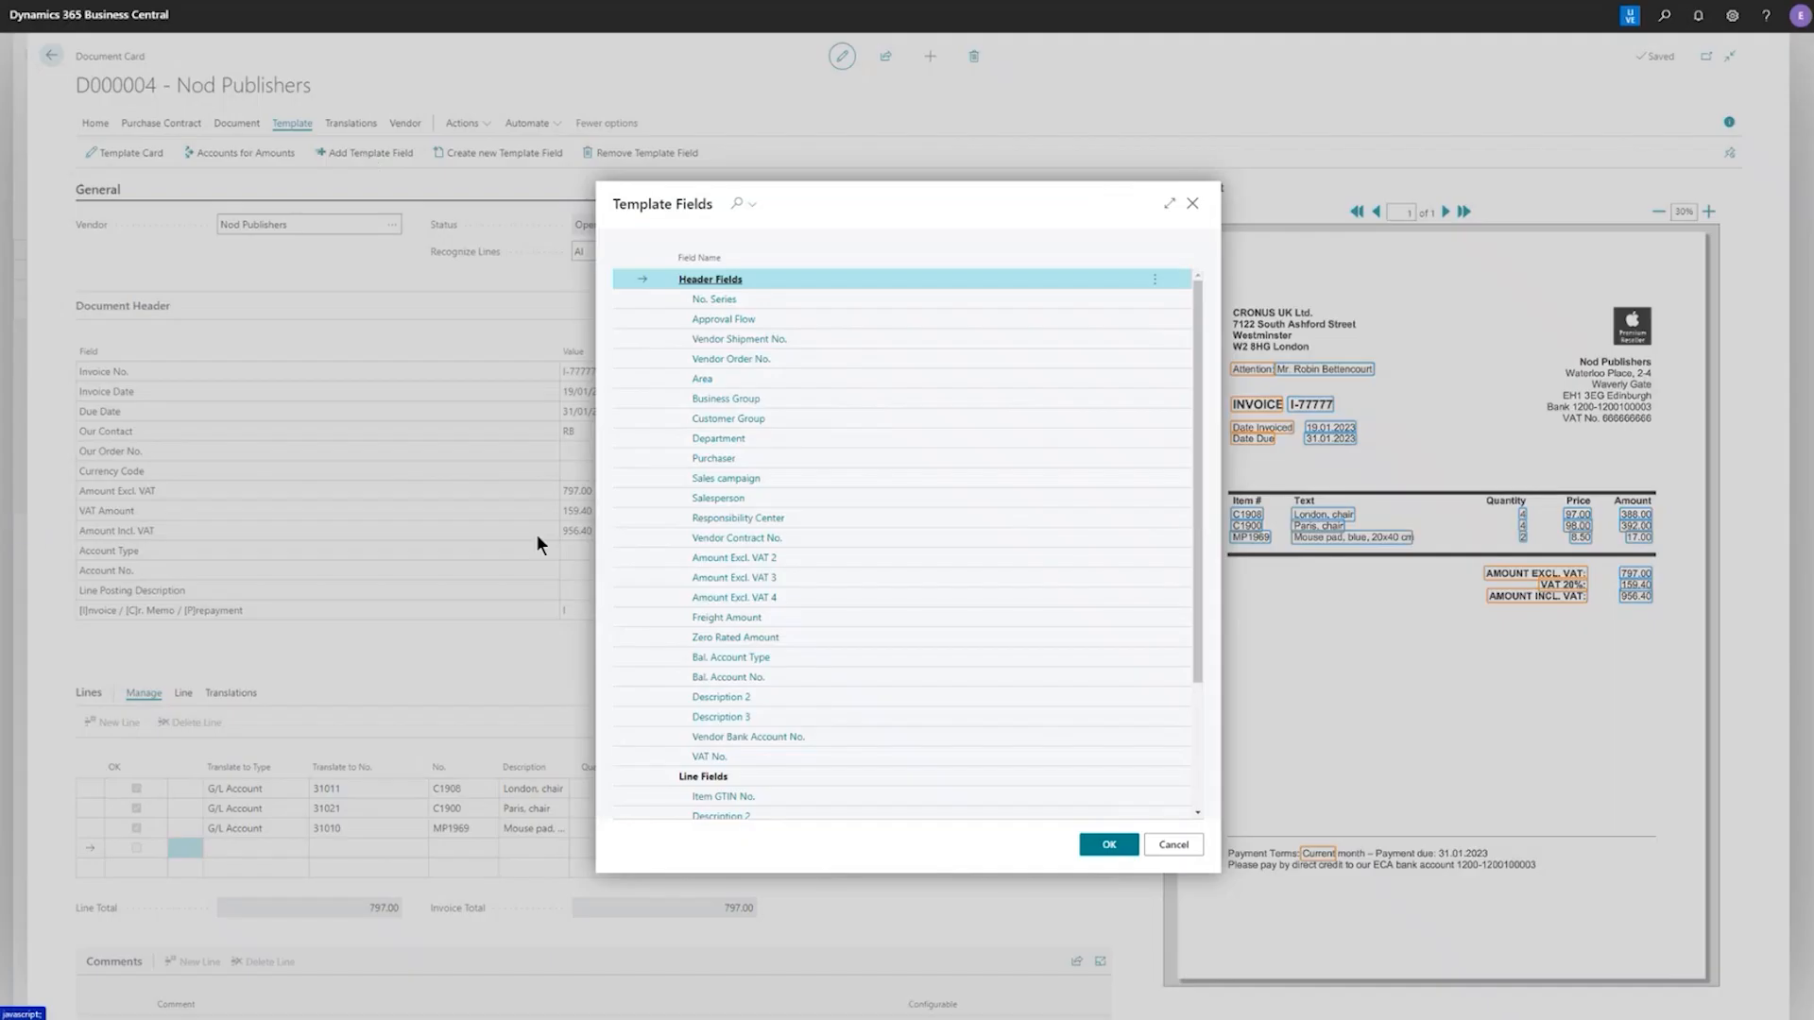
click(640, 655)
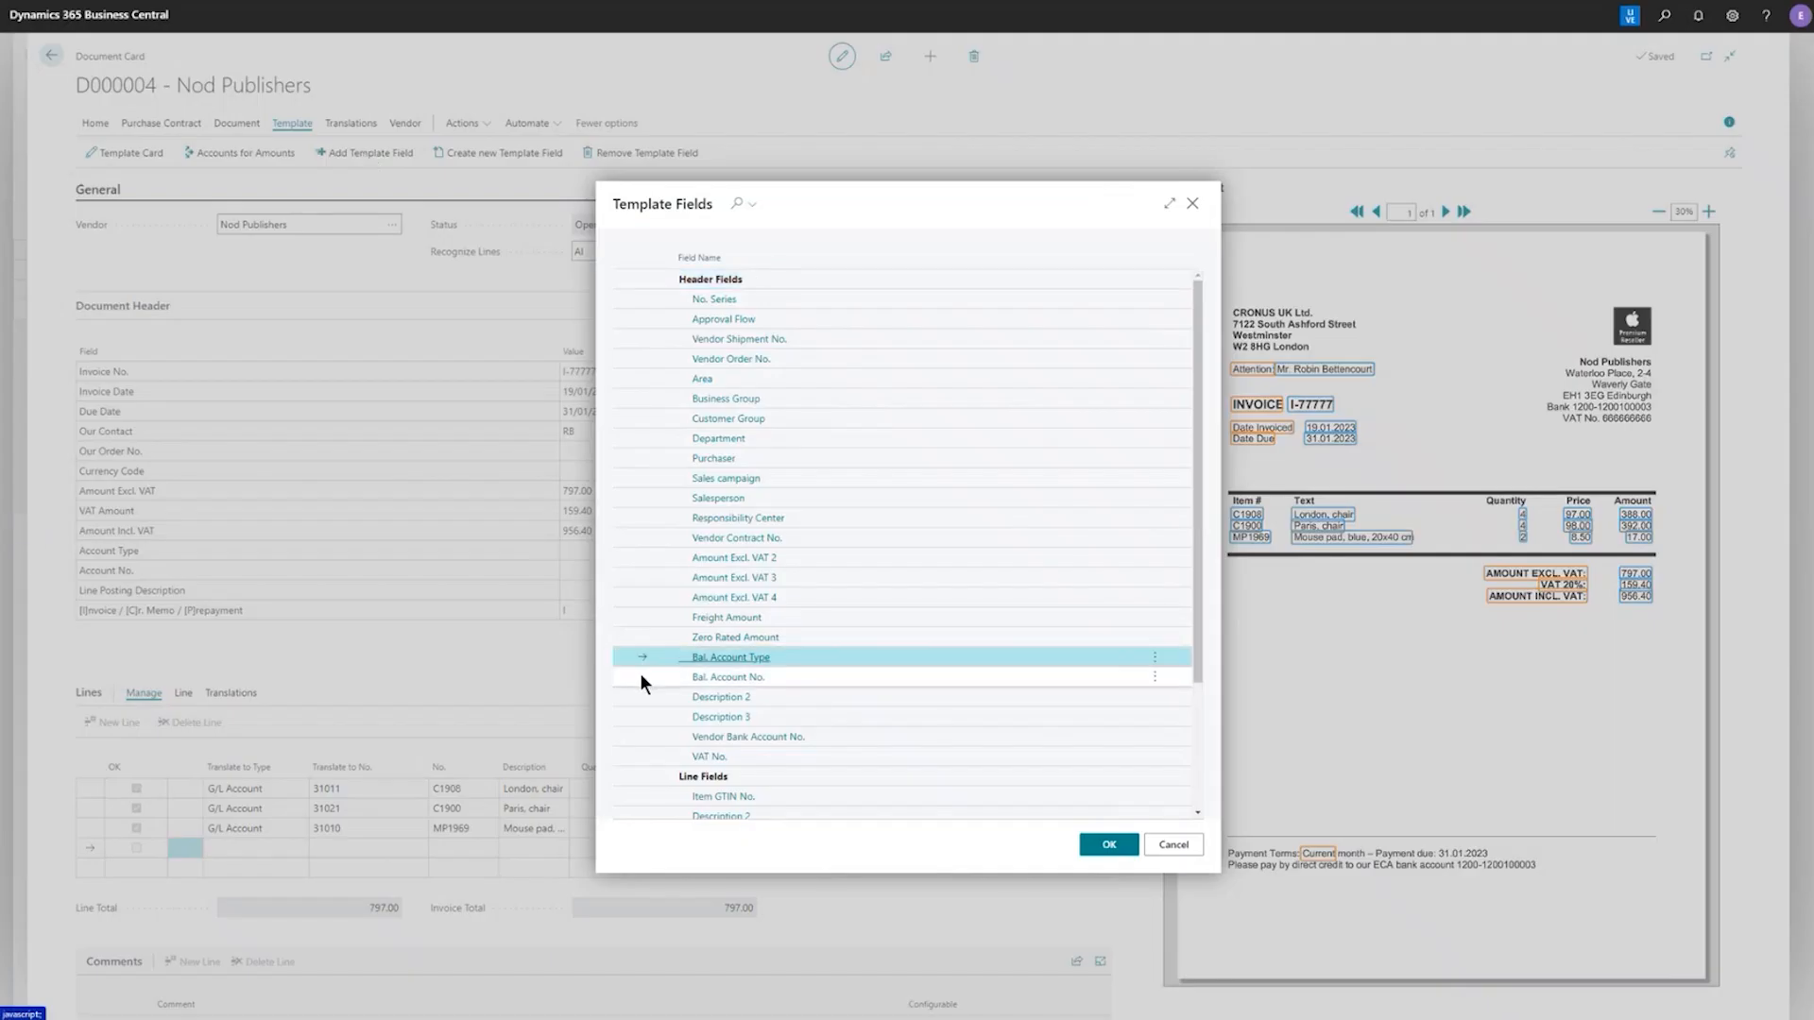
shift+click(640, 676)
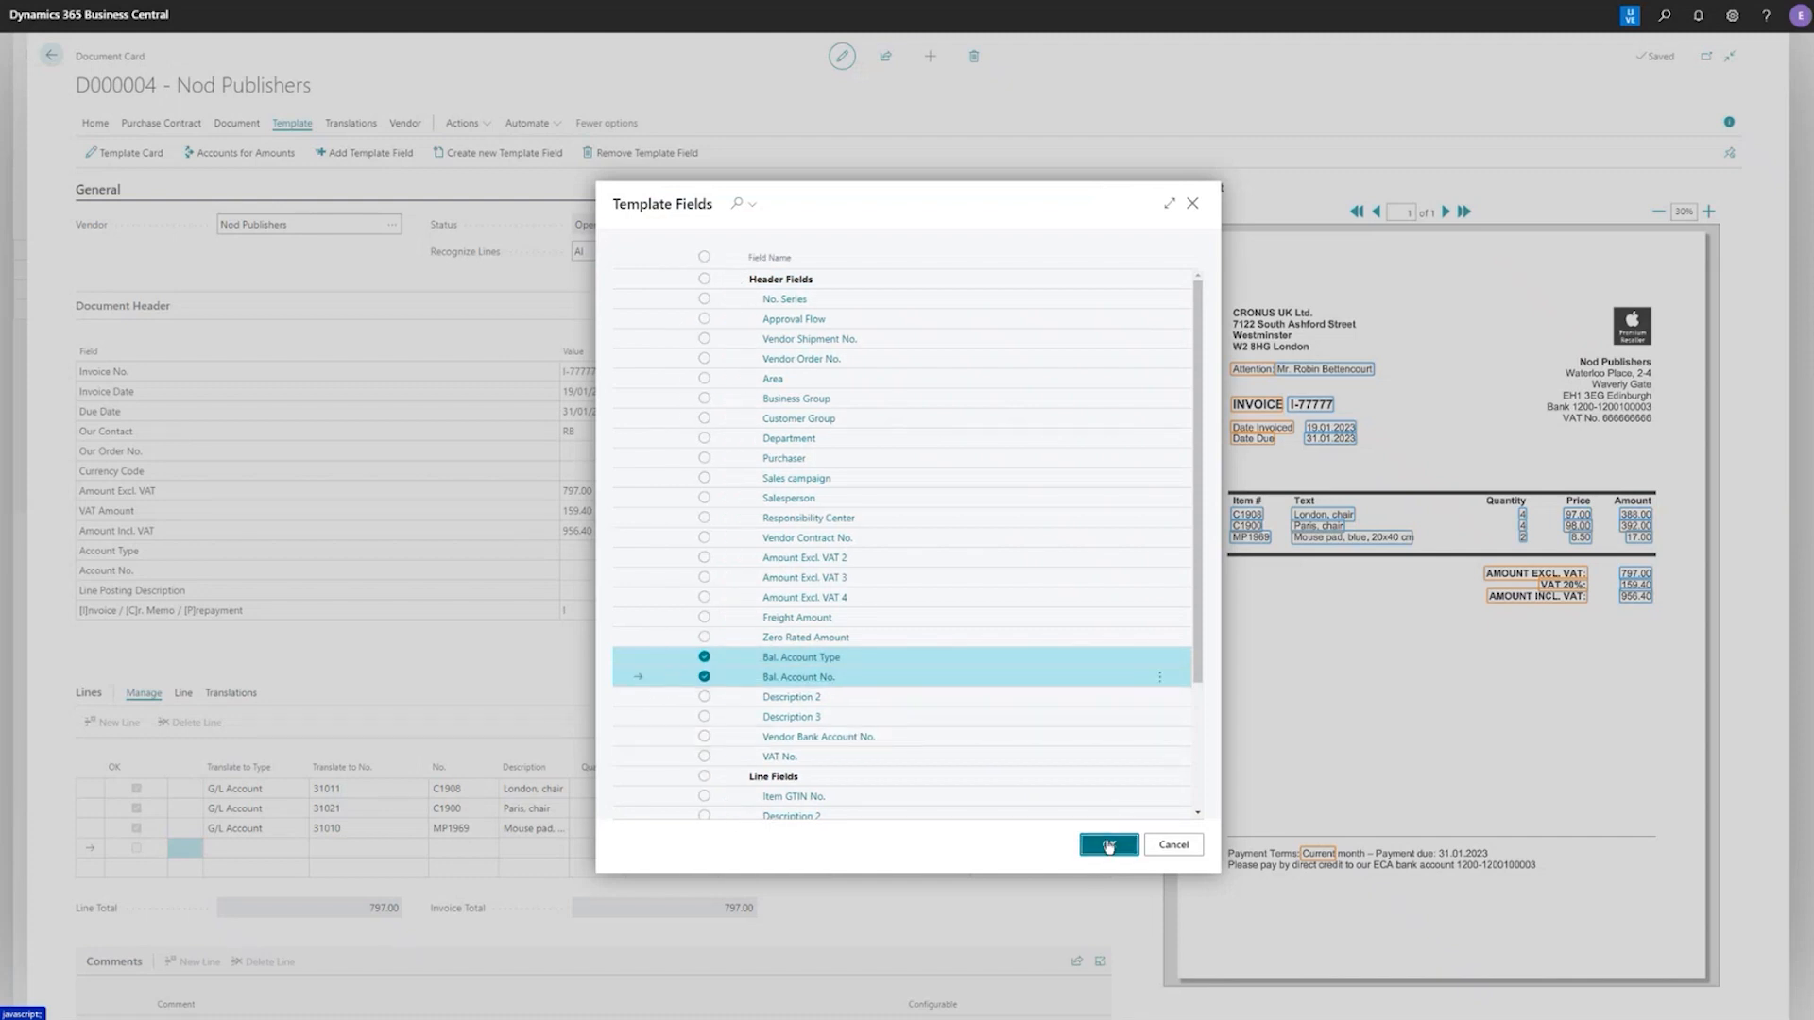
click(1109, 846)
click(582, 552)
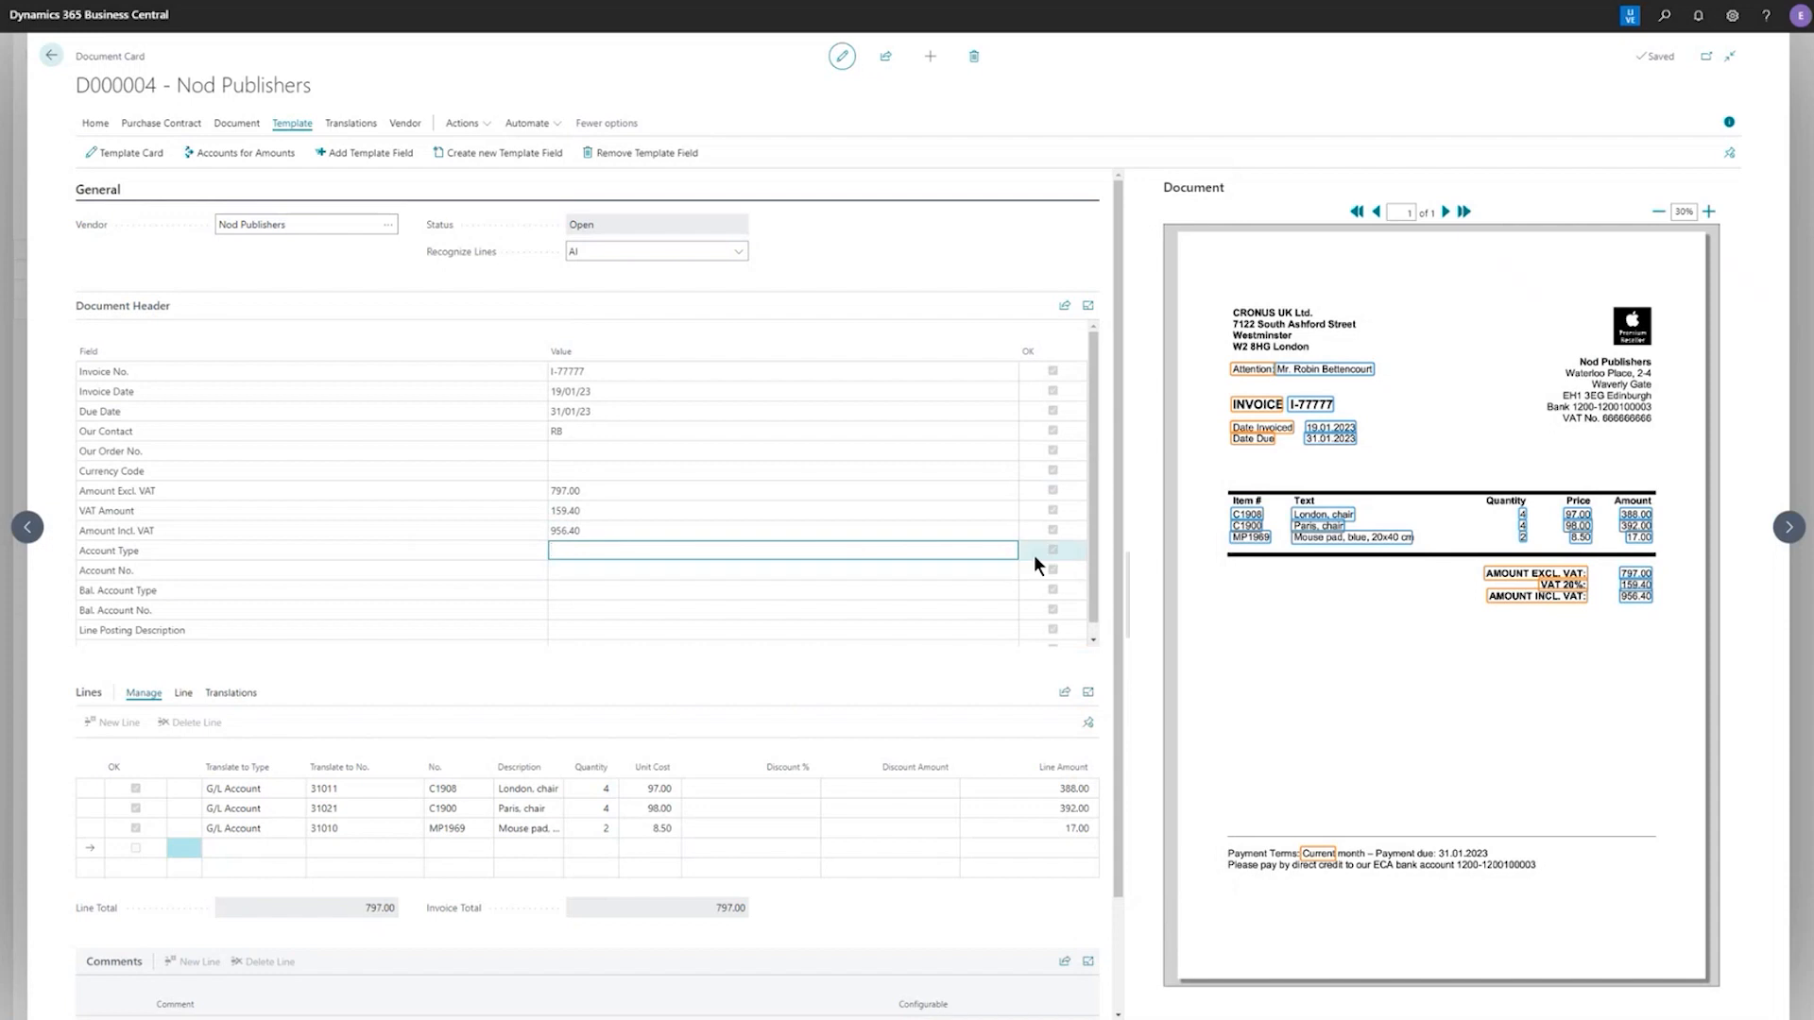
click(1008, 551)
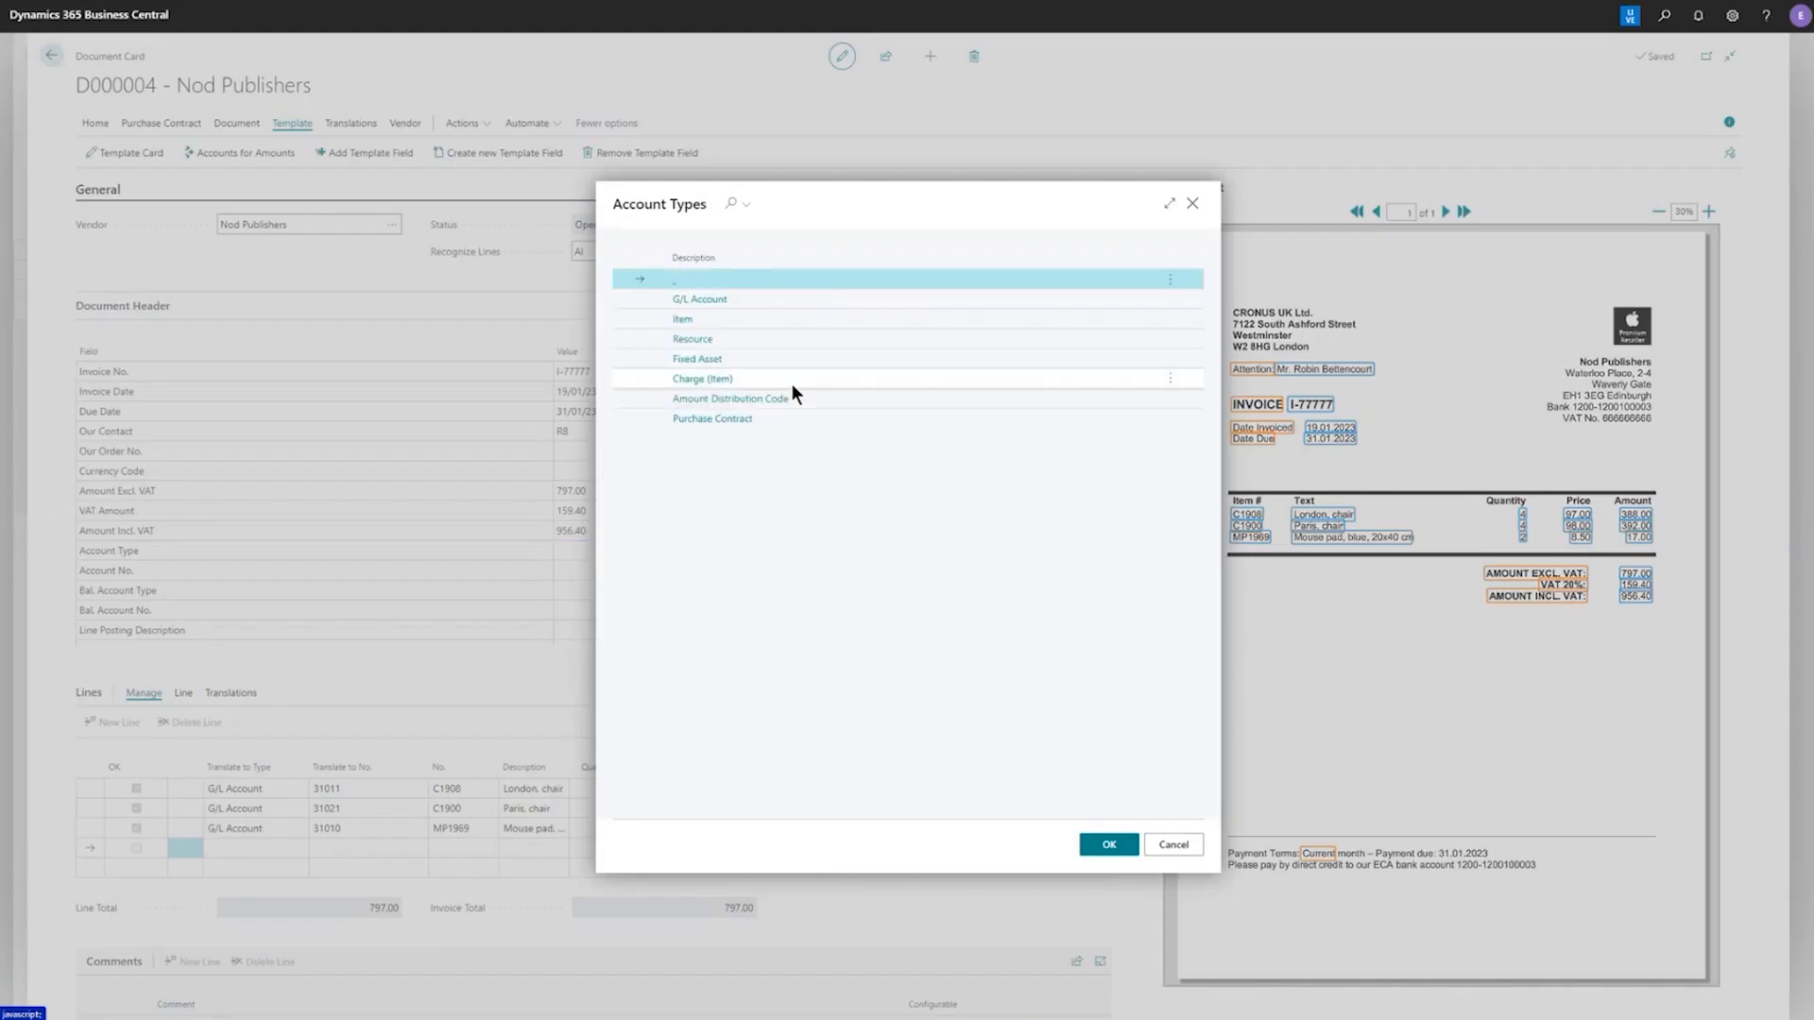
key(Escape)
Set Bal. Account Type to Bank Account and Bal. Account No. to CHECKING in the header of document D000004
click(686, 590)
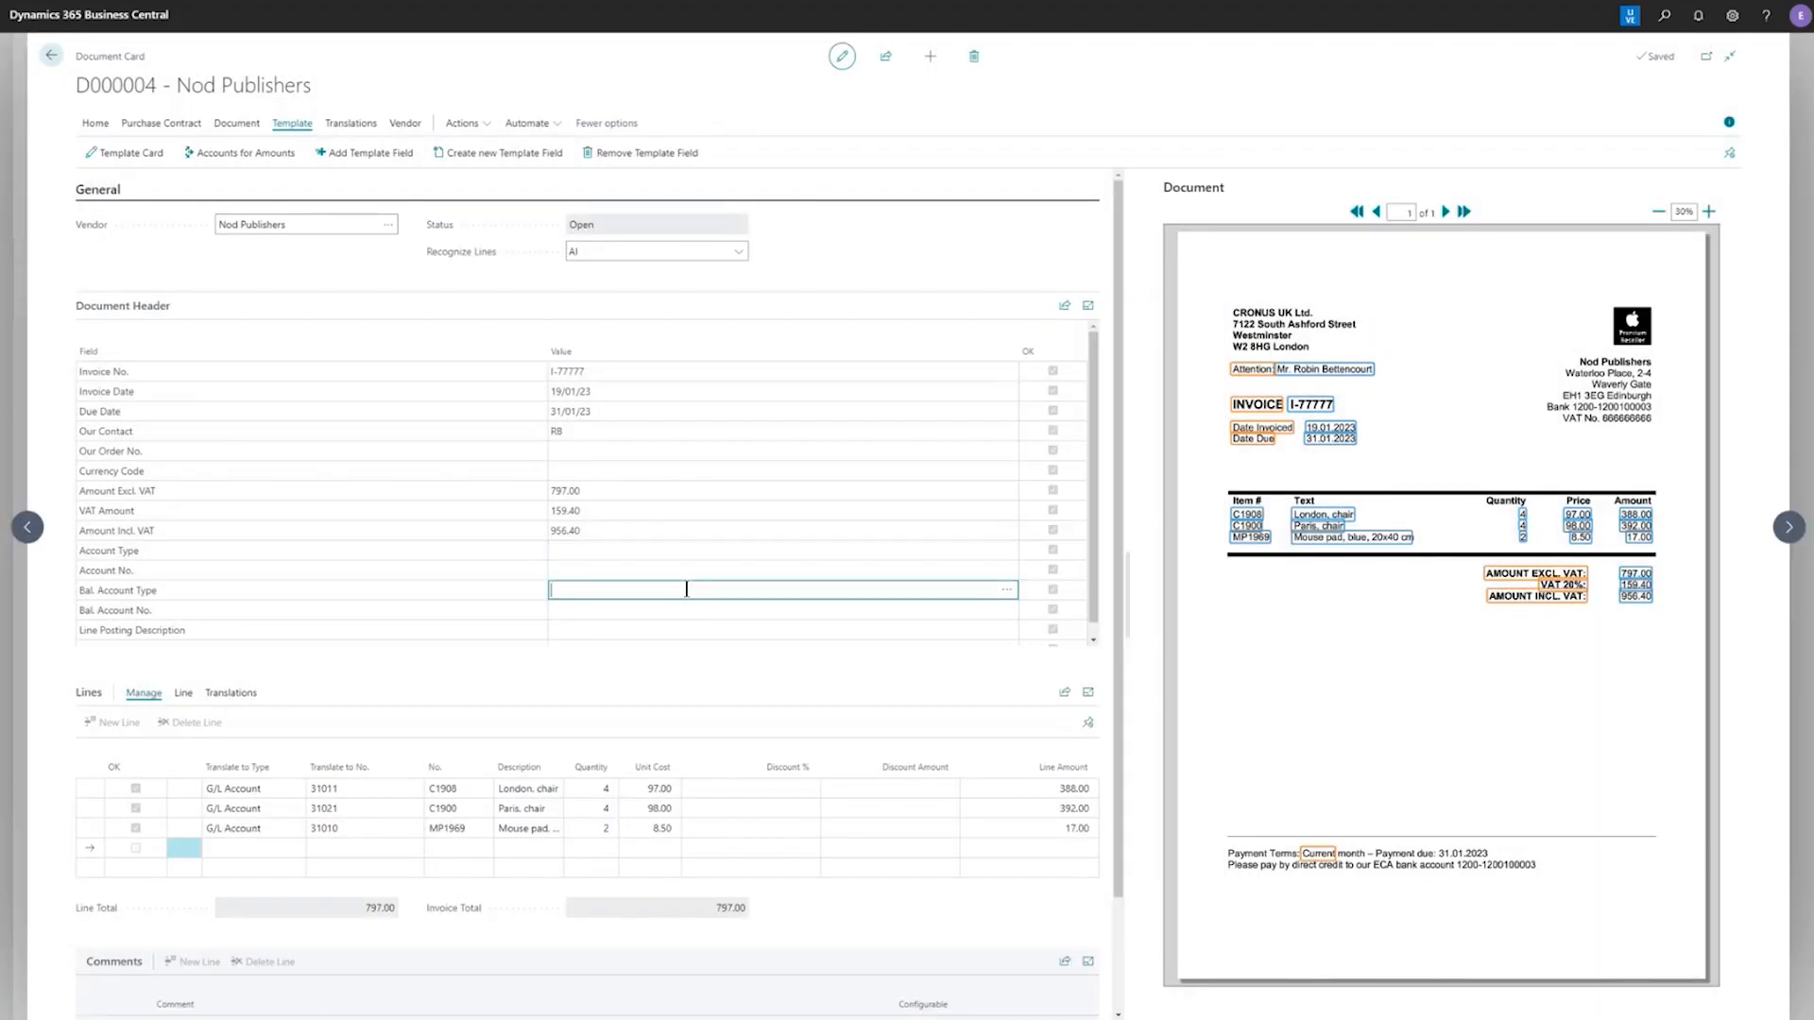
click(1005, 591)
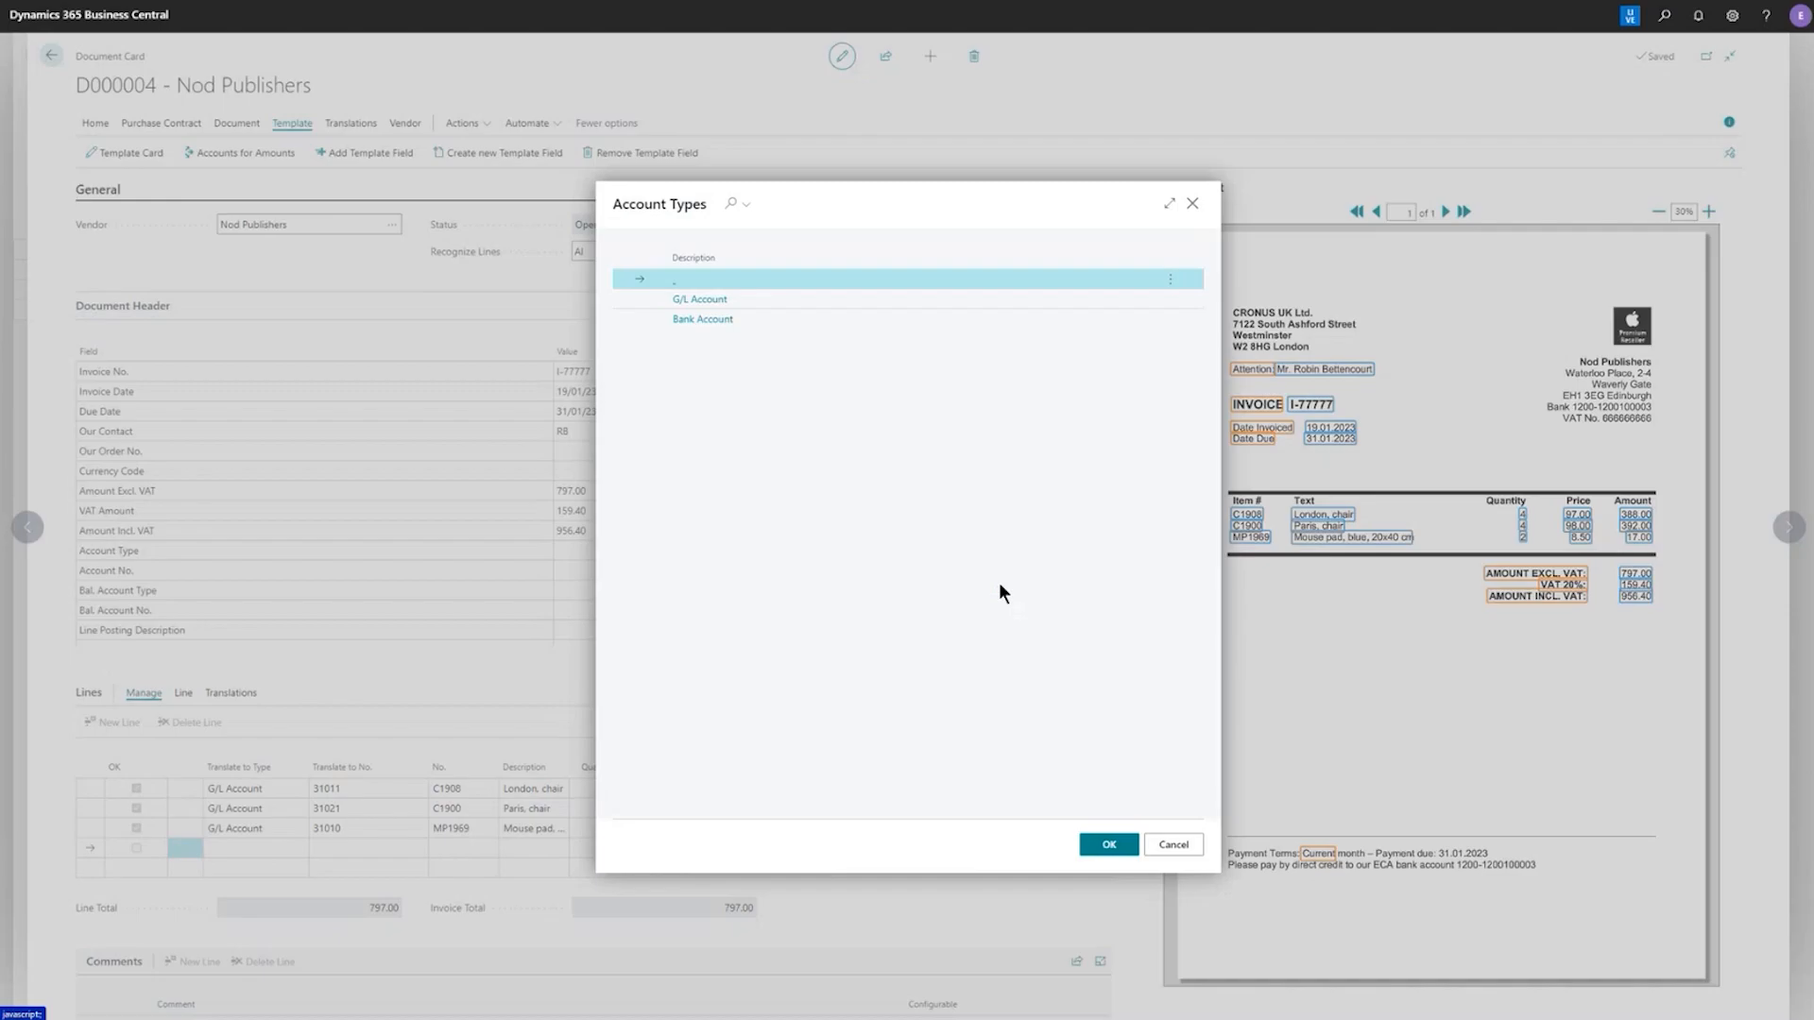
click(726, 321)
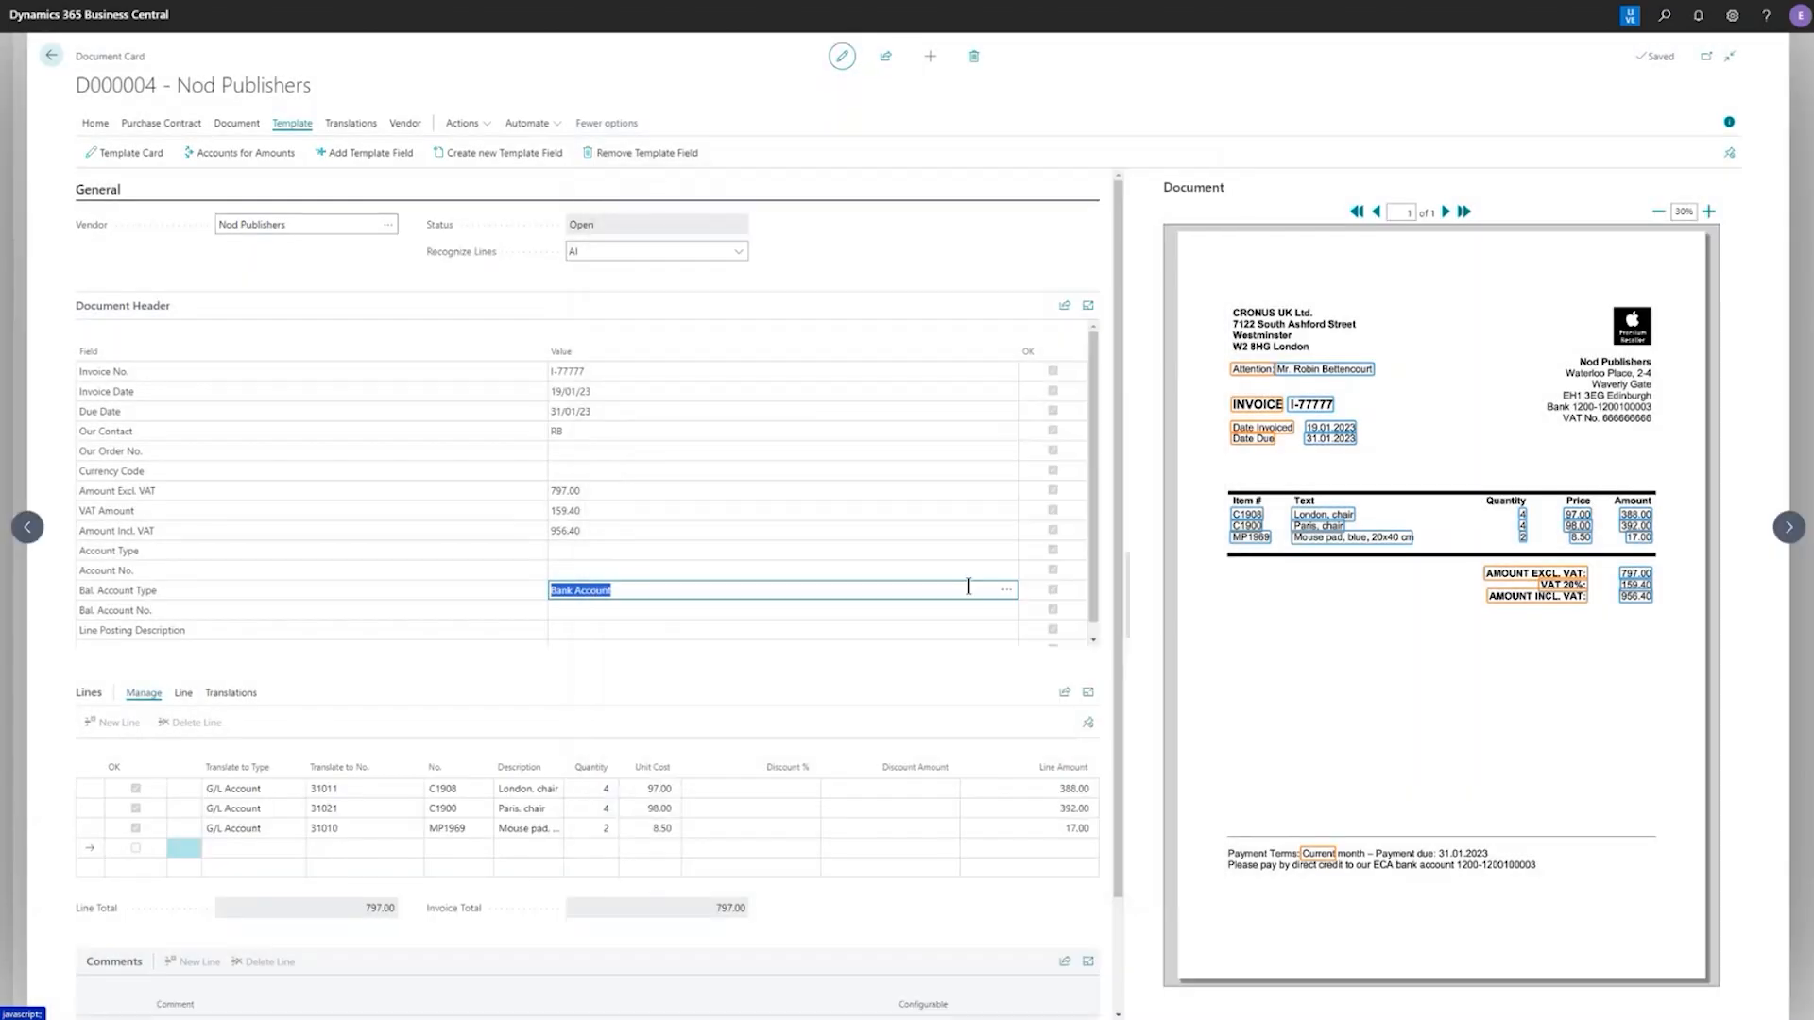
click(1014, 618)
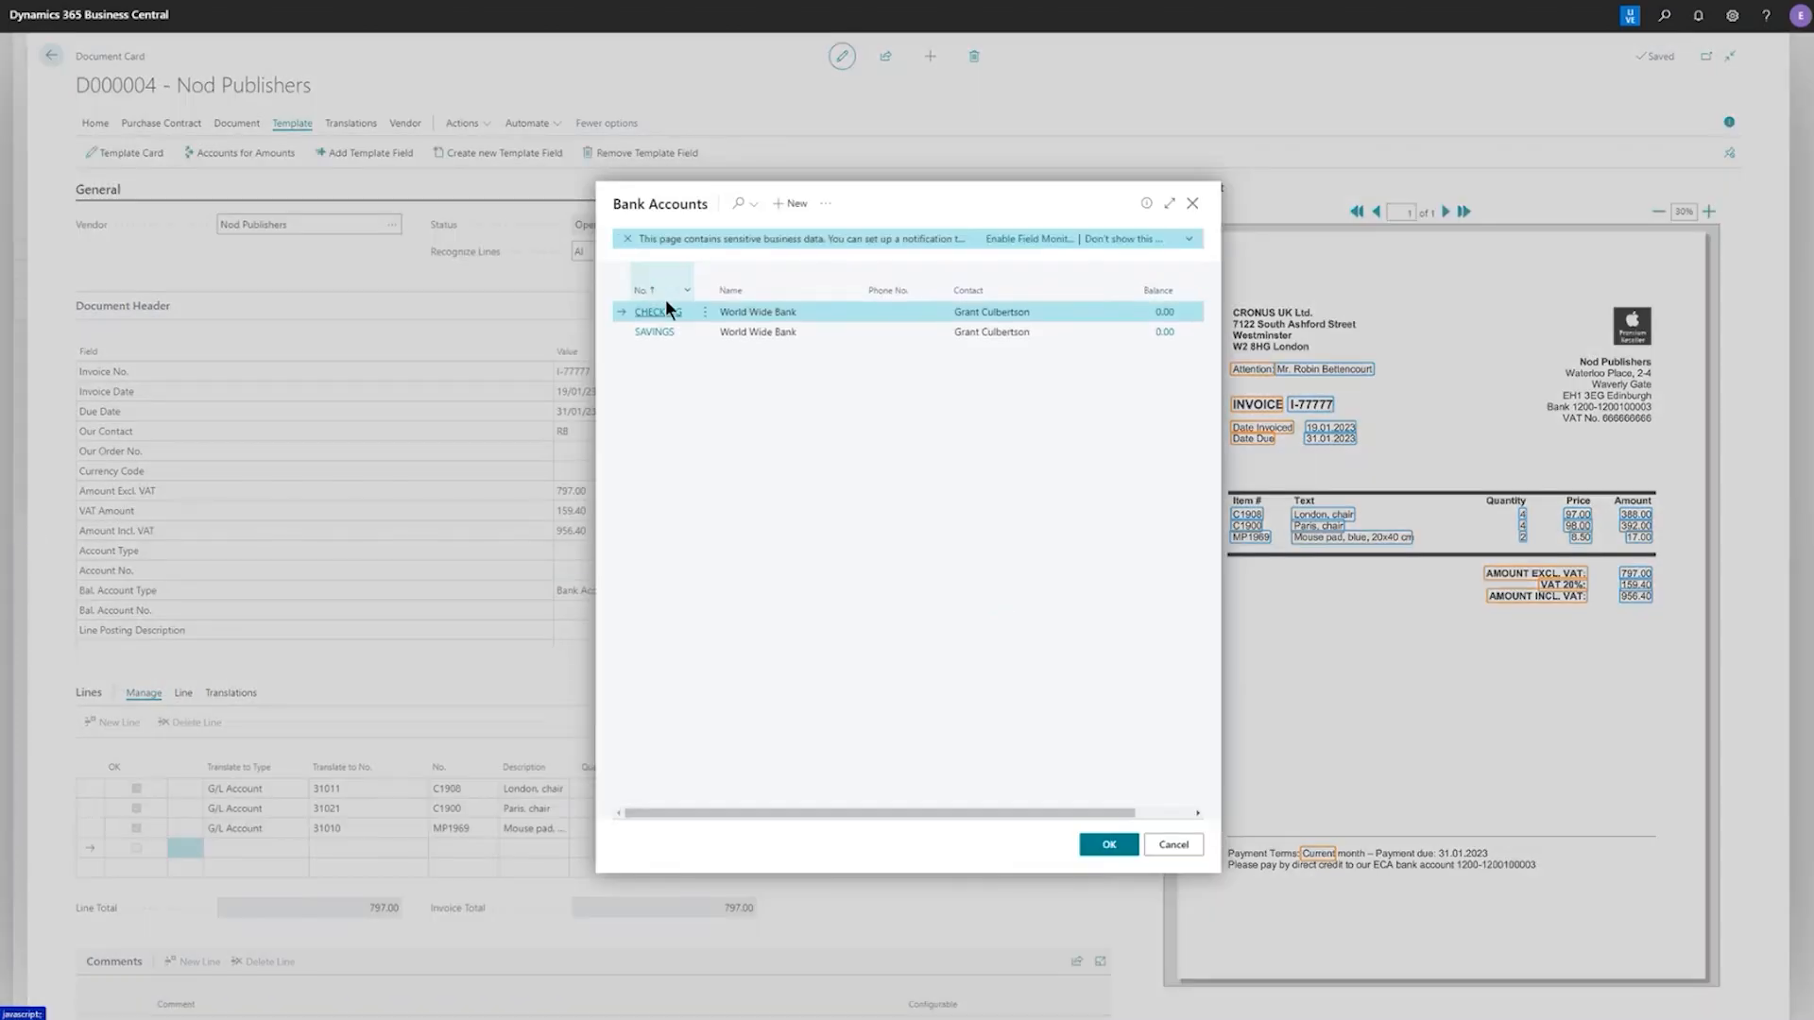
click(668, 319)
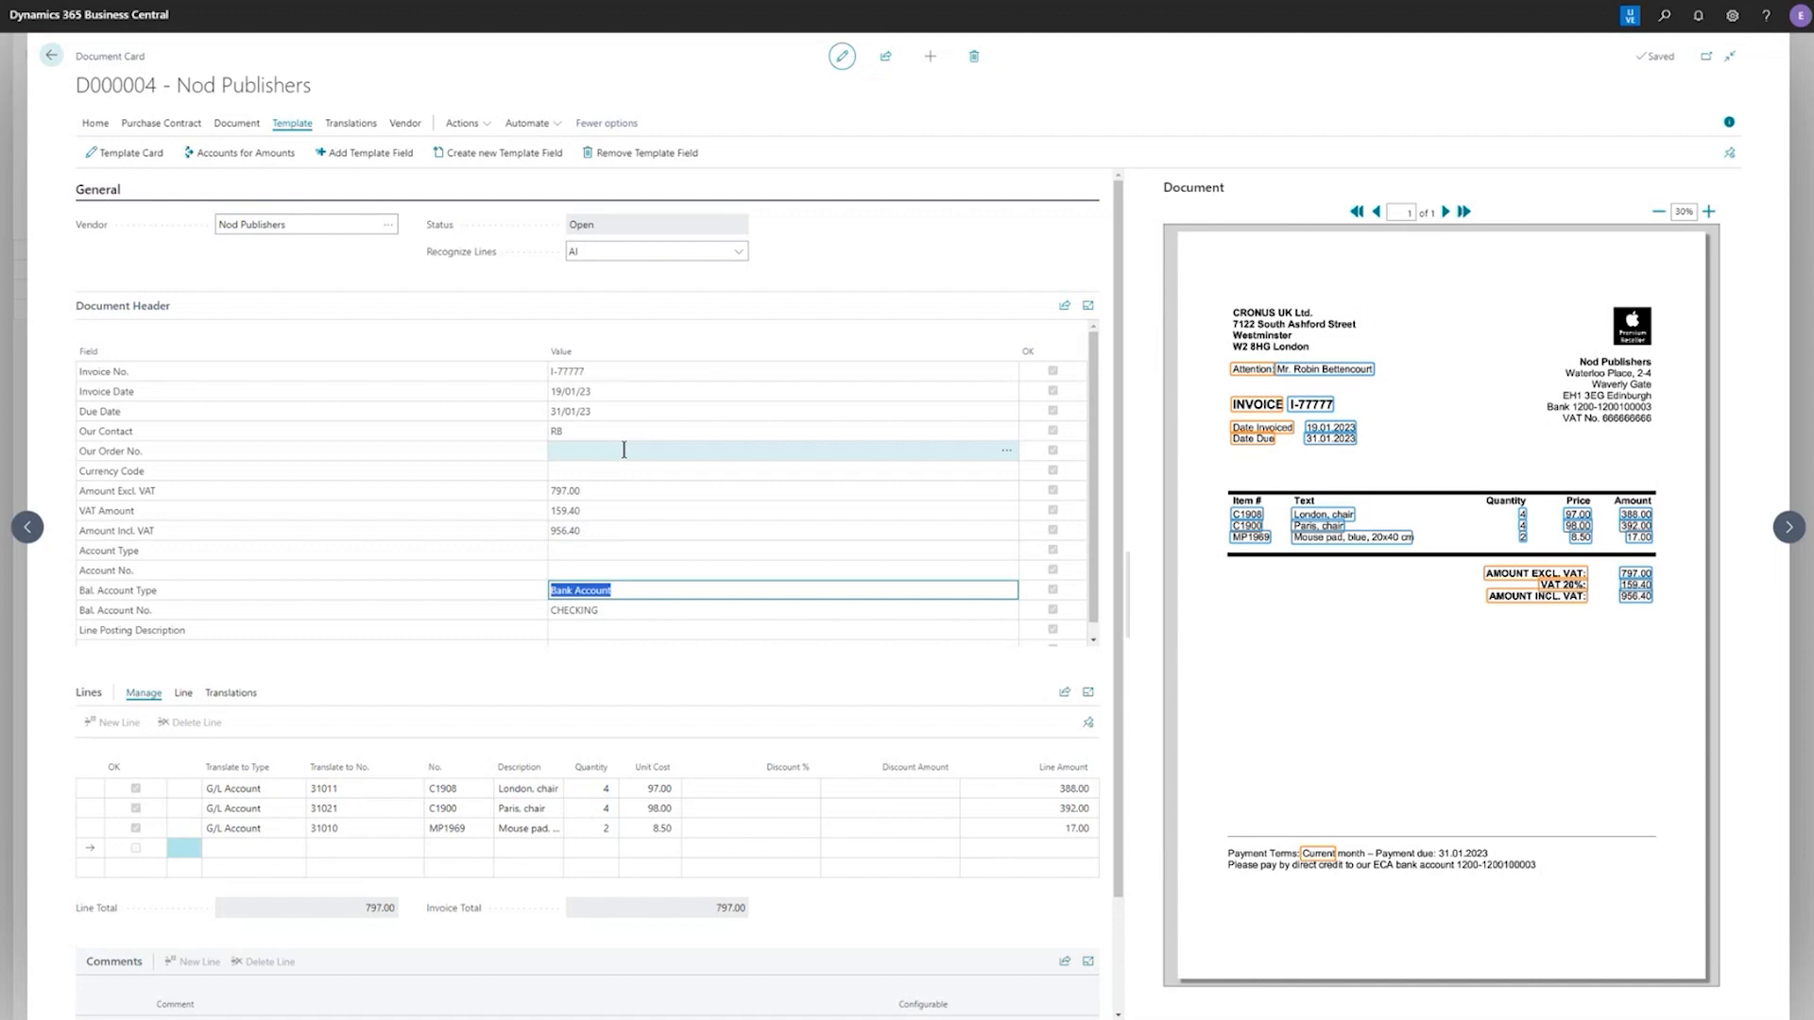
Register document D000004 and review its bank and G/L account lines in the purchase journal
click(95, 123)
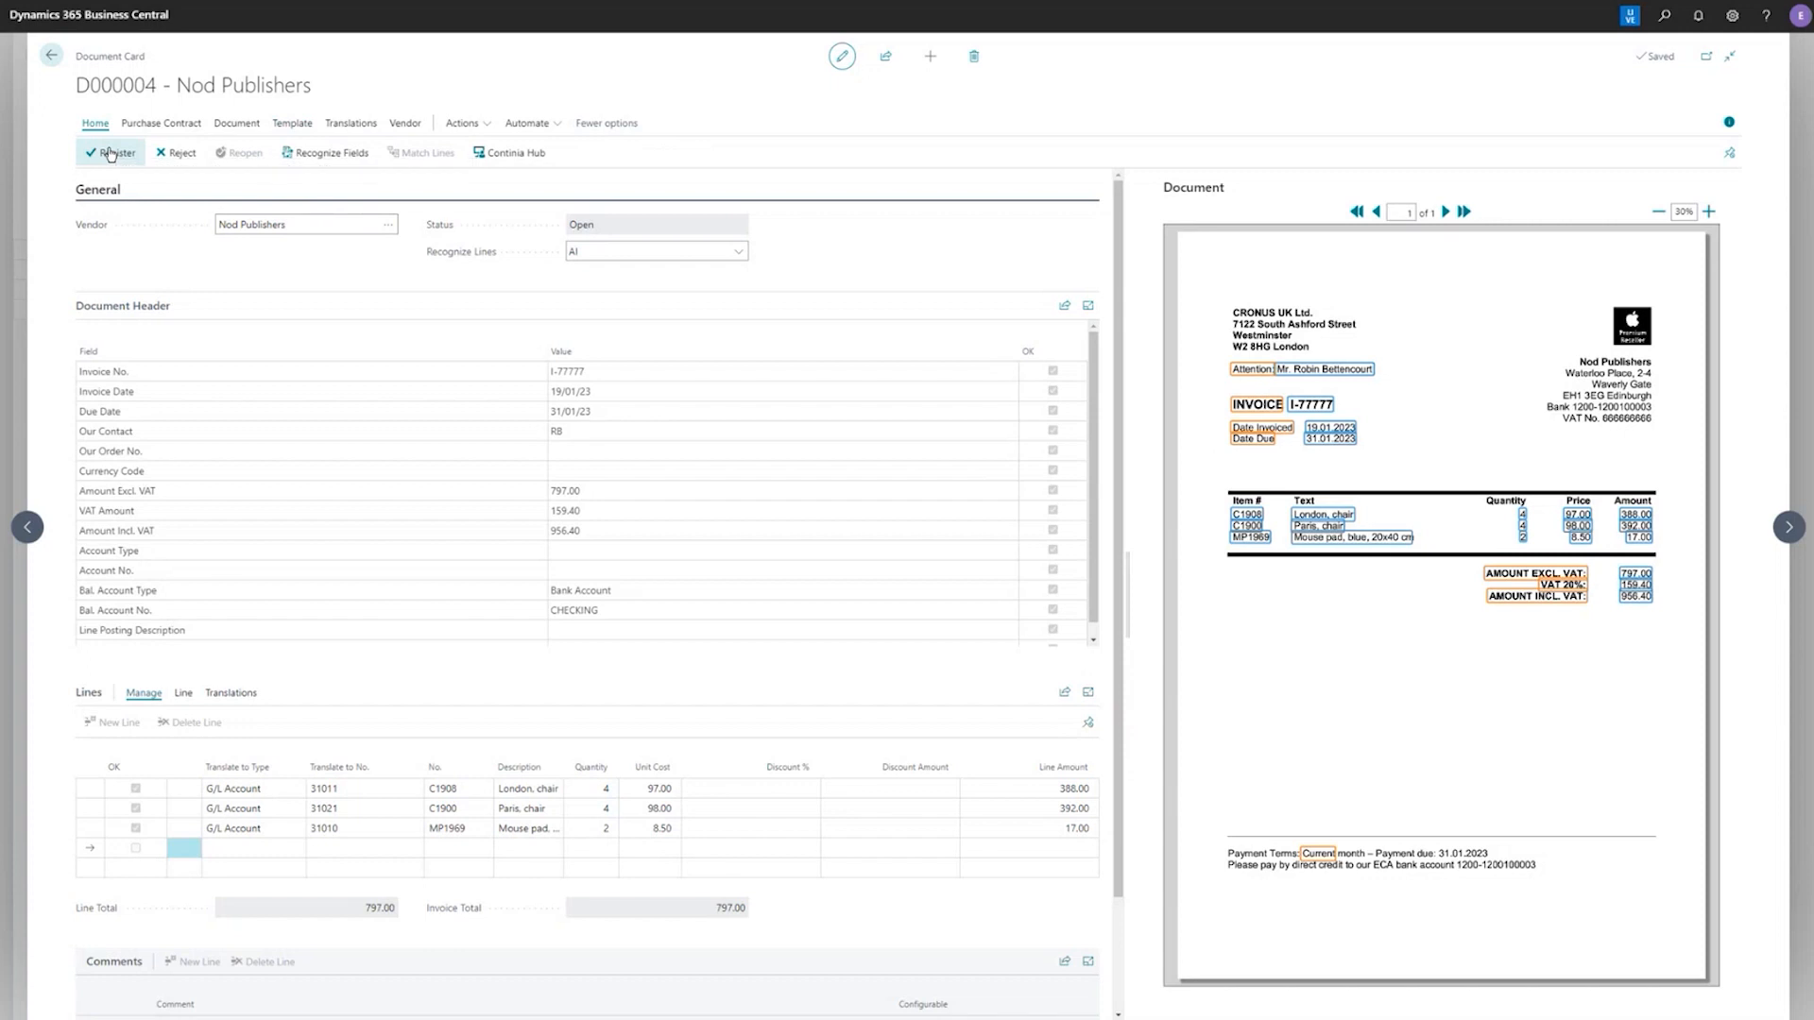
click(110, 154)
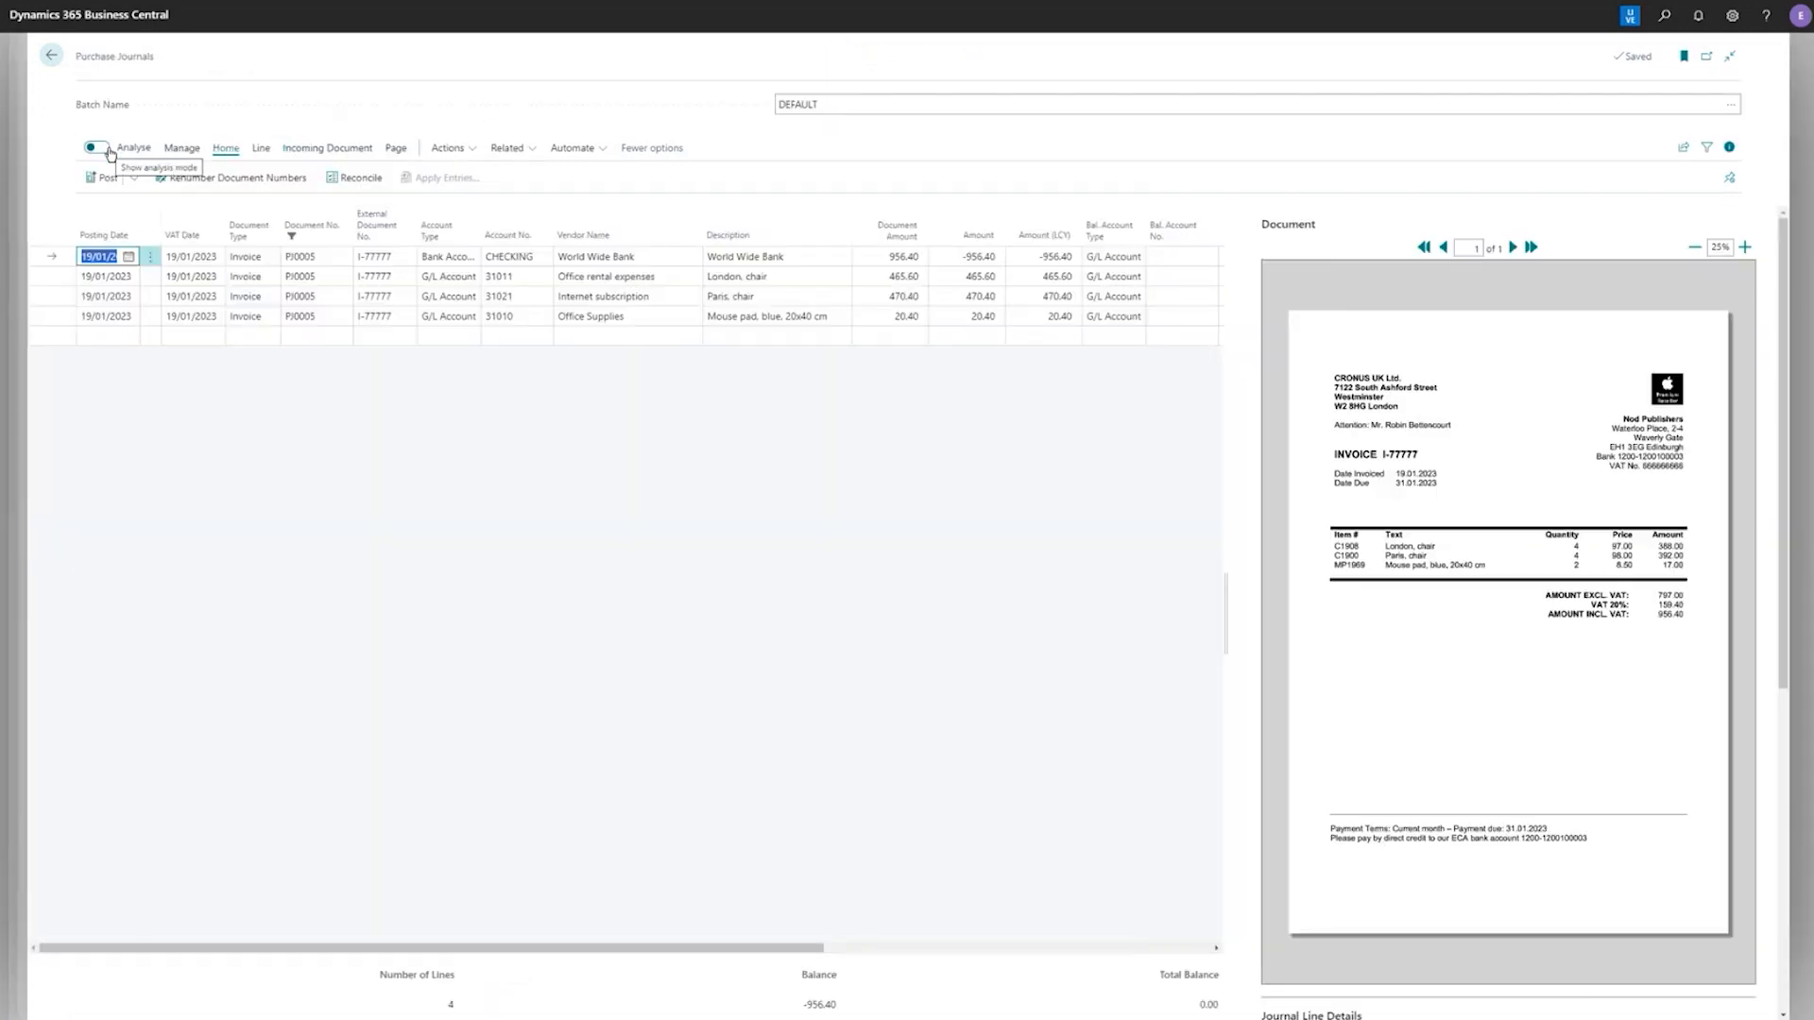
click(605, 297)
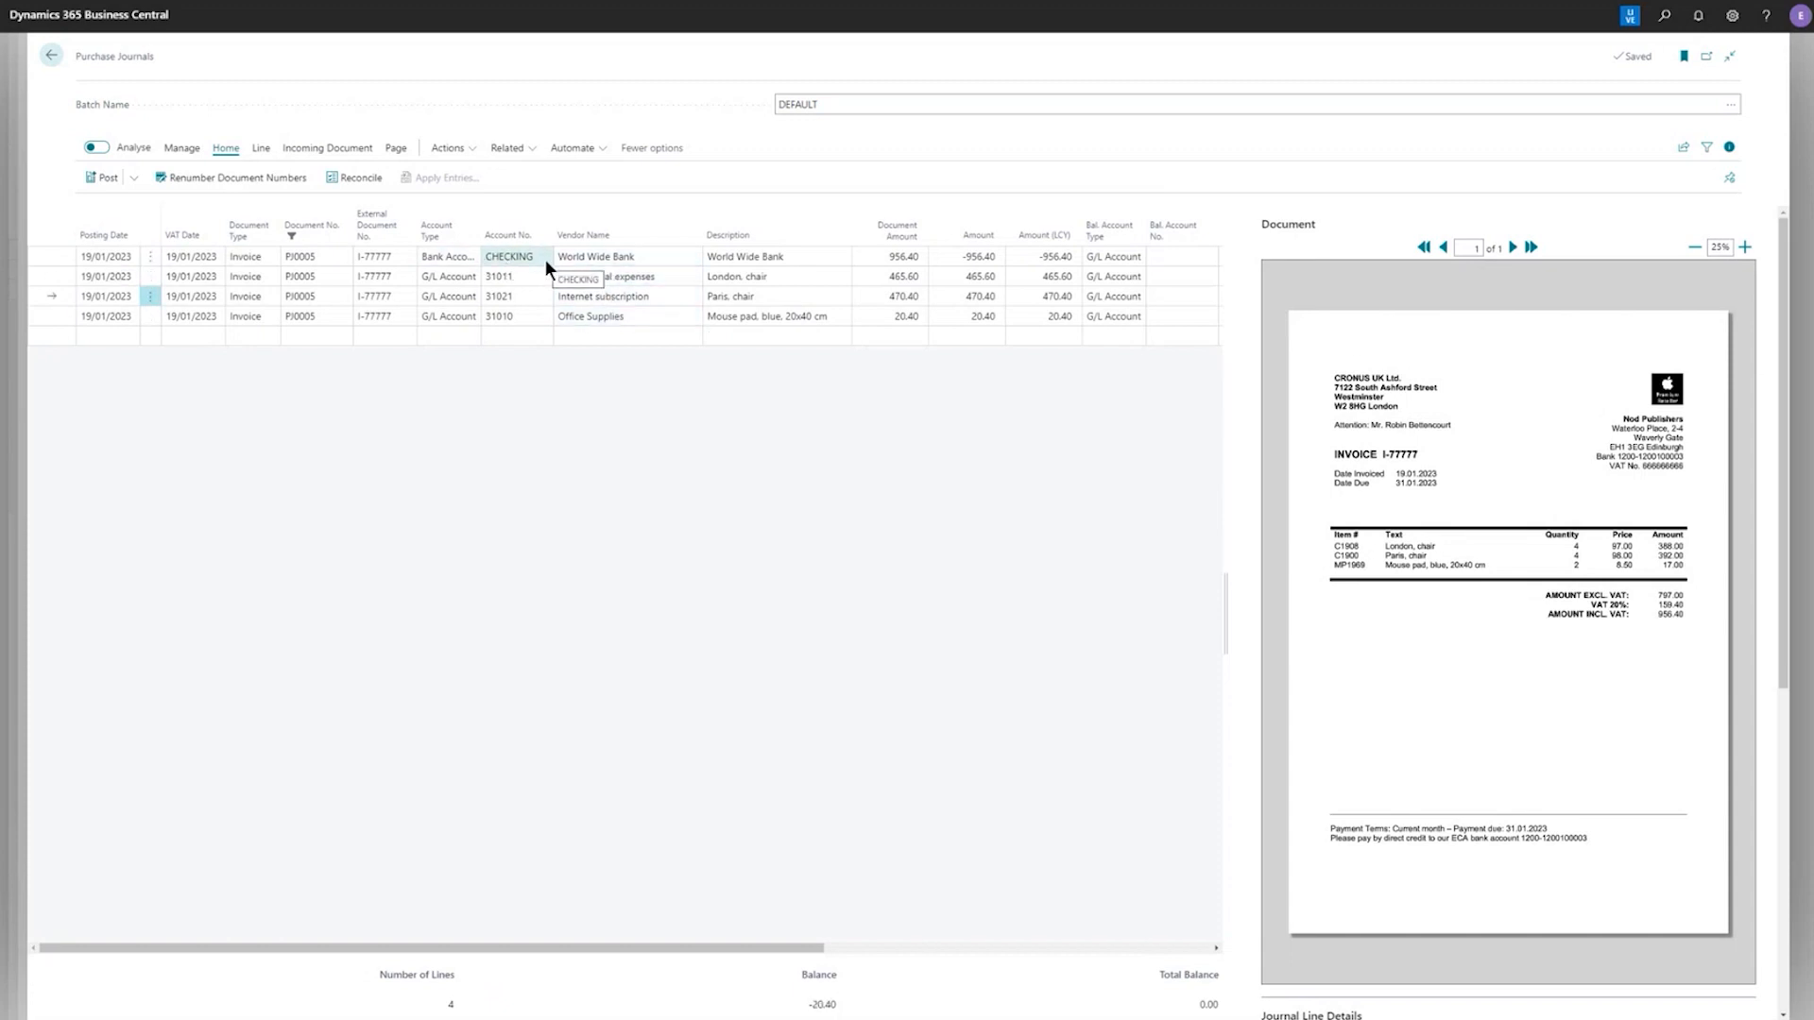
click(258, 148)
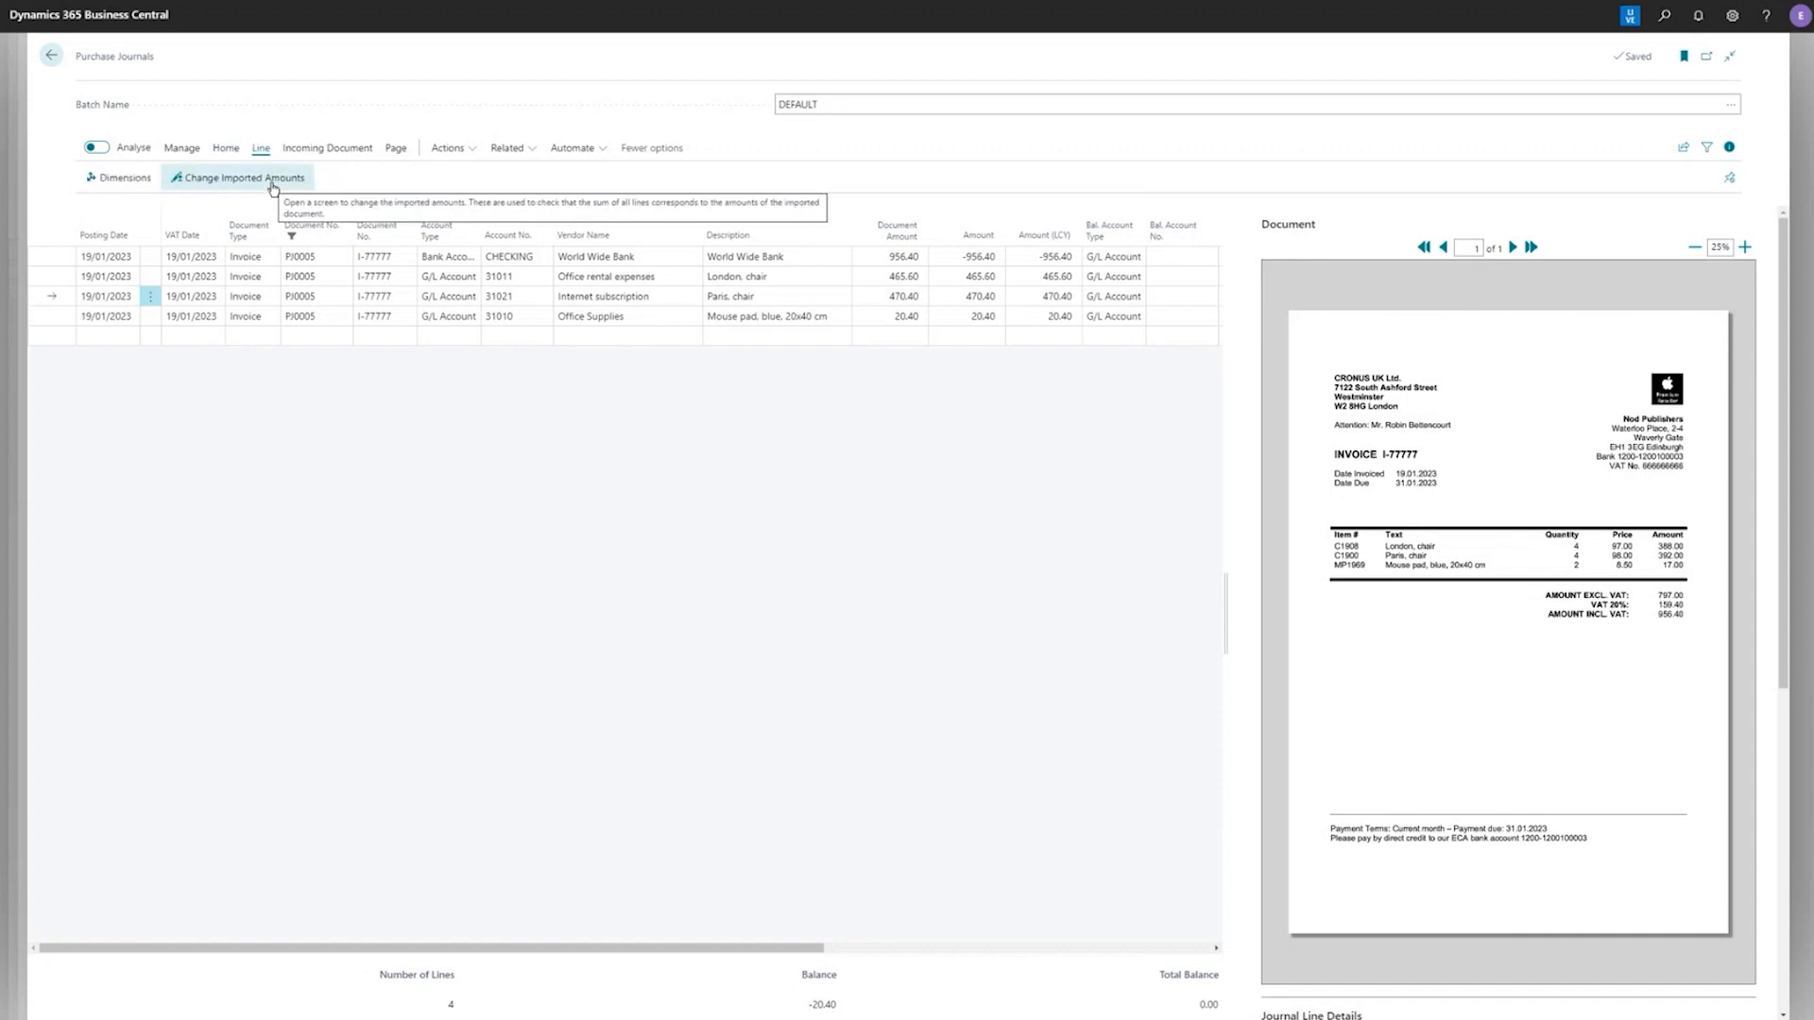
click(398, 154)
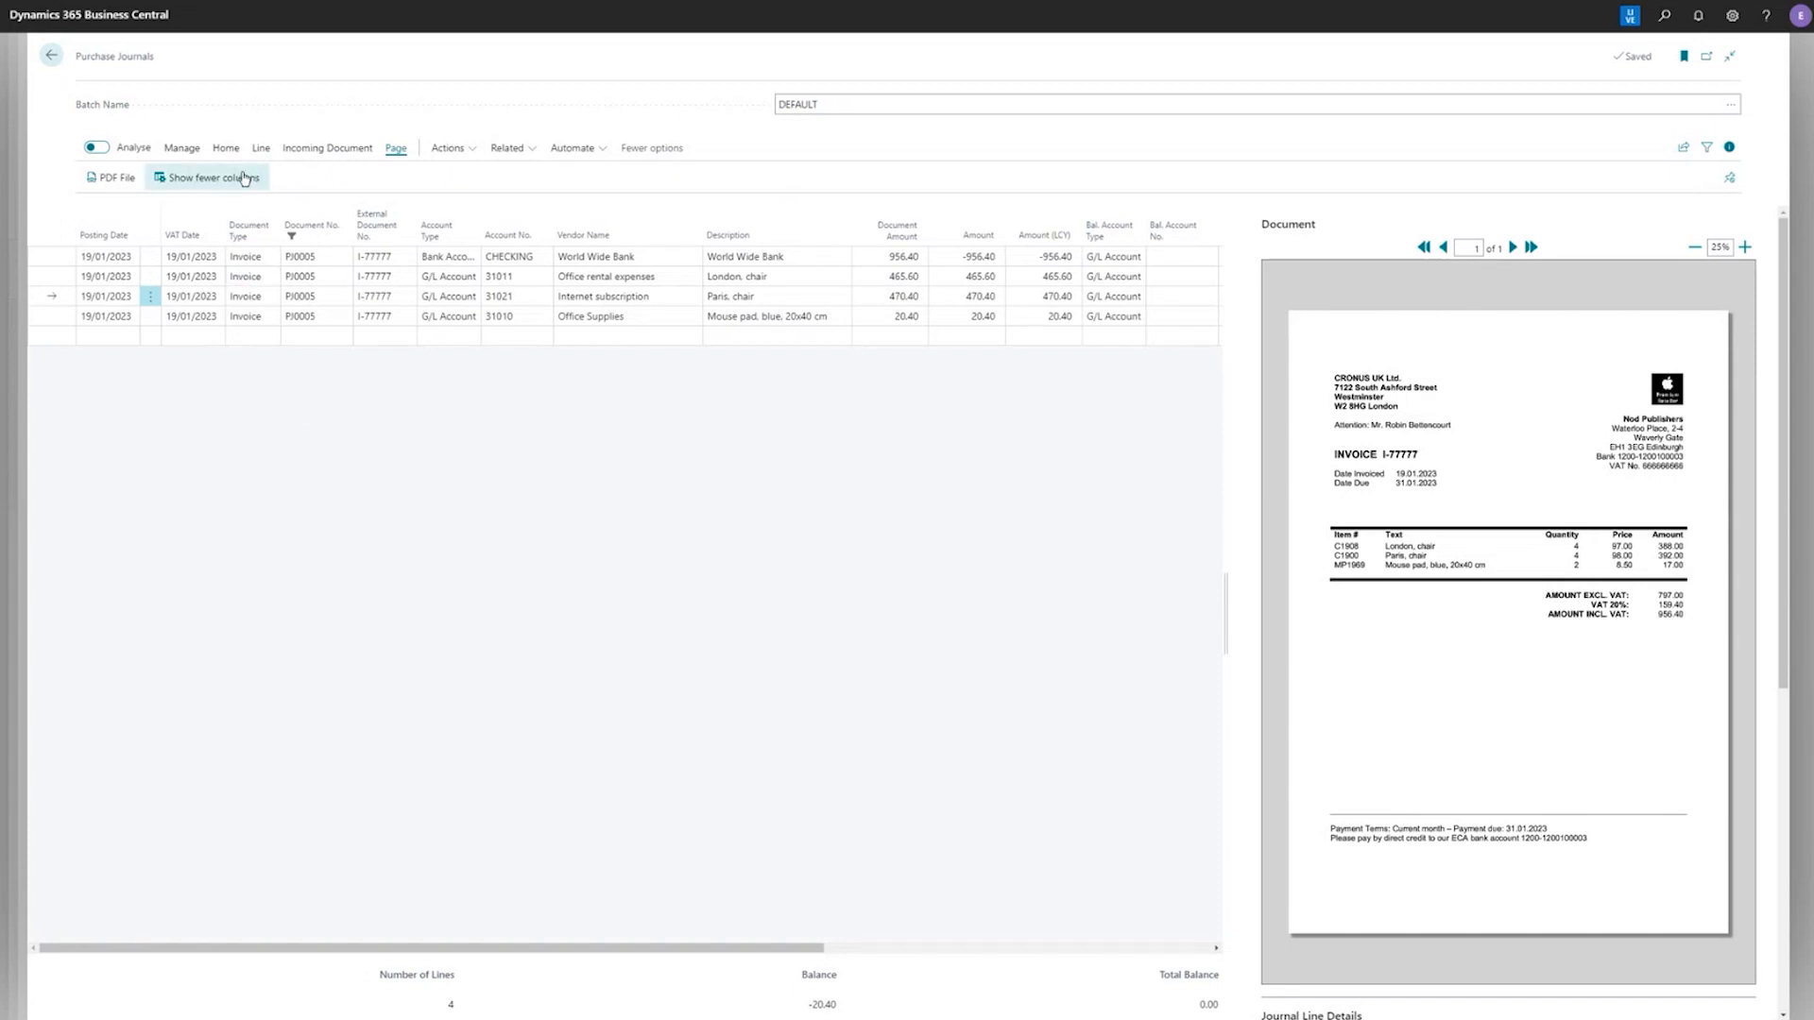
Post the purchase journal lines of invoice I-77777
click(212, 149)
click(102, 177)
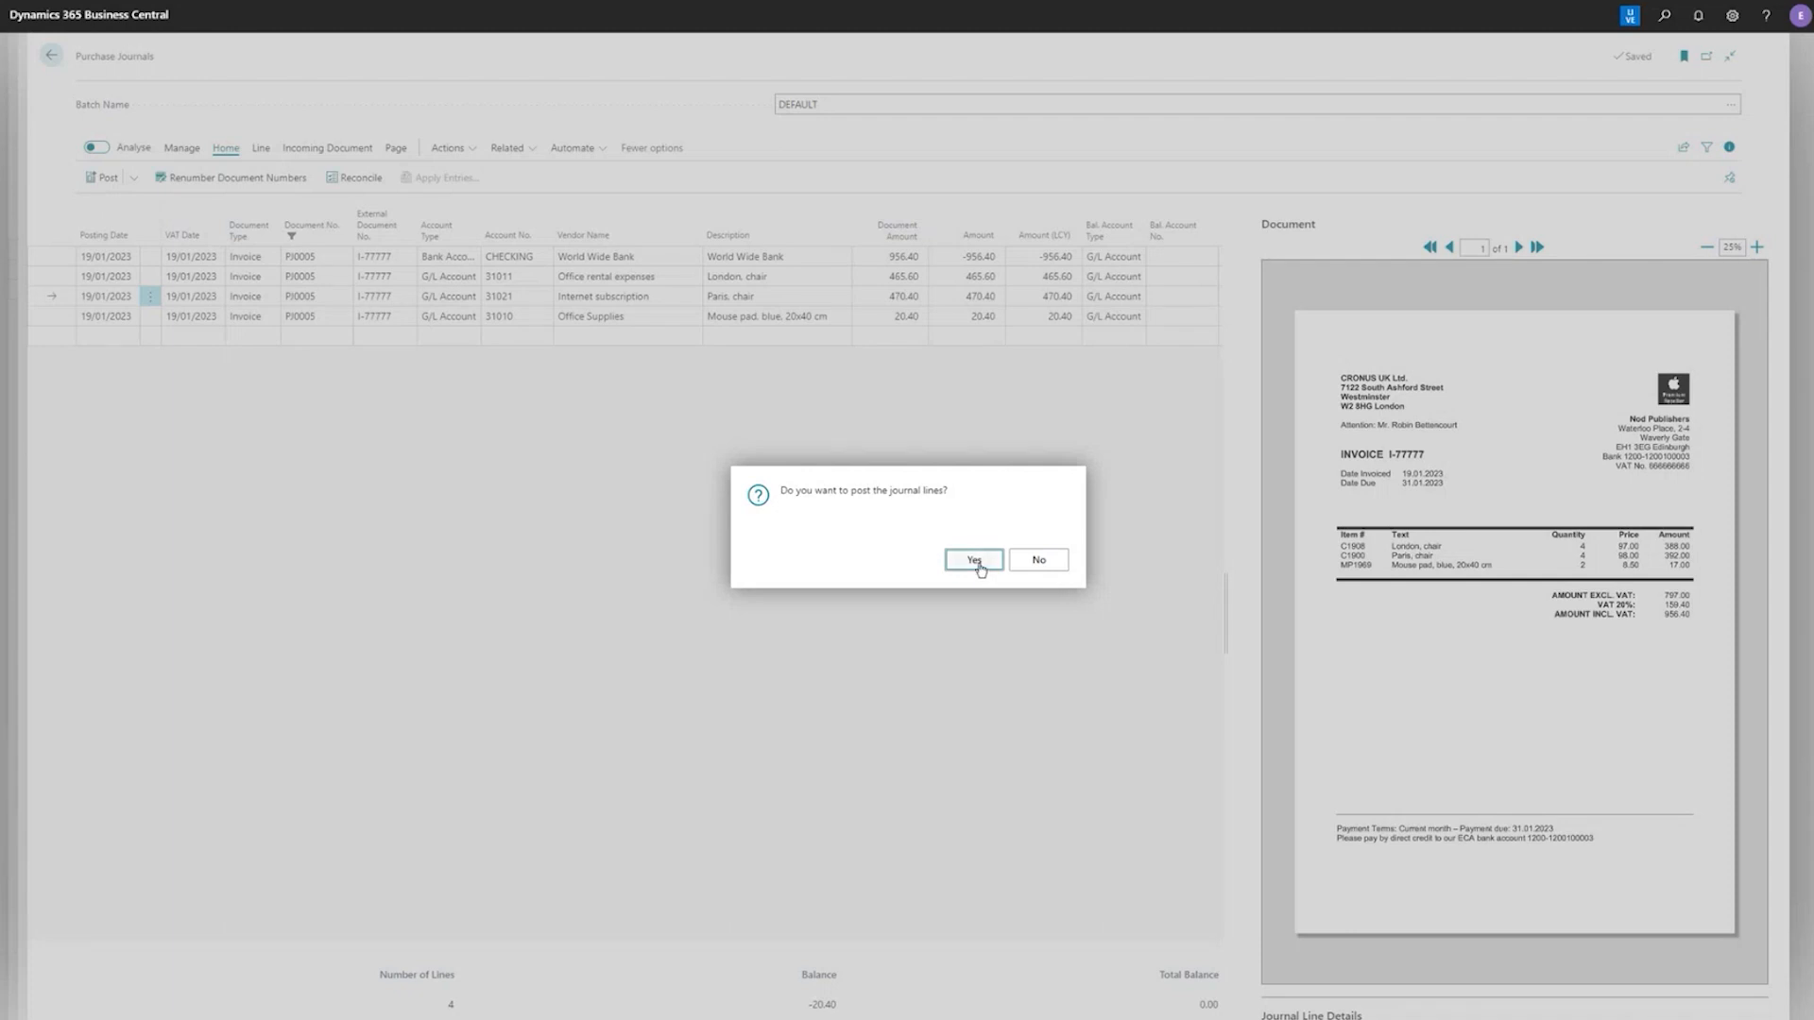
click(974, 561)
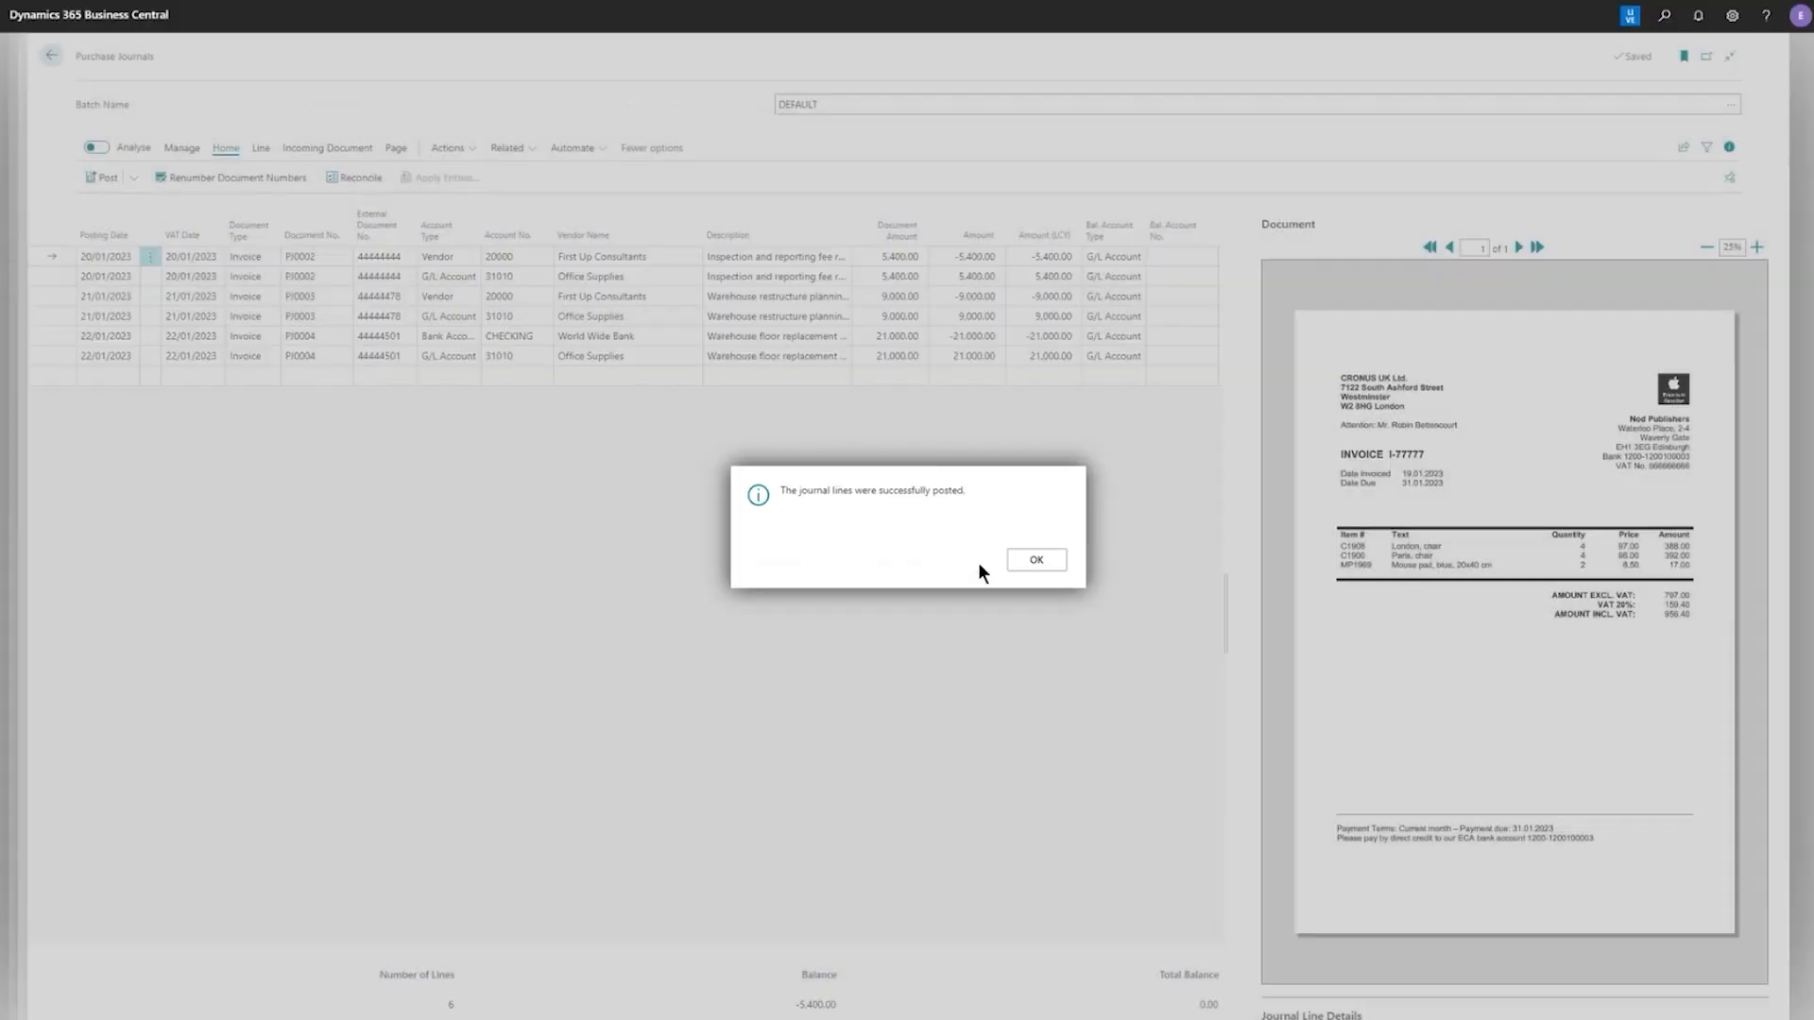
click(1043, 562)
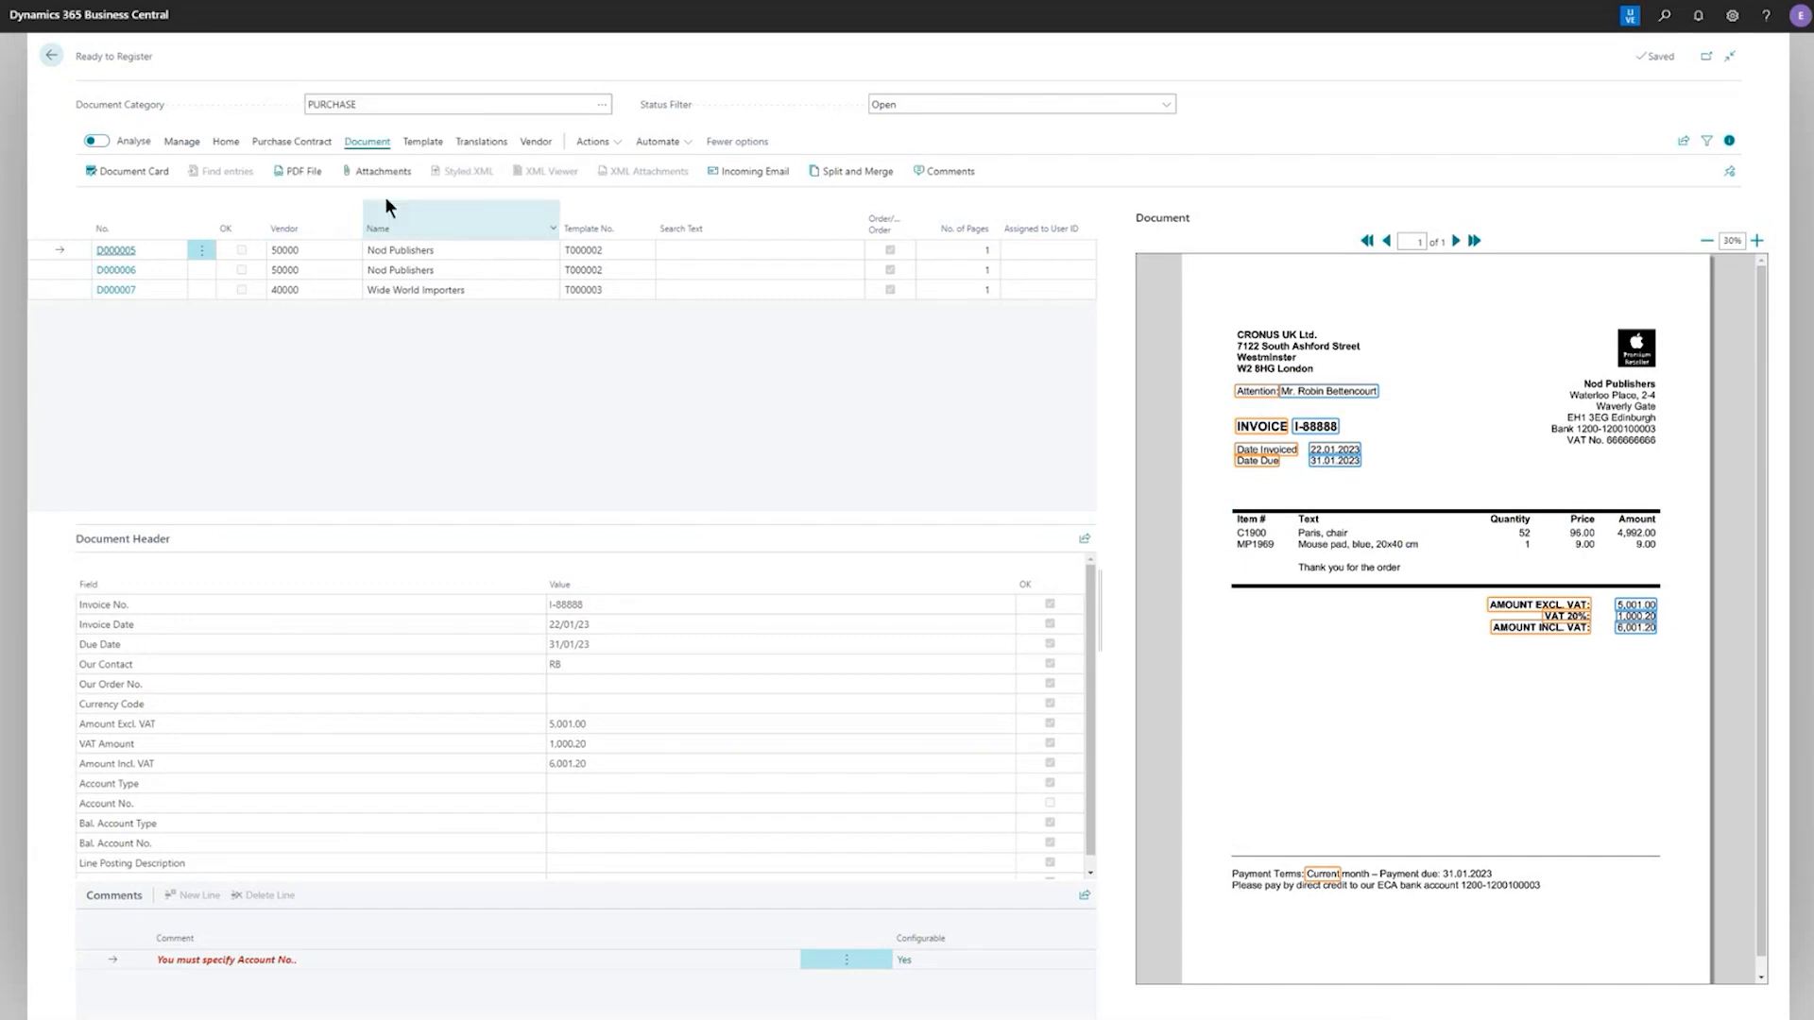
Set Invoice Reg. Step 2 to Post on the Nod Publishers template card T000002
click(421, 149)
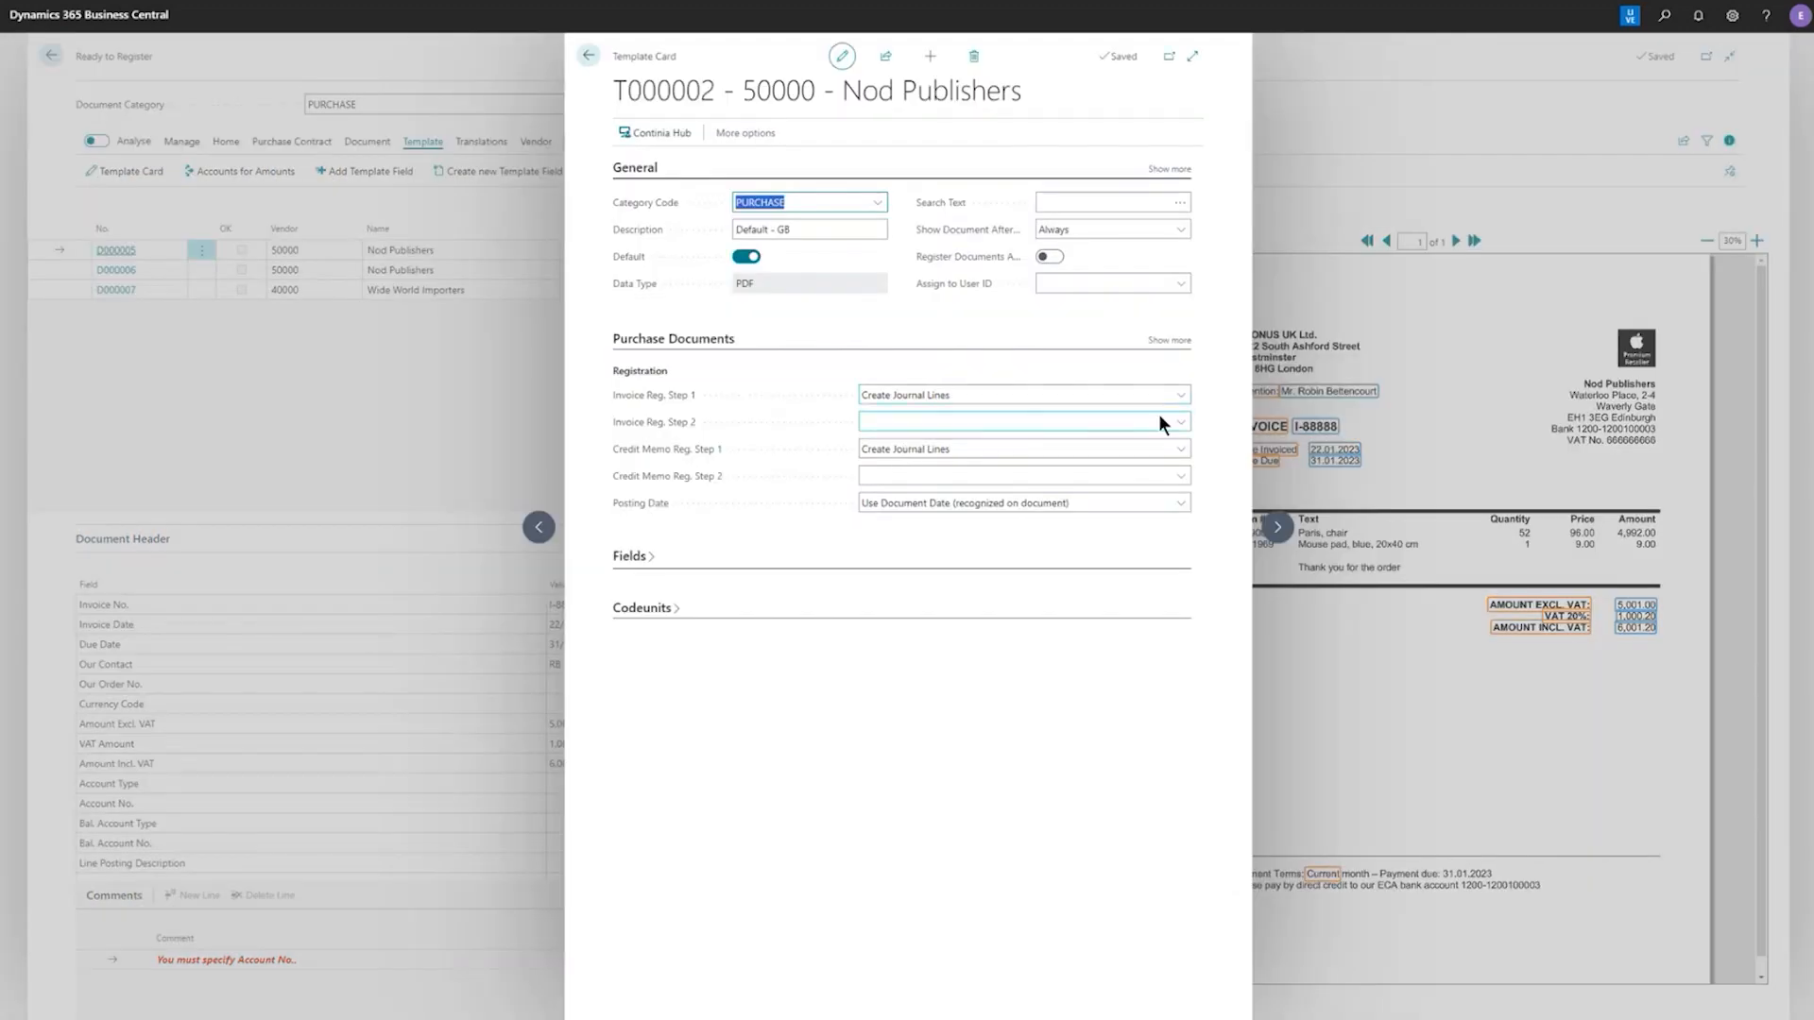
click(1181, 421)
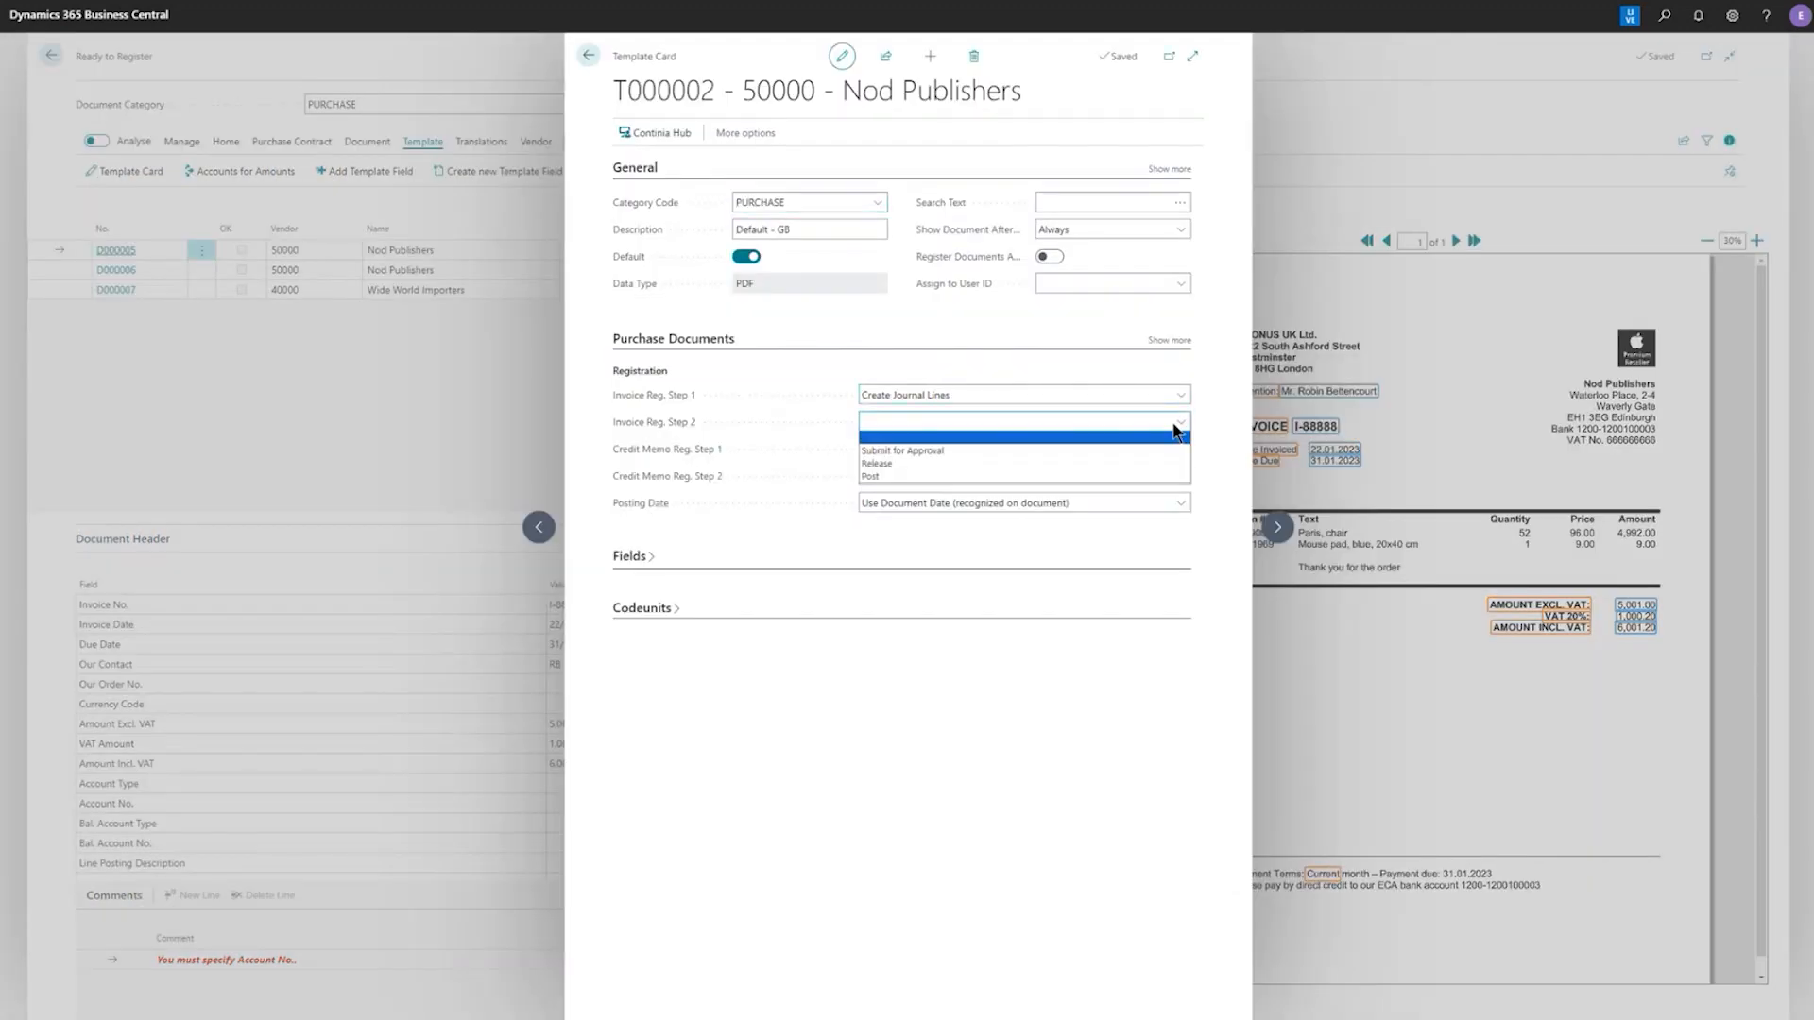
click(1085, 477)
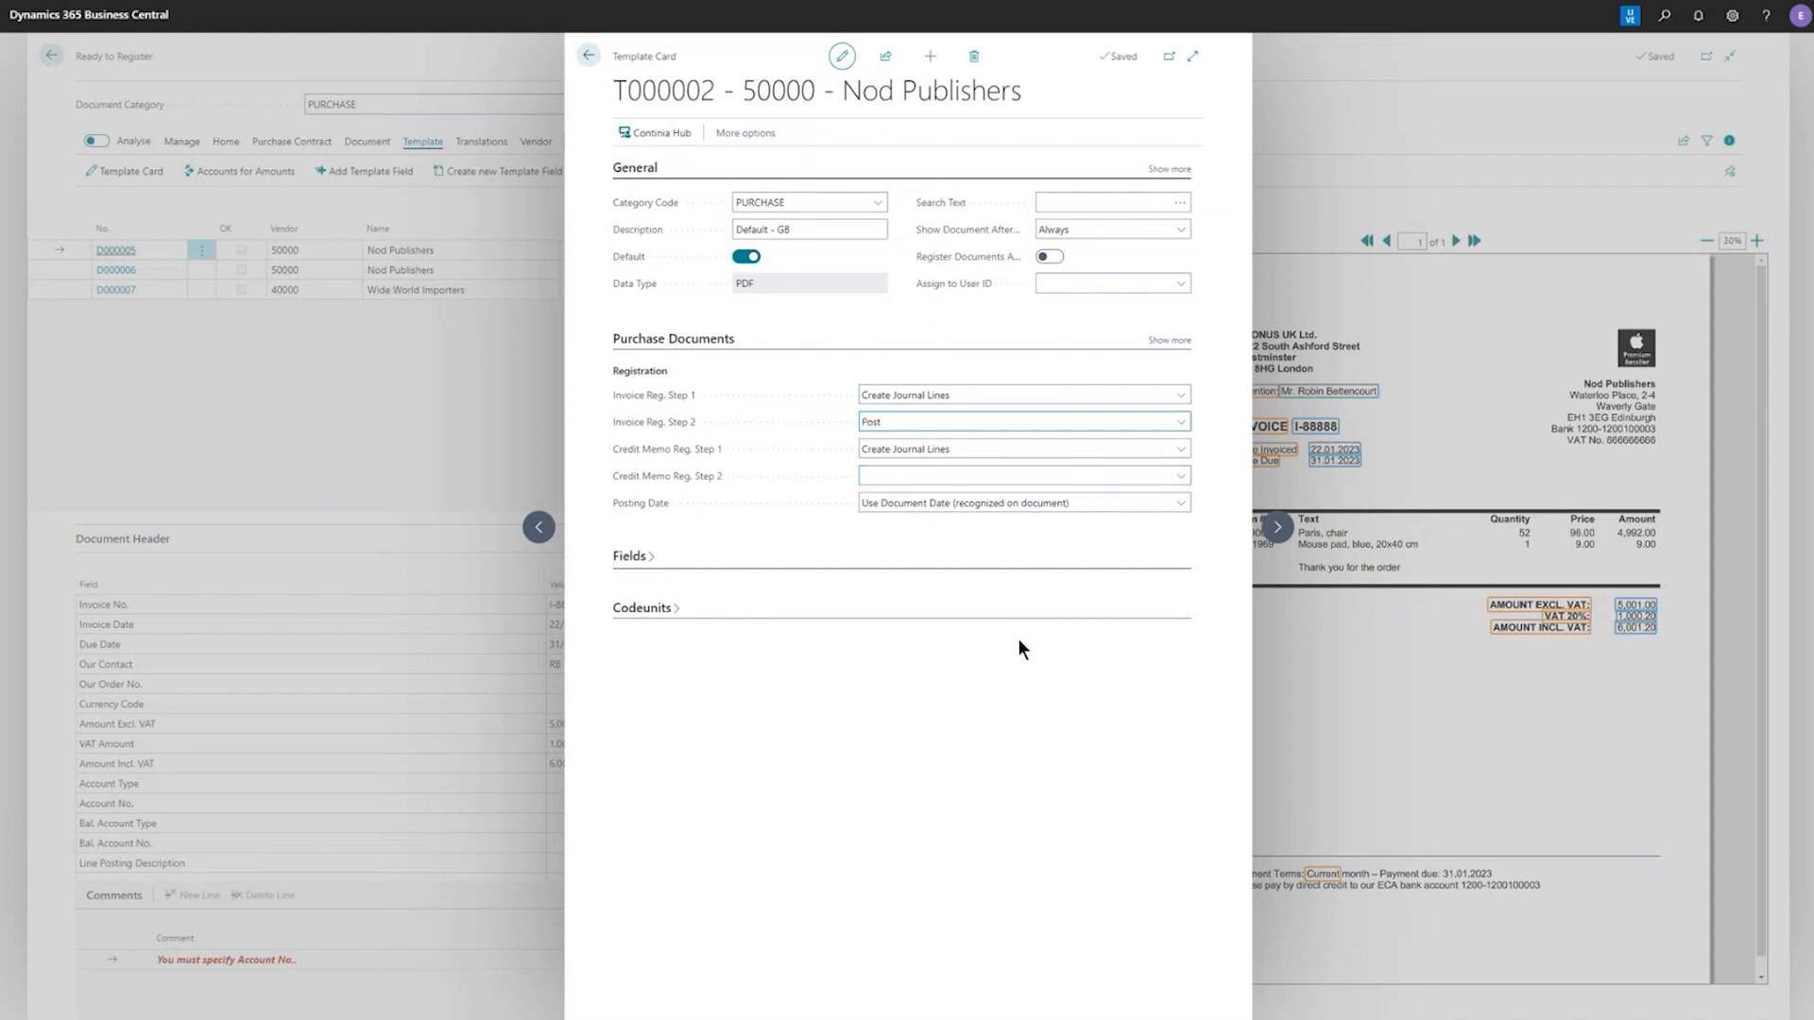
click(587, 56)
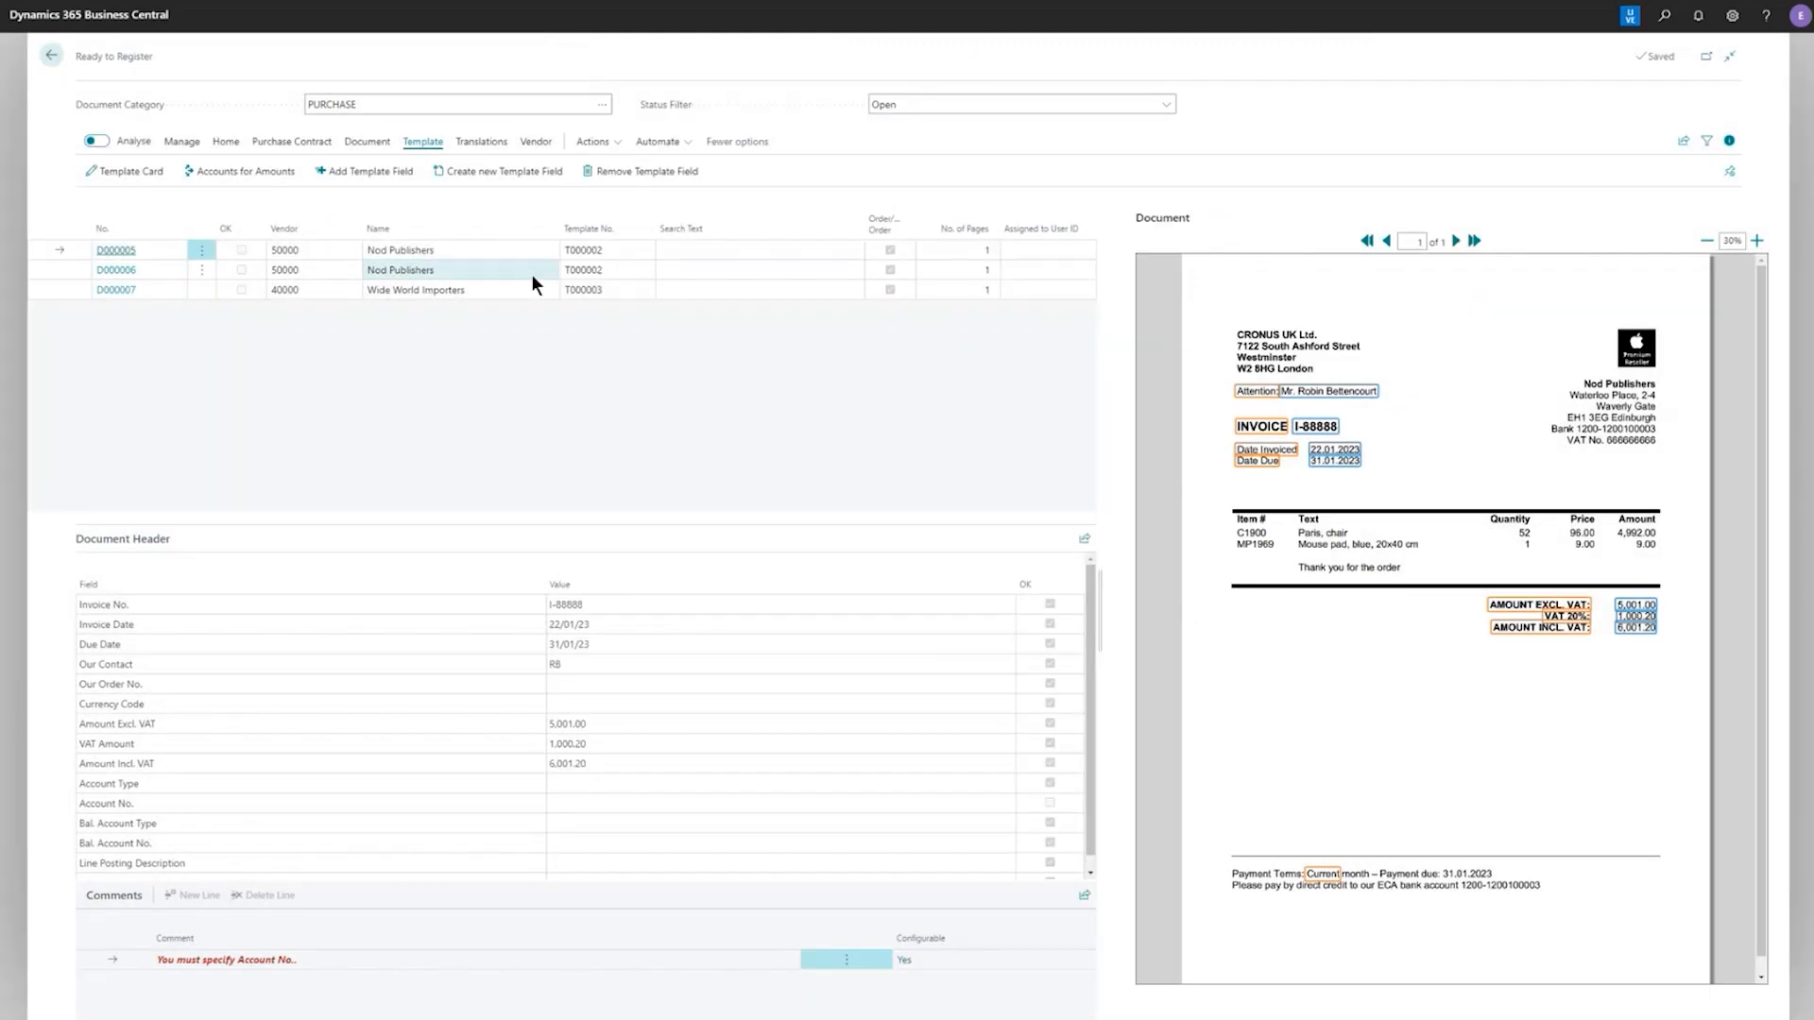
Recognize the fields of document D000005 and open its document card
click(226, 143)
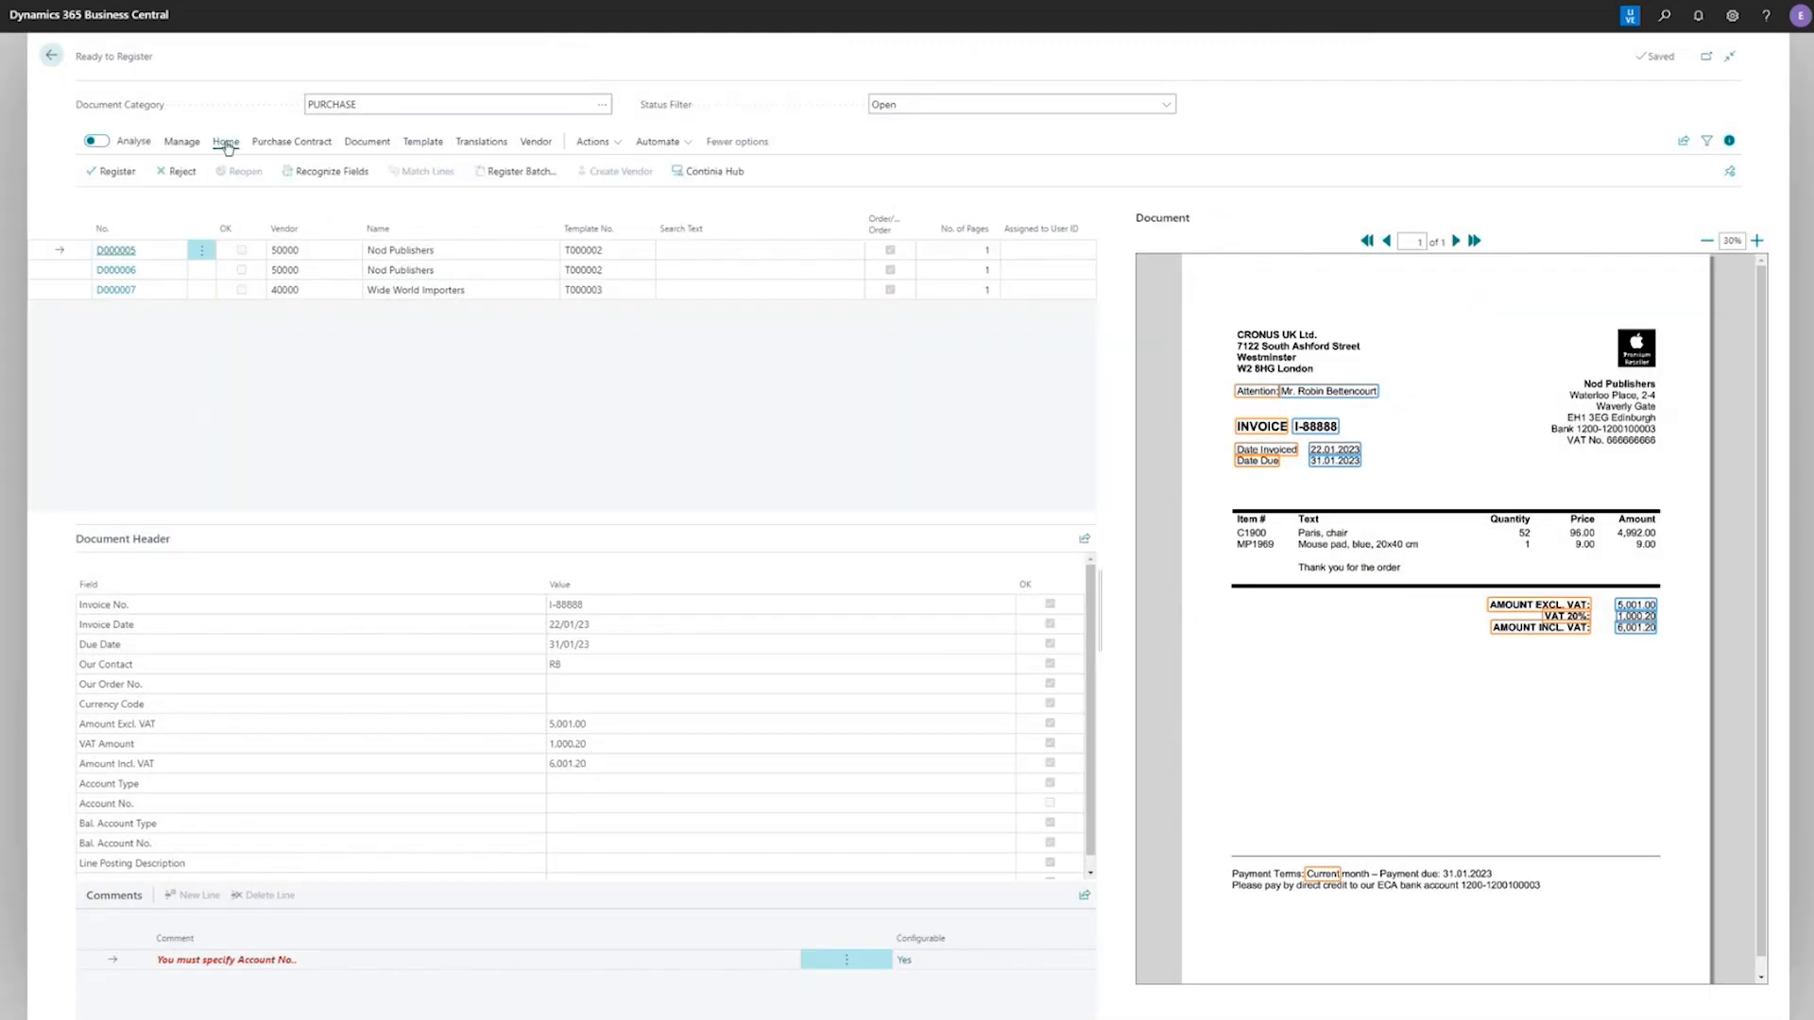
click(346, 176)
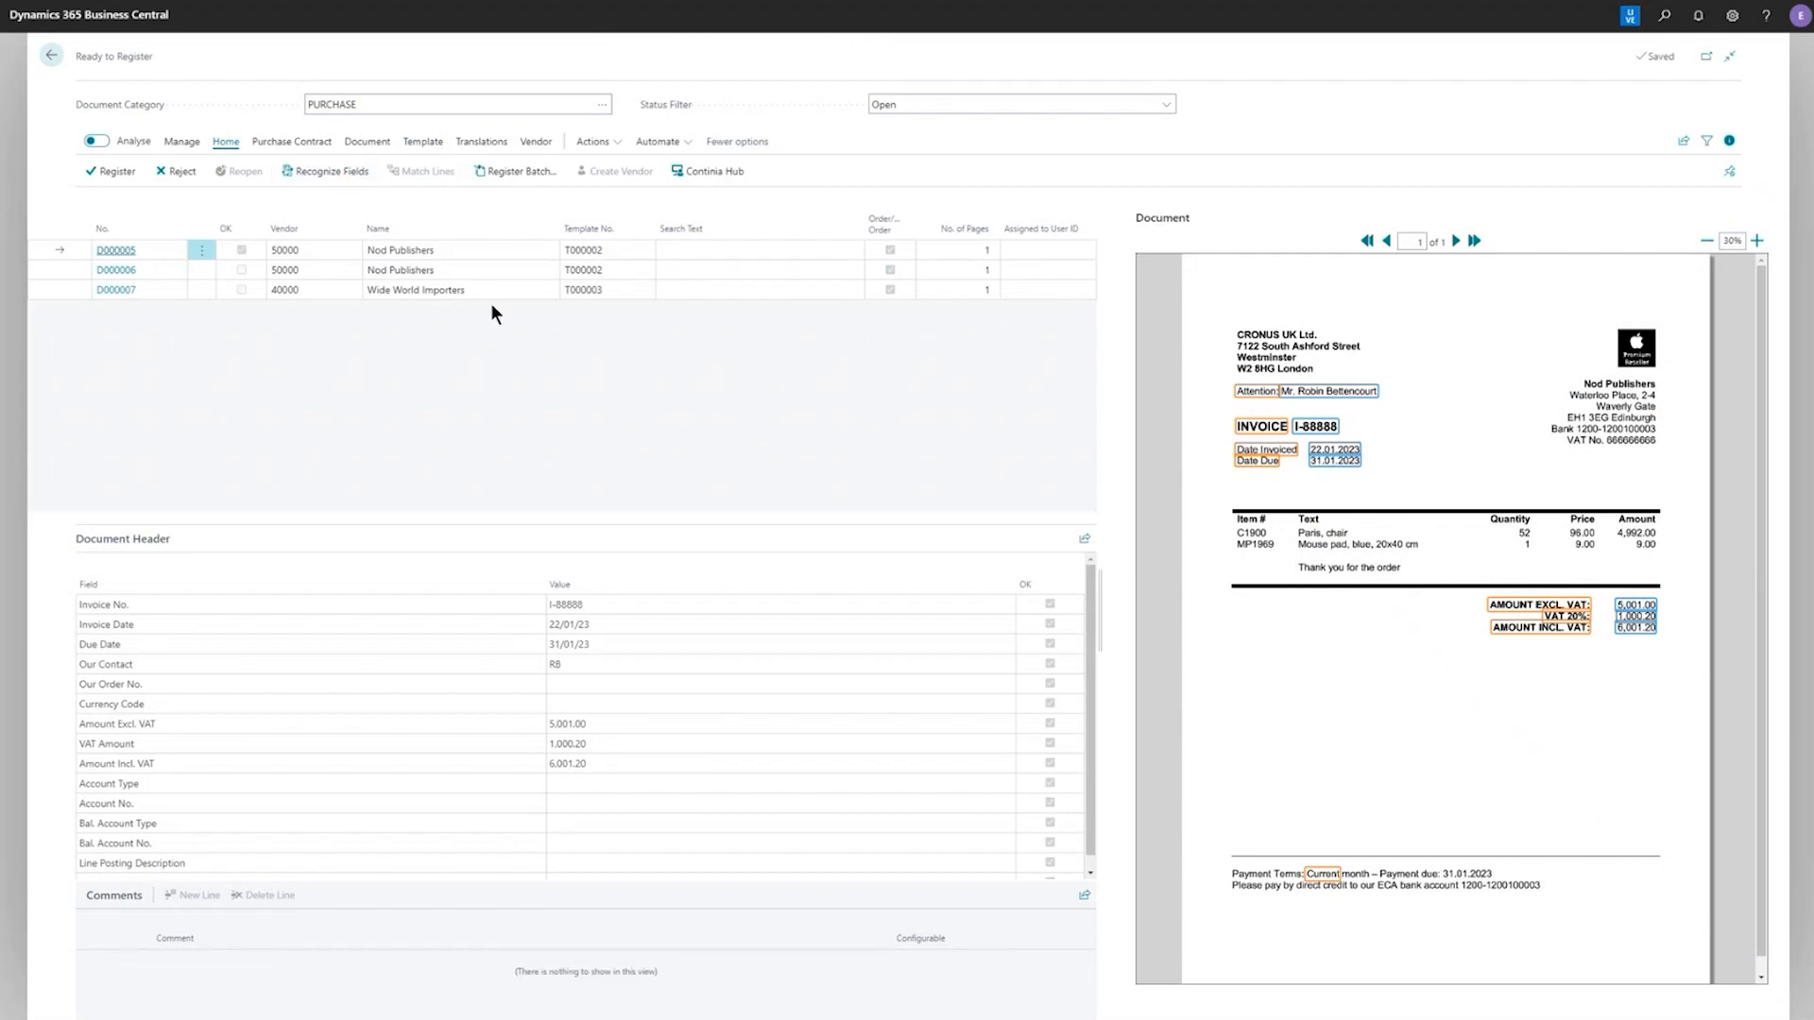
click(368, 142)
click(139, 175)
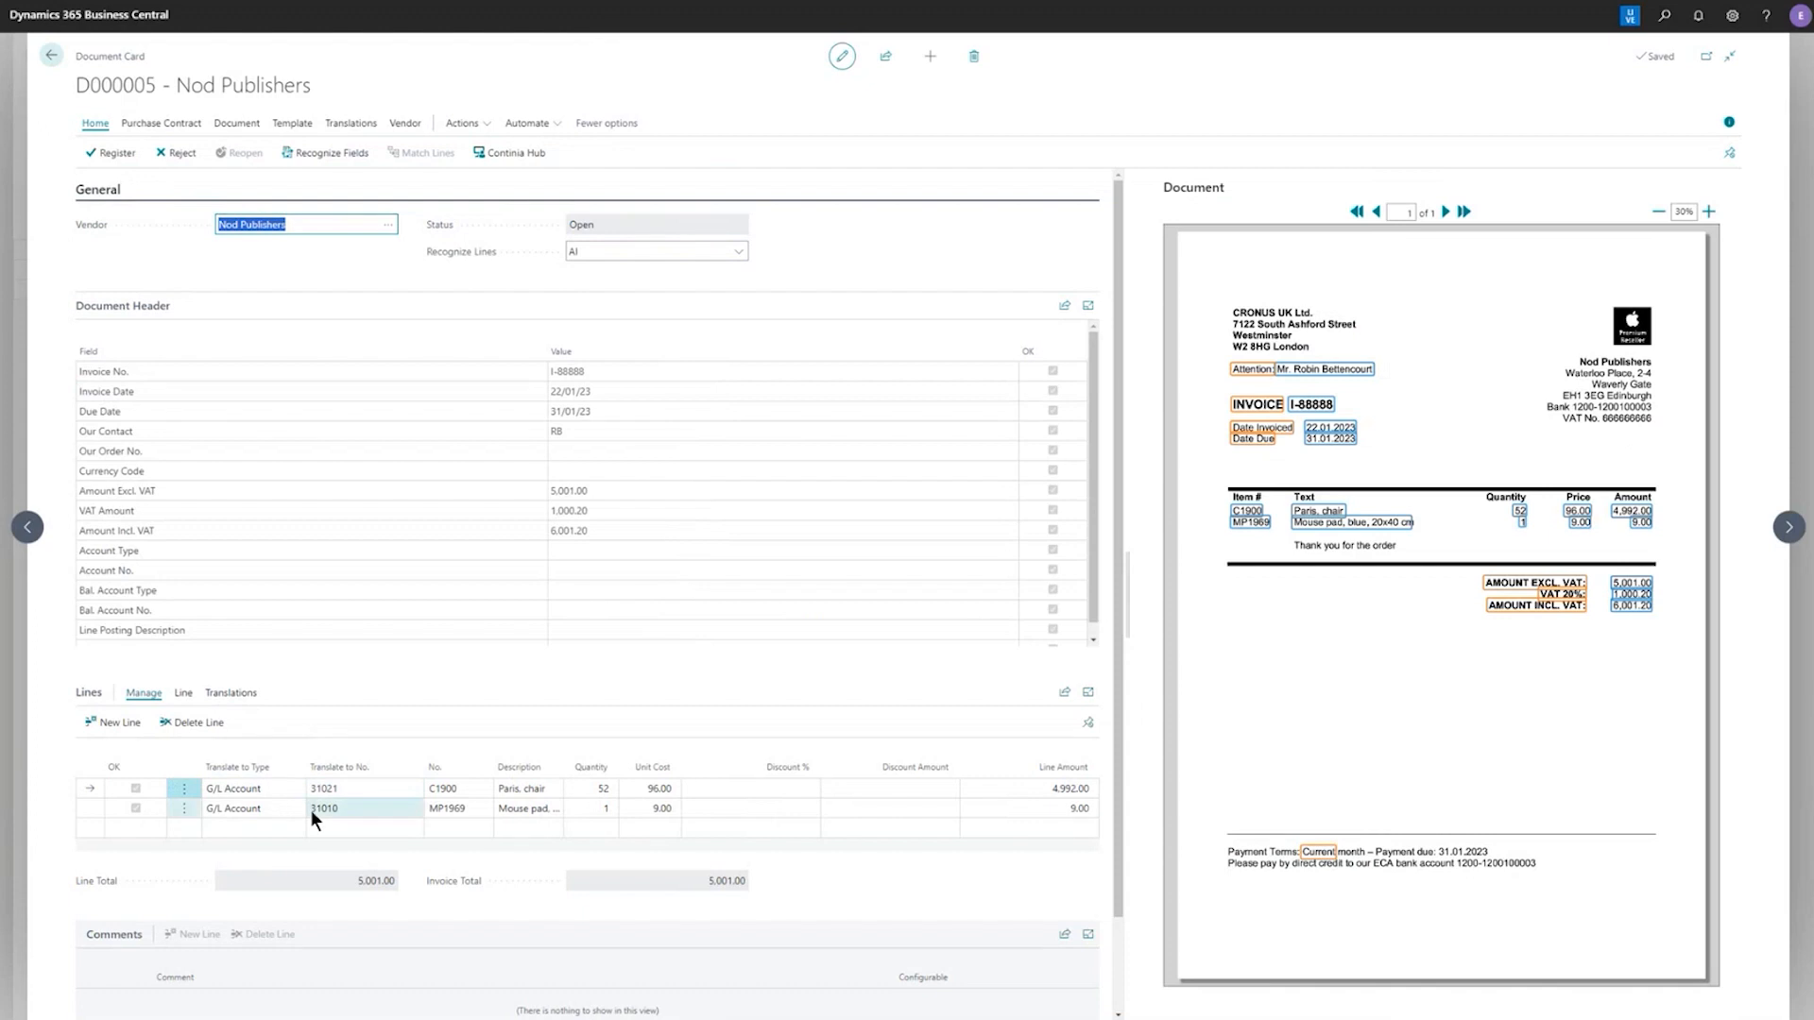
Set Bal. Account Type to Bank Account and Bal. Account No. to CHECKING in the header of document D000005
click(990, 591)
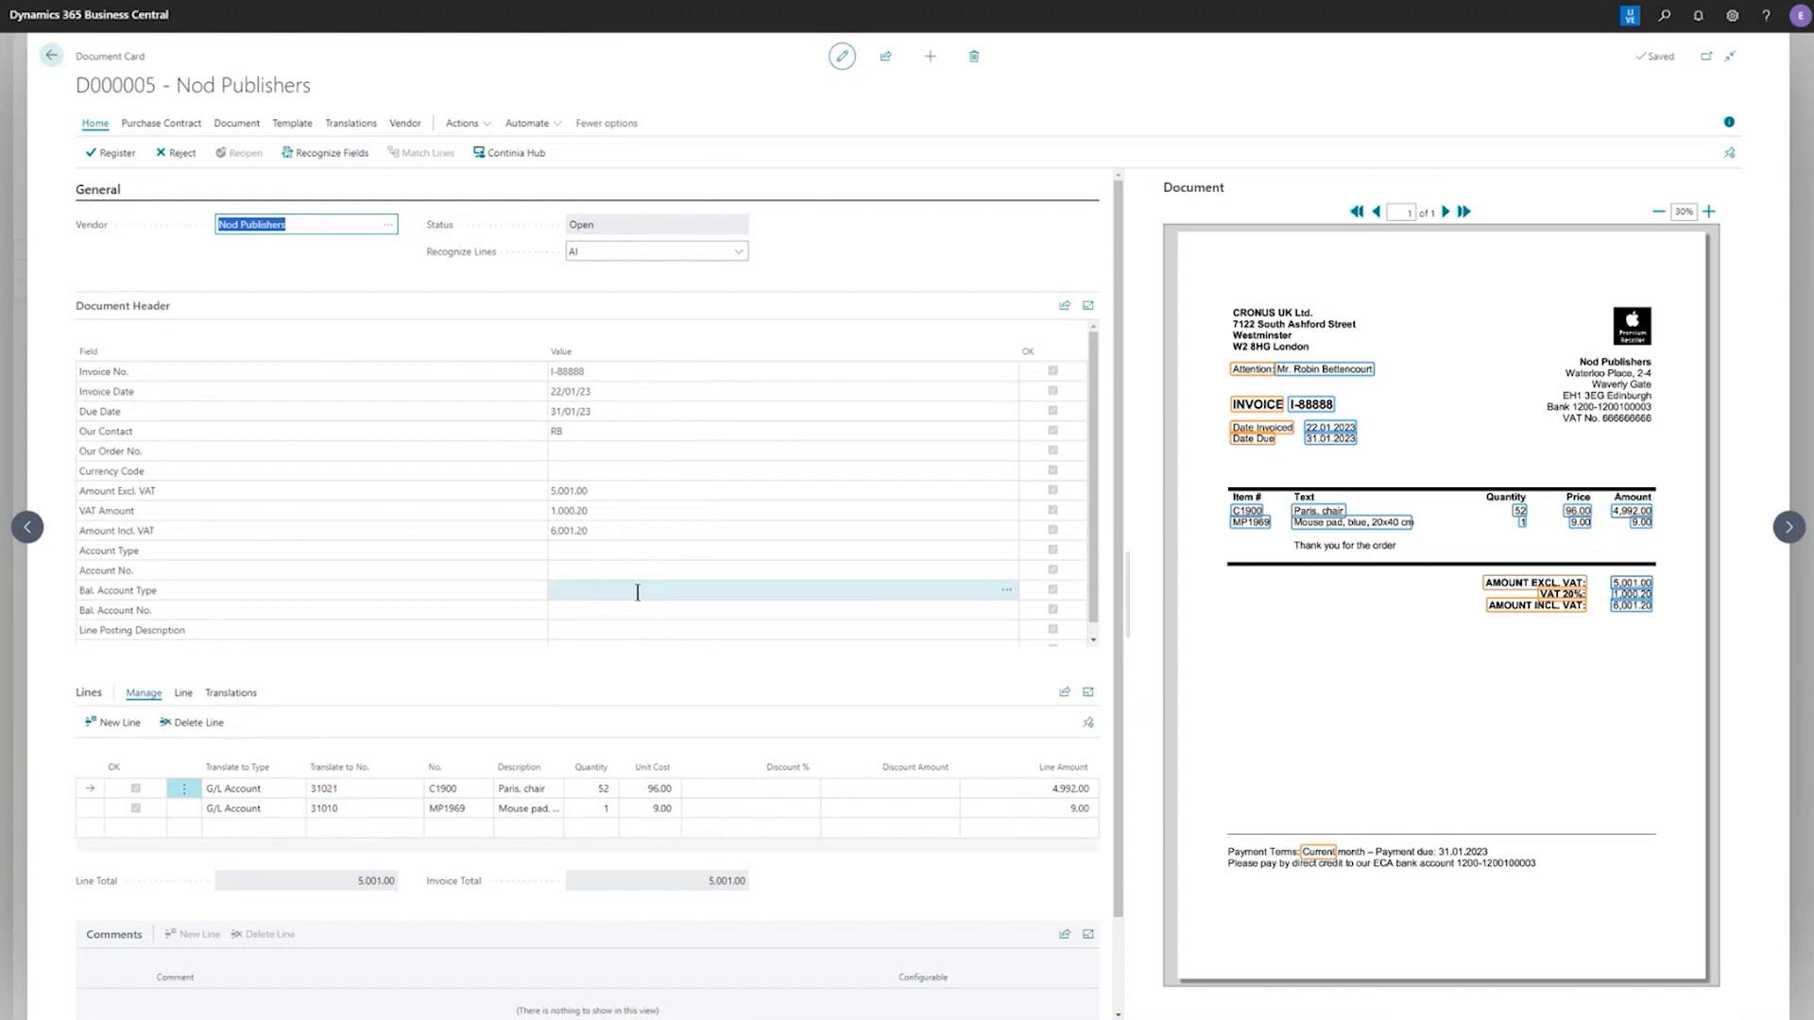
click(1005, 594)
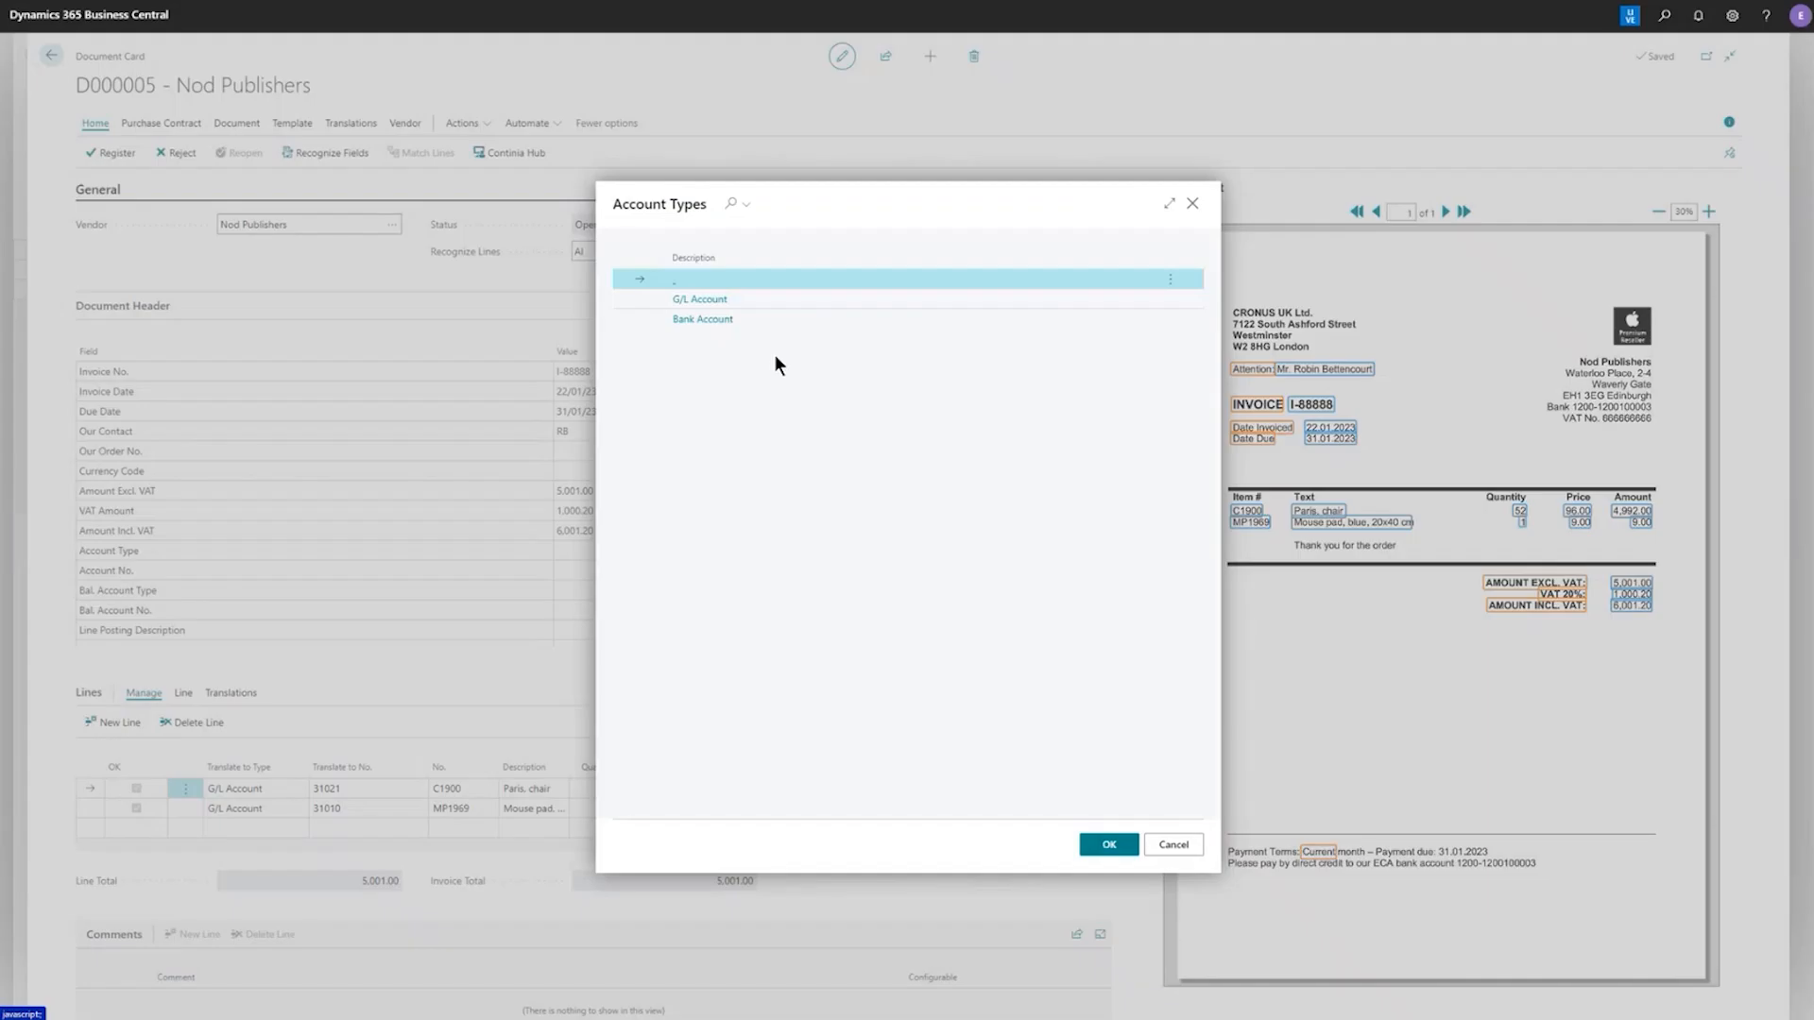
click(714, 322)
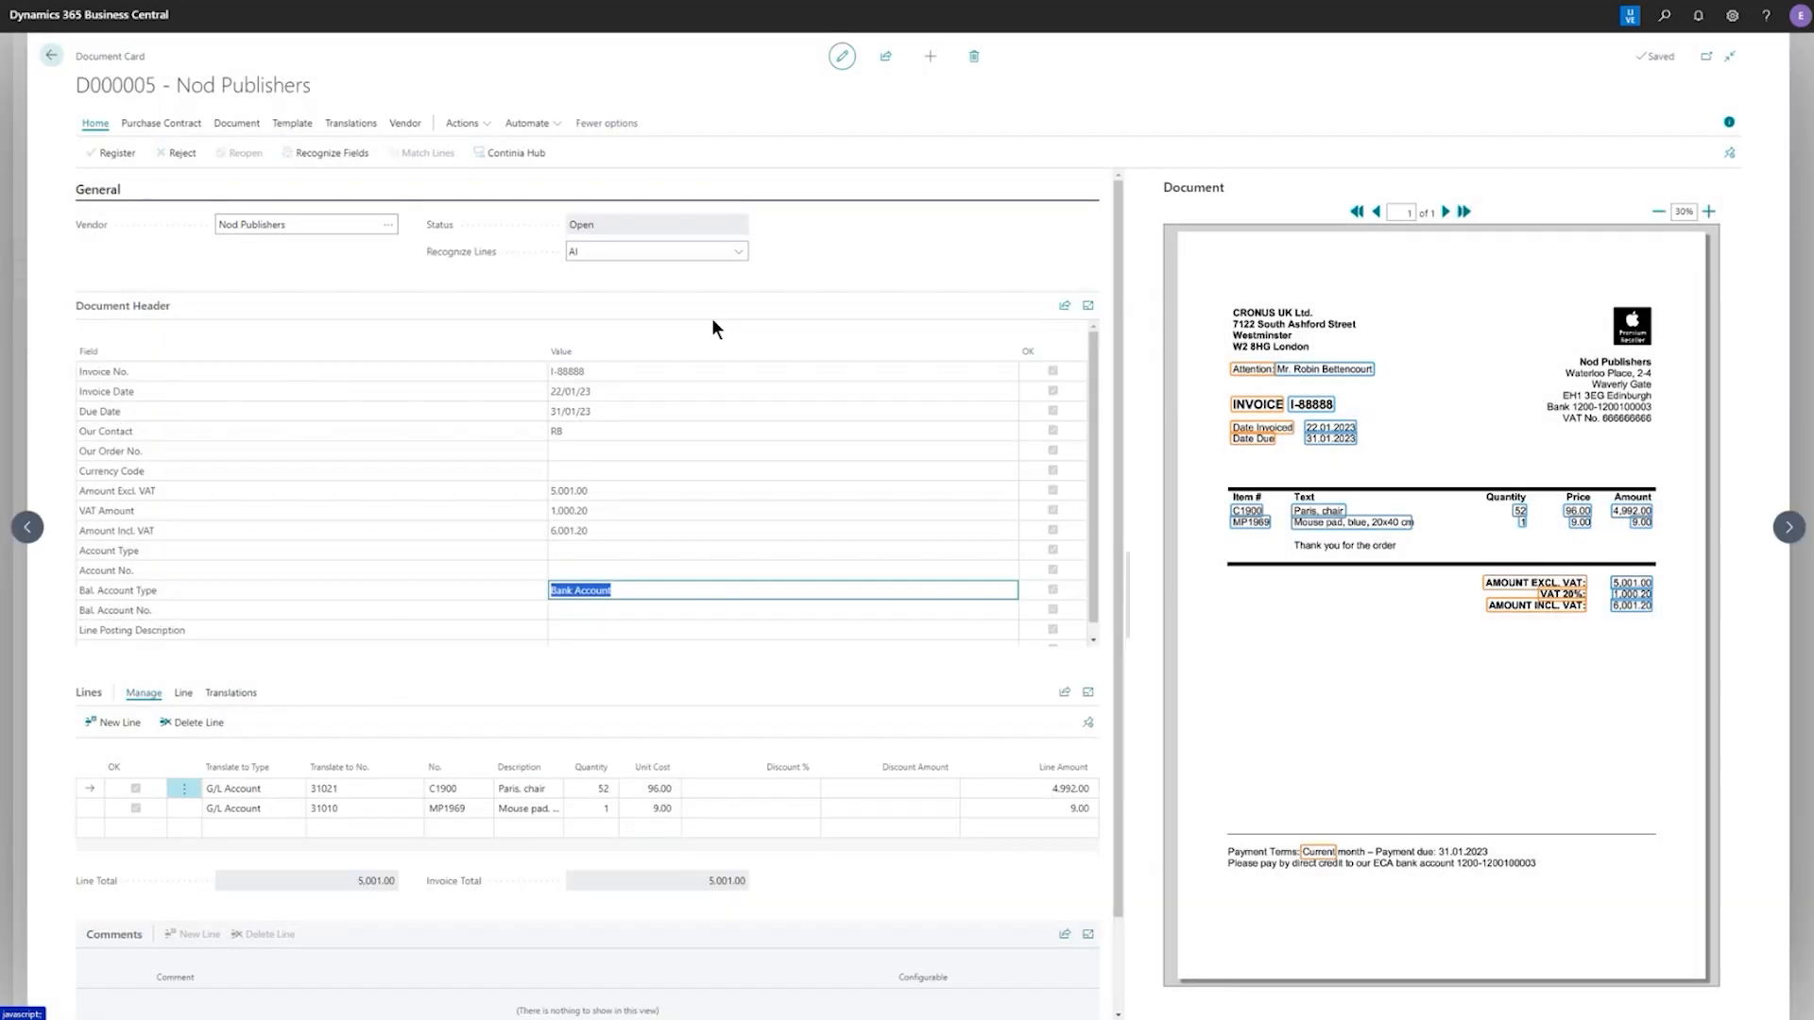
click(1006, 612)
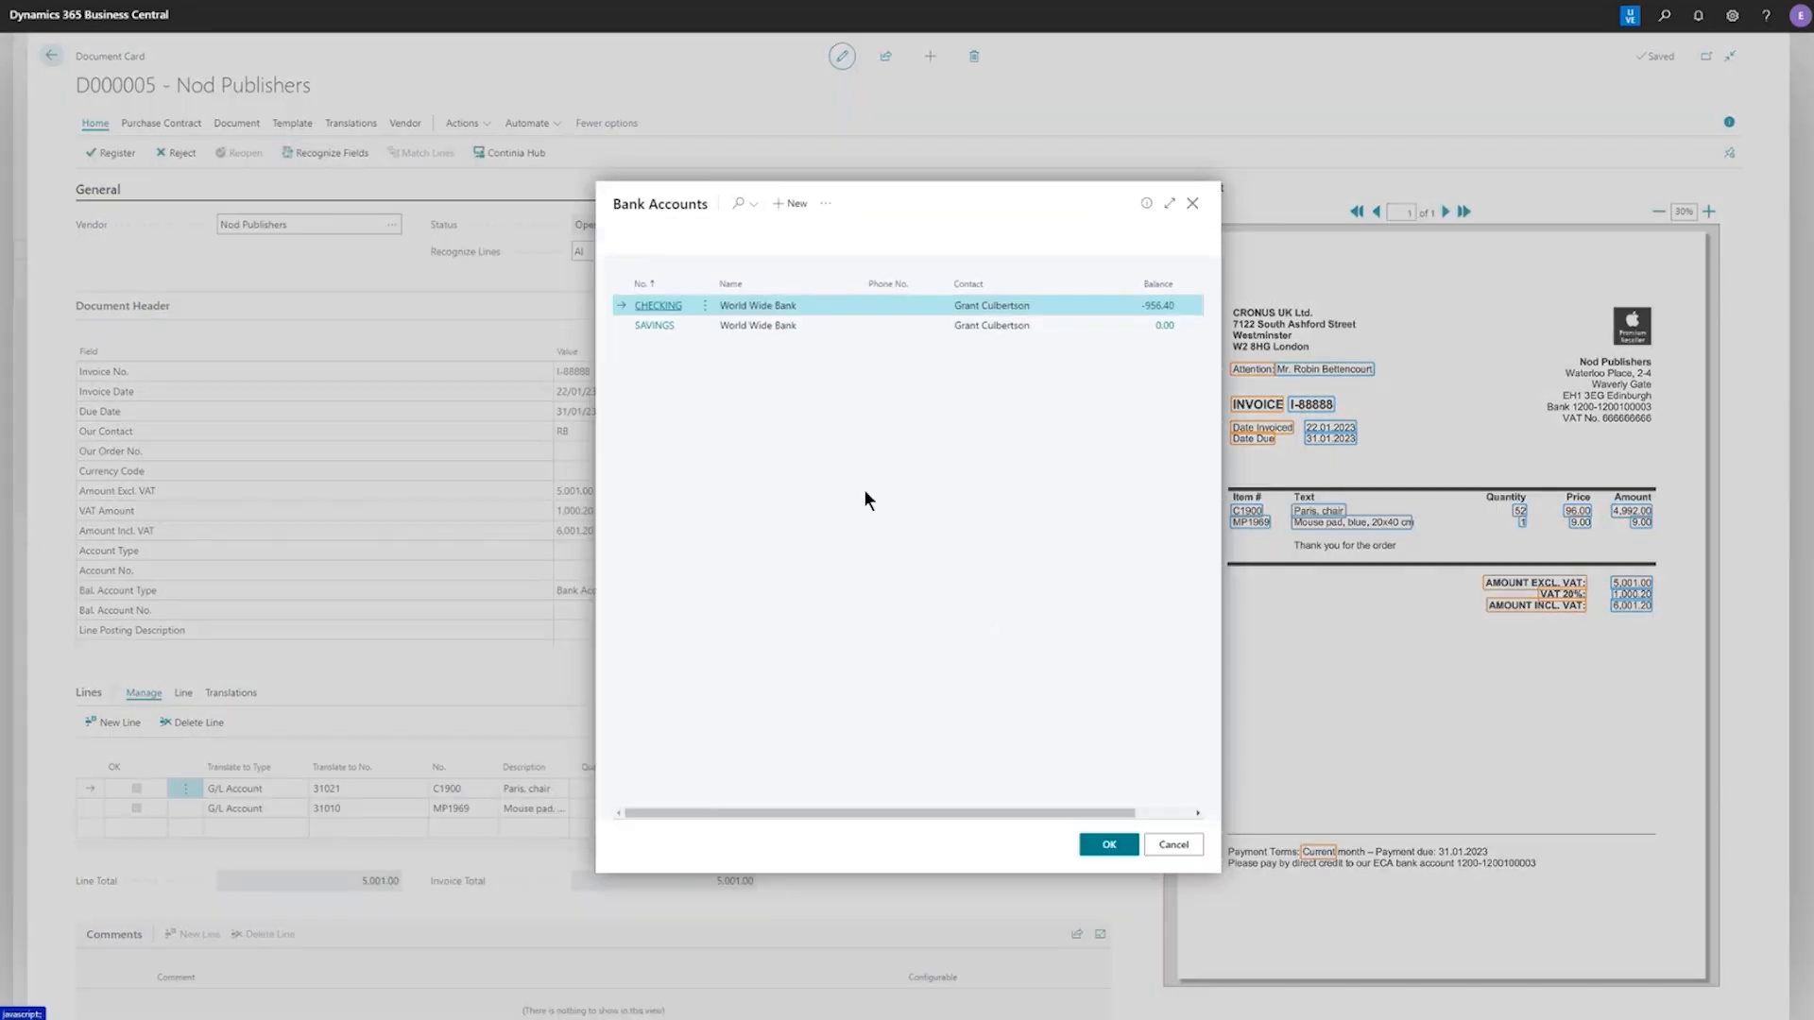
click(660, 309)
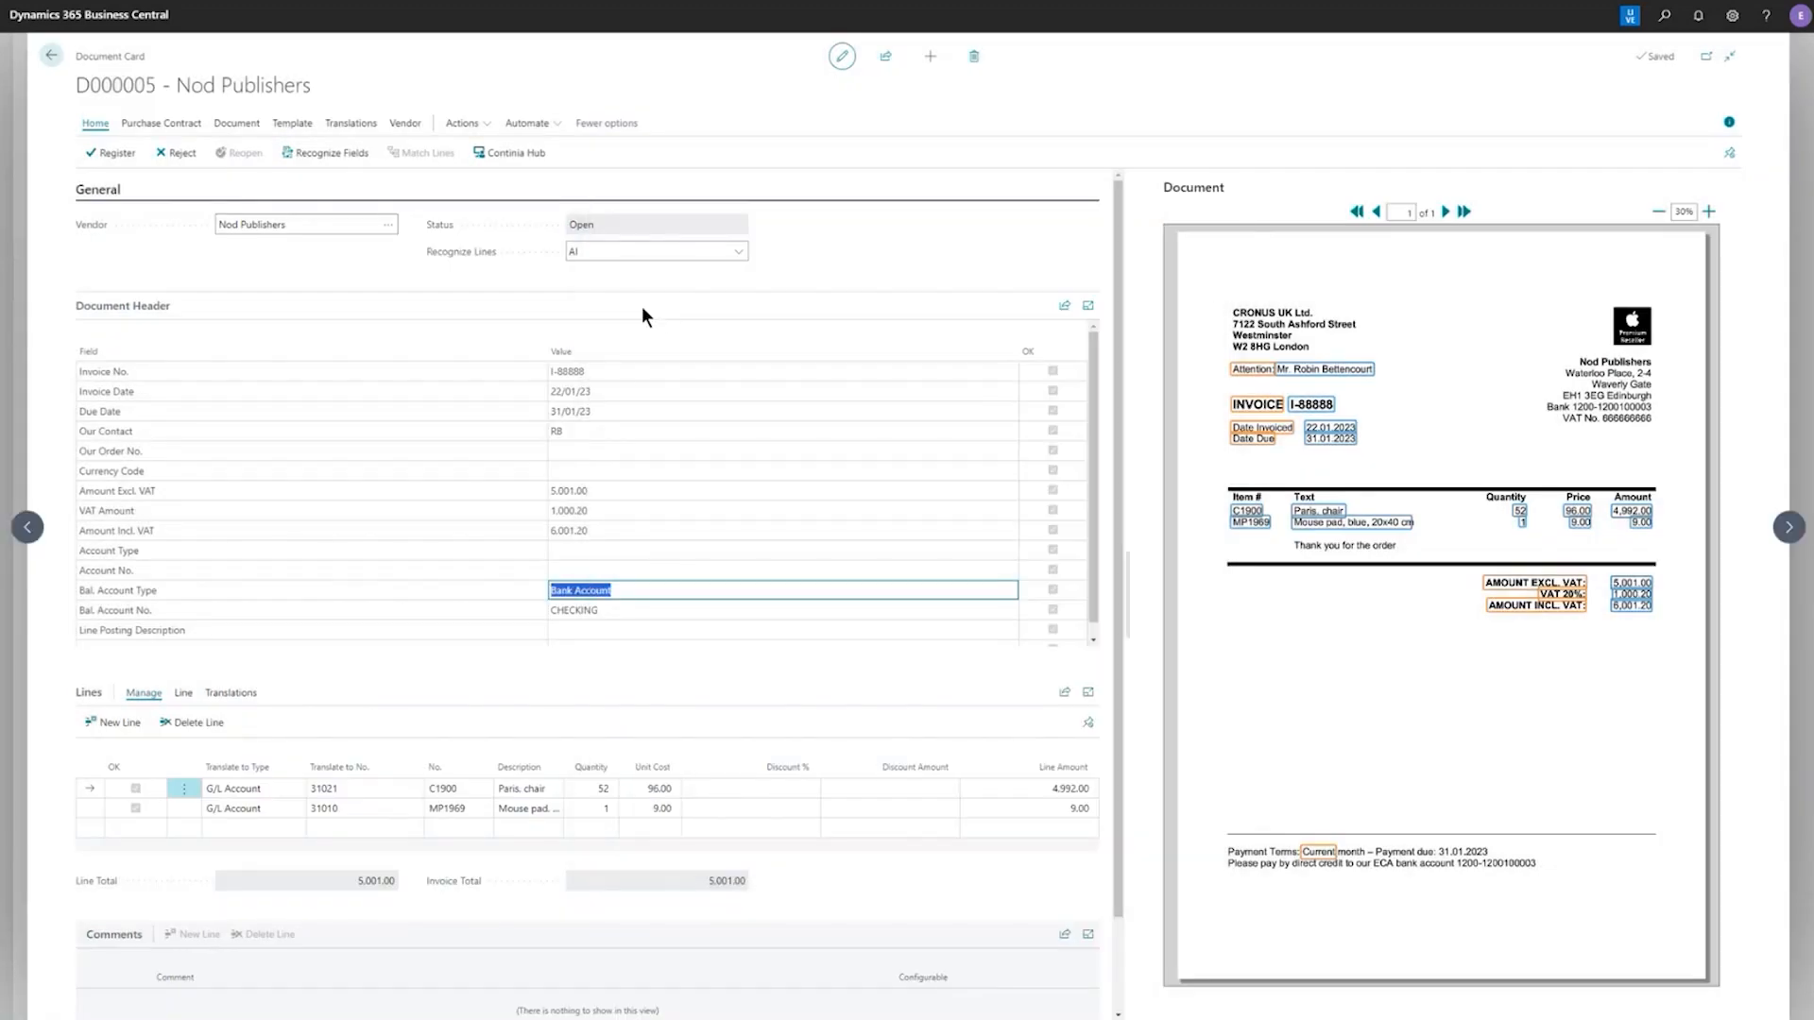
Register document D000005 and filter the PURCHASE document list to the Registered status
click(119, 154)
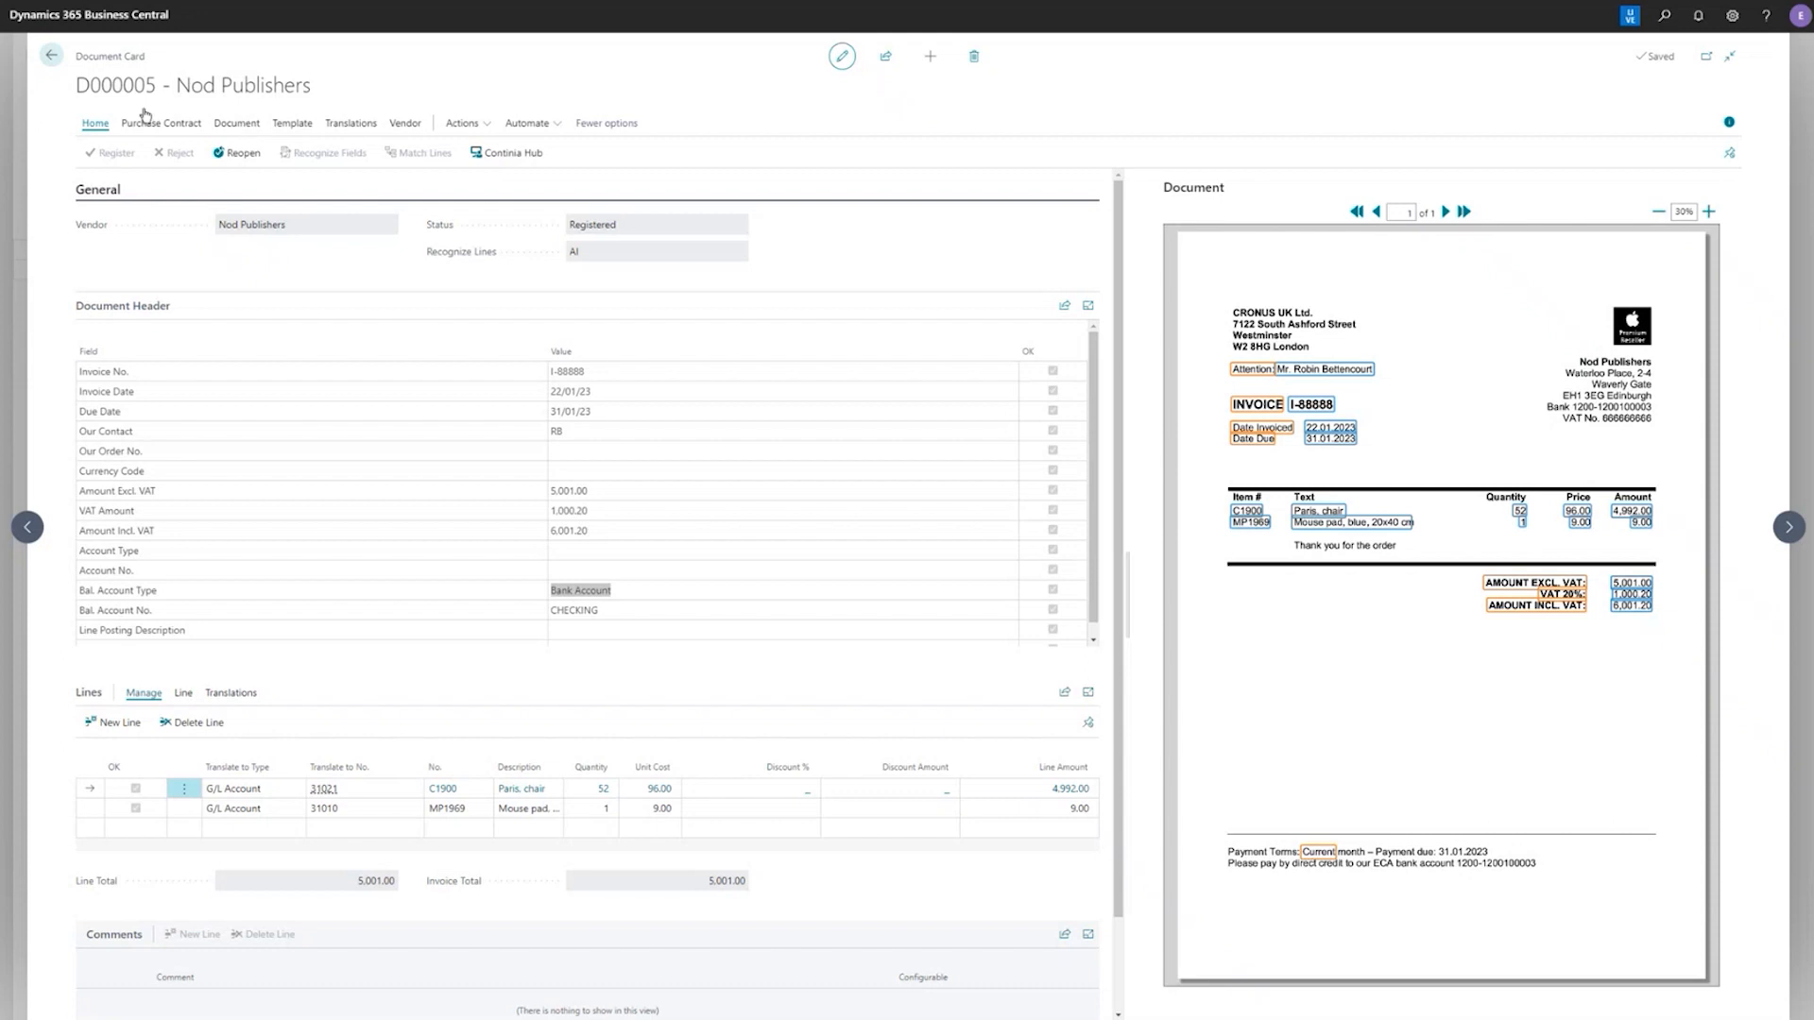
click(50, 62)
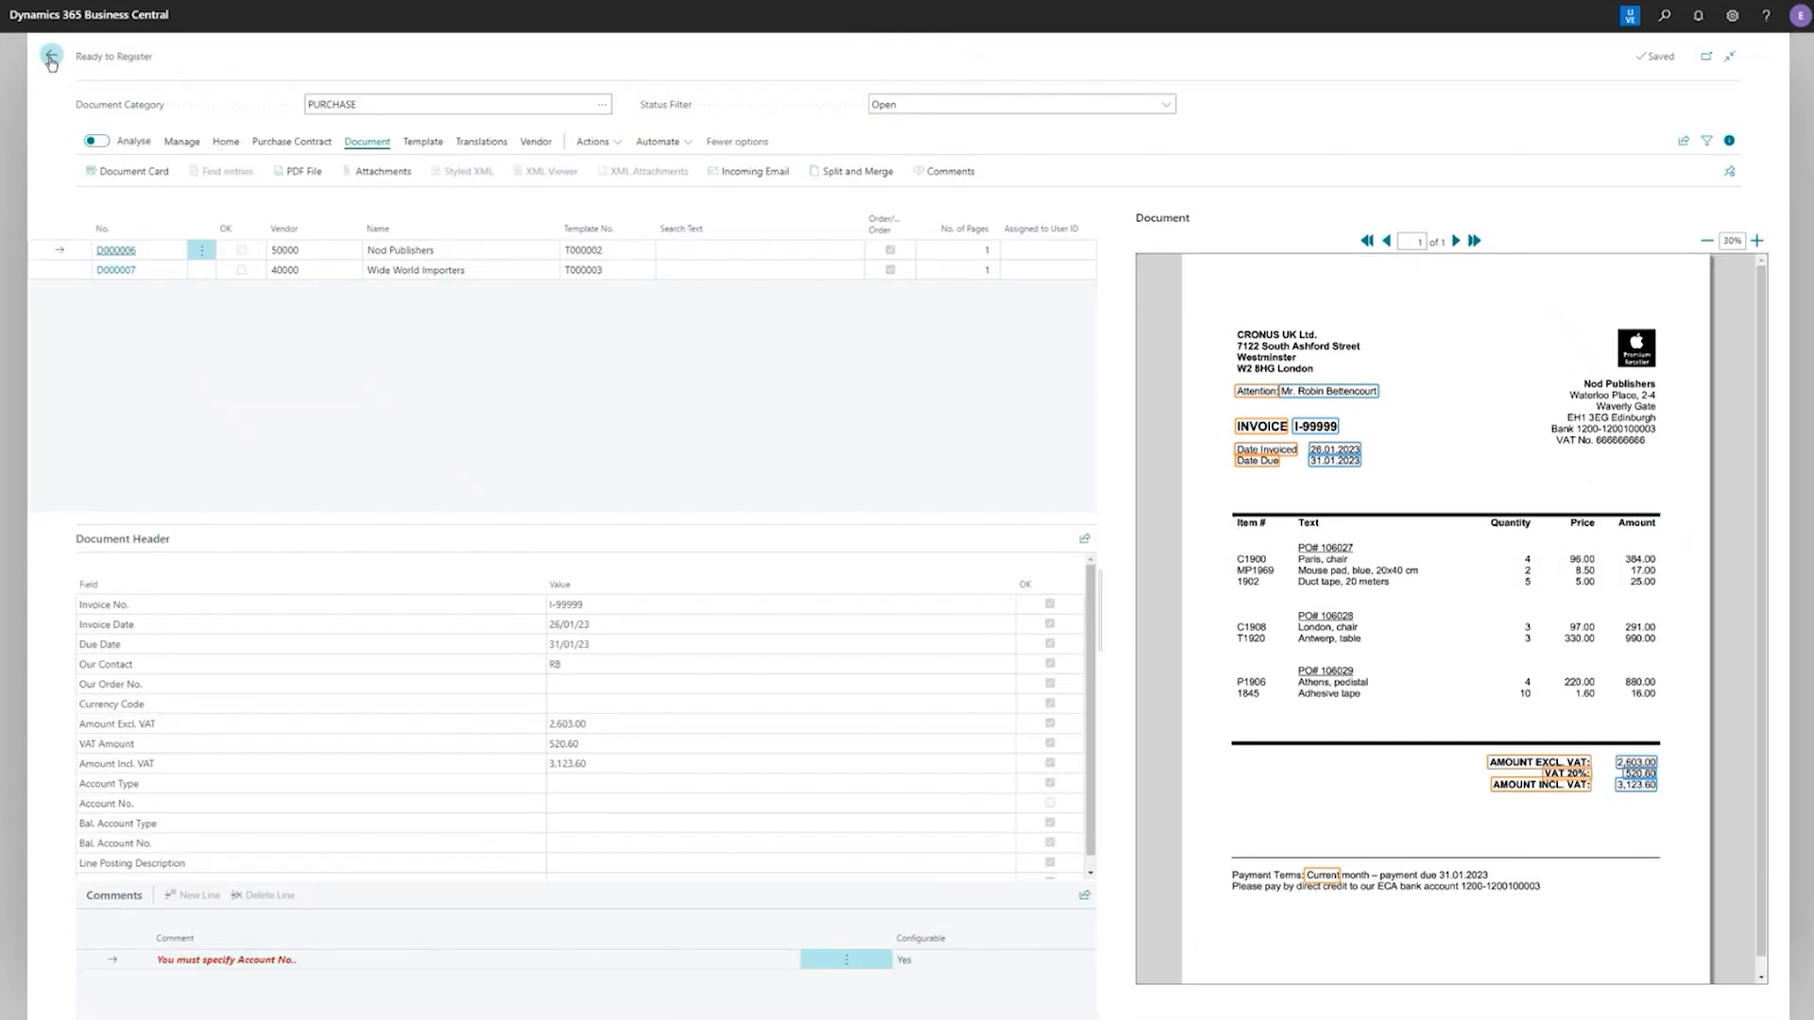
click(889, 102)
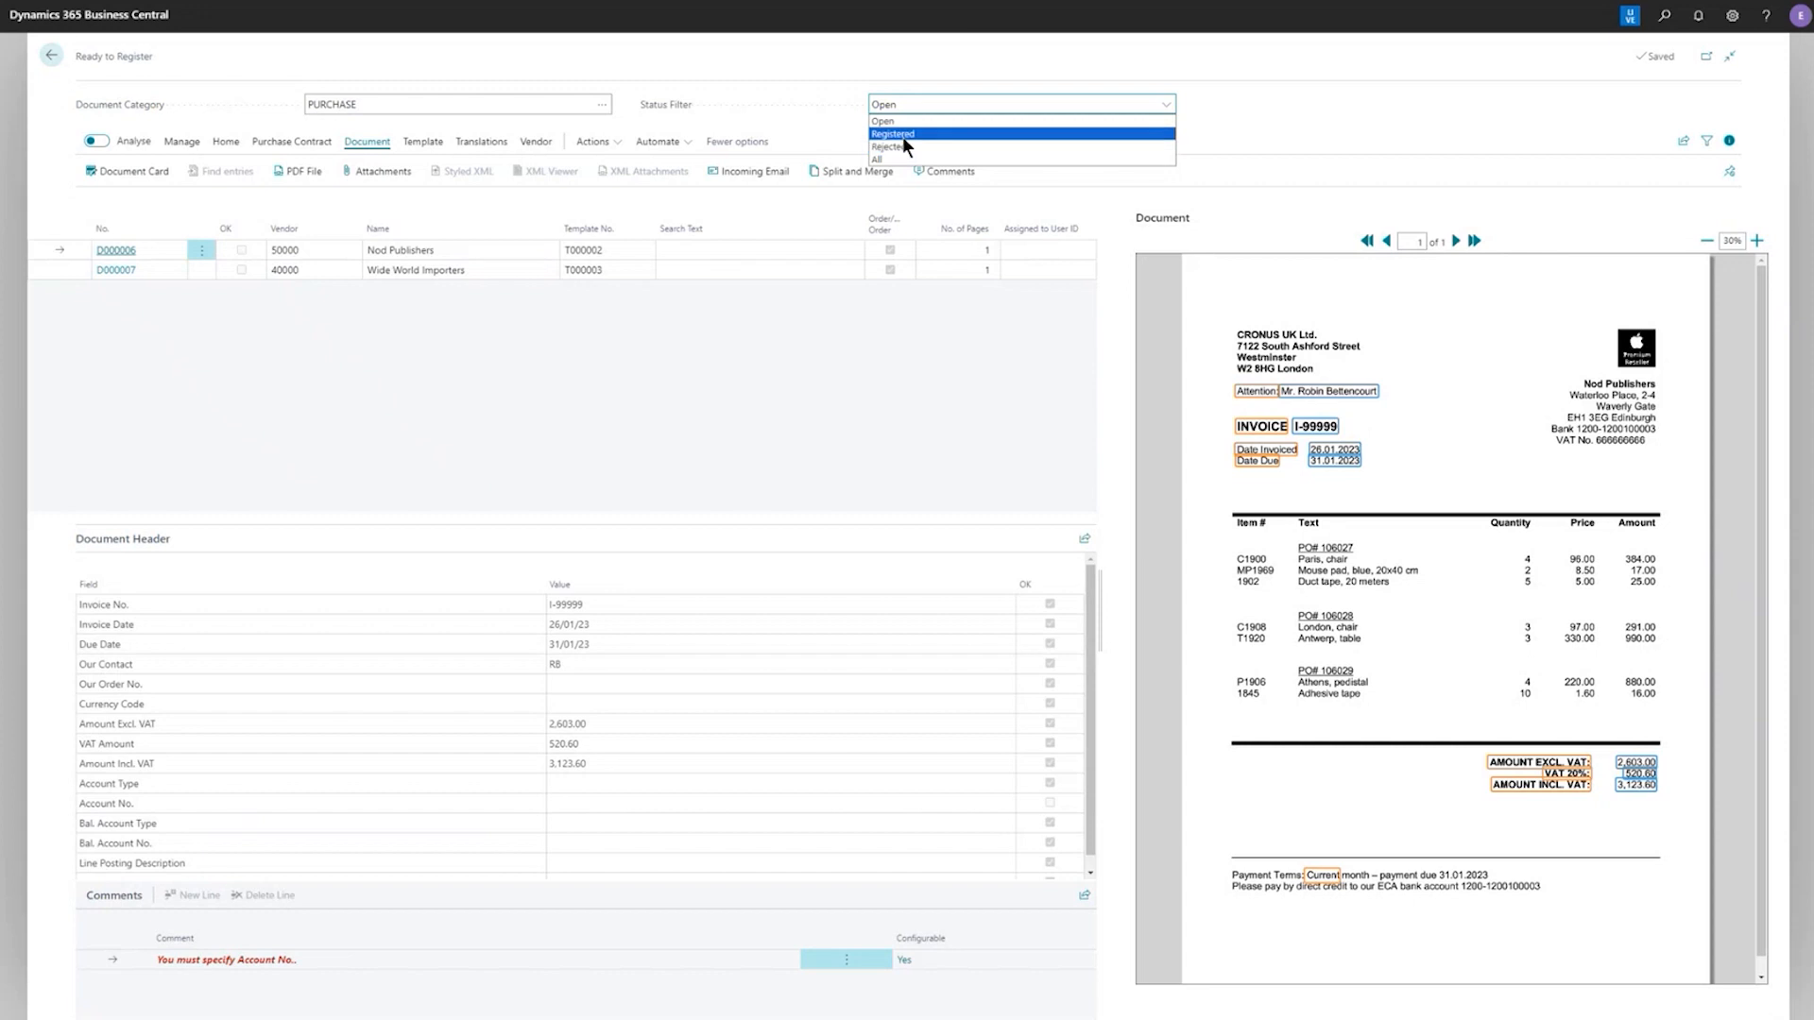
click(903, 134)
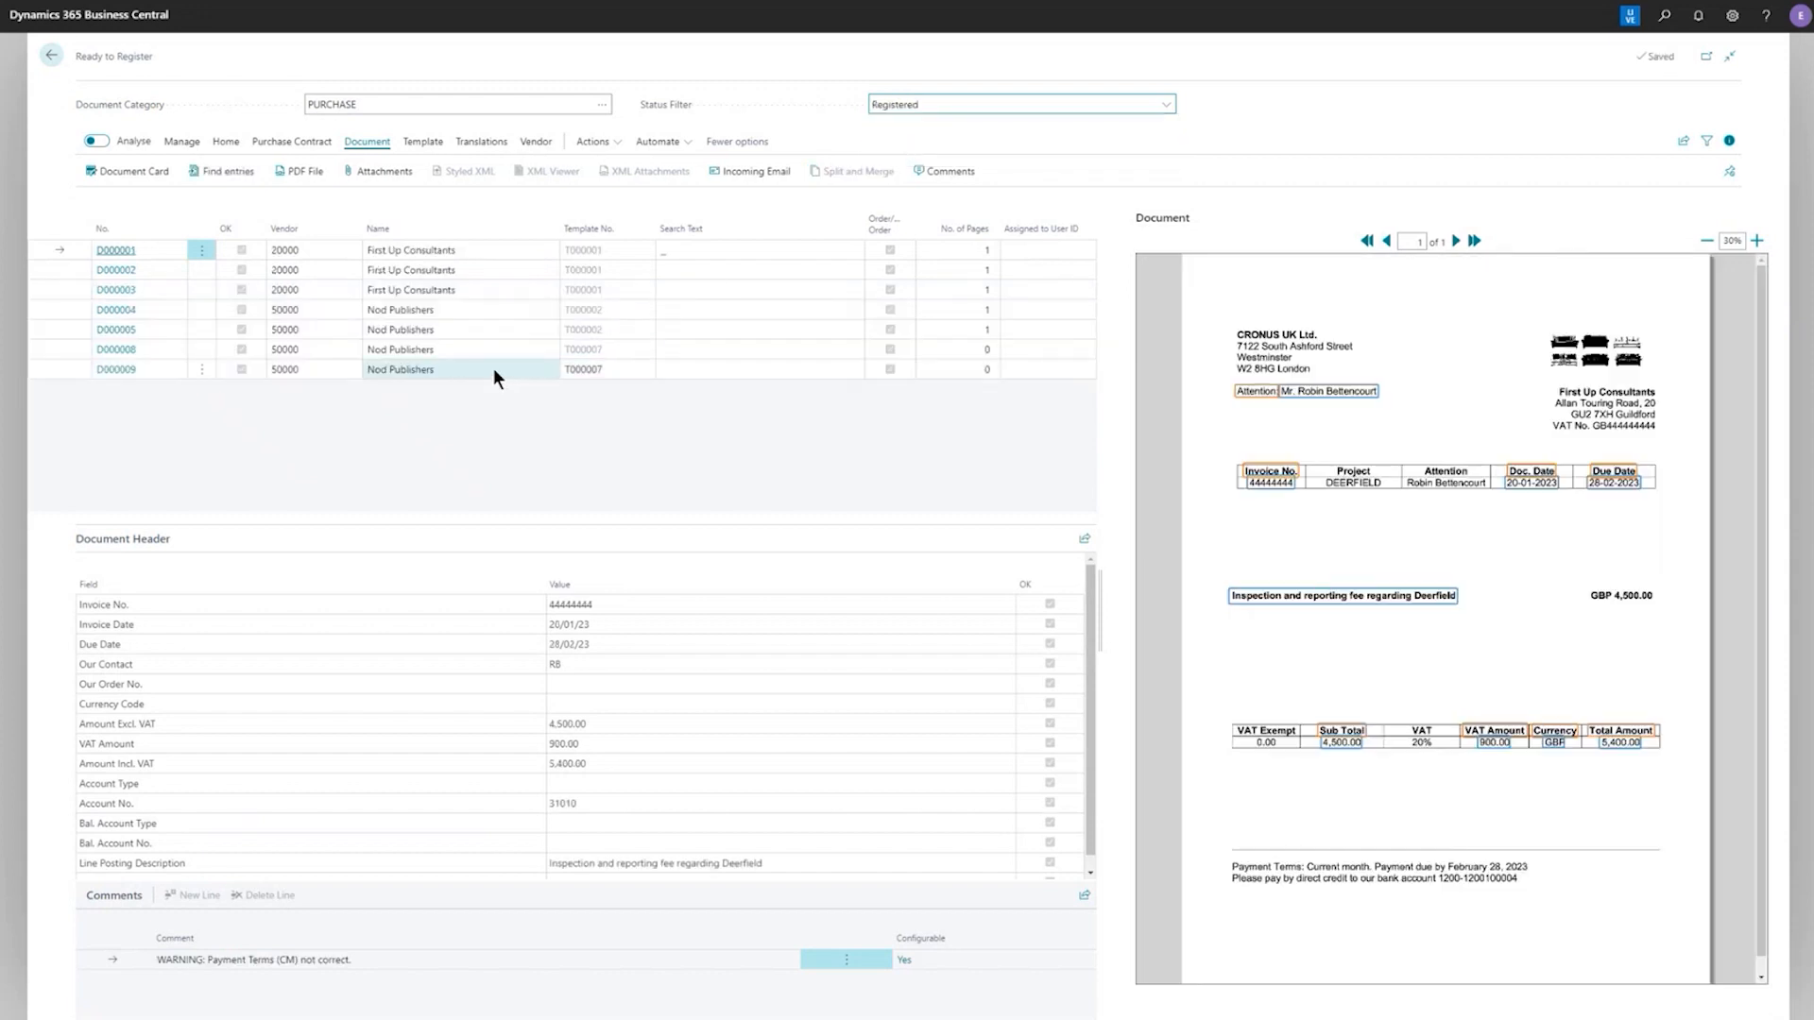
Find the entries related to registered document D000005 and open its G/L entries
click(484, 334)
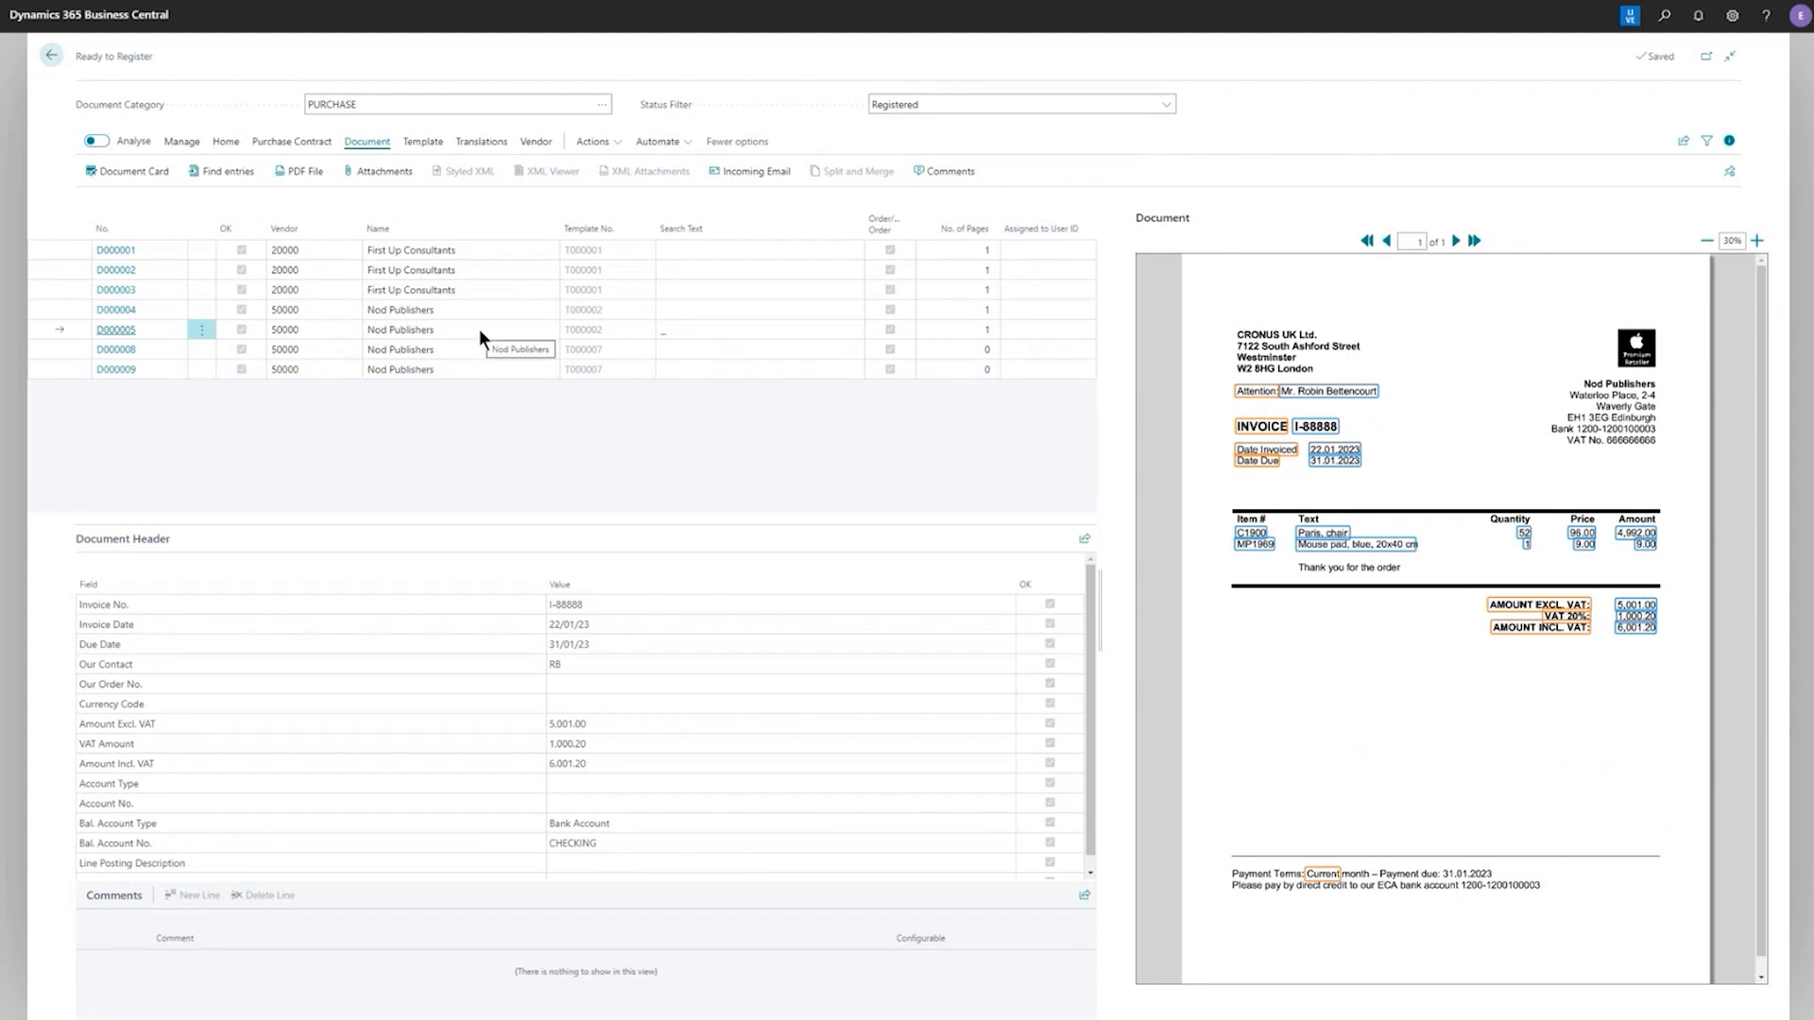
click(217, 172)
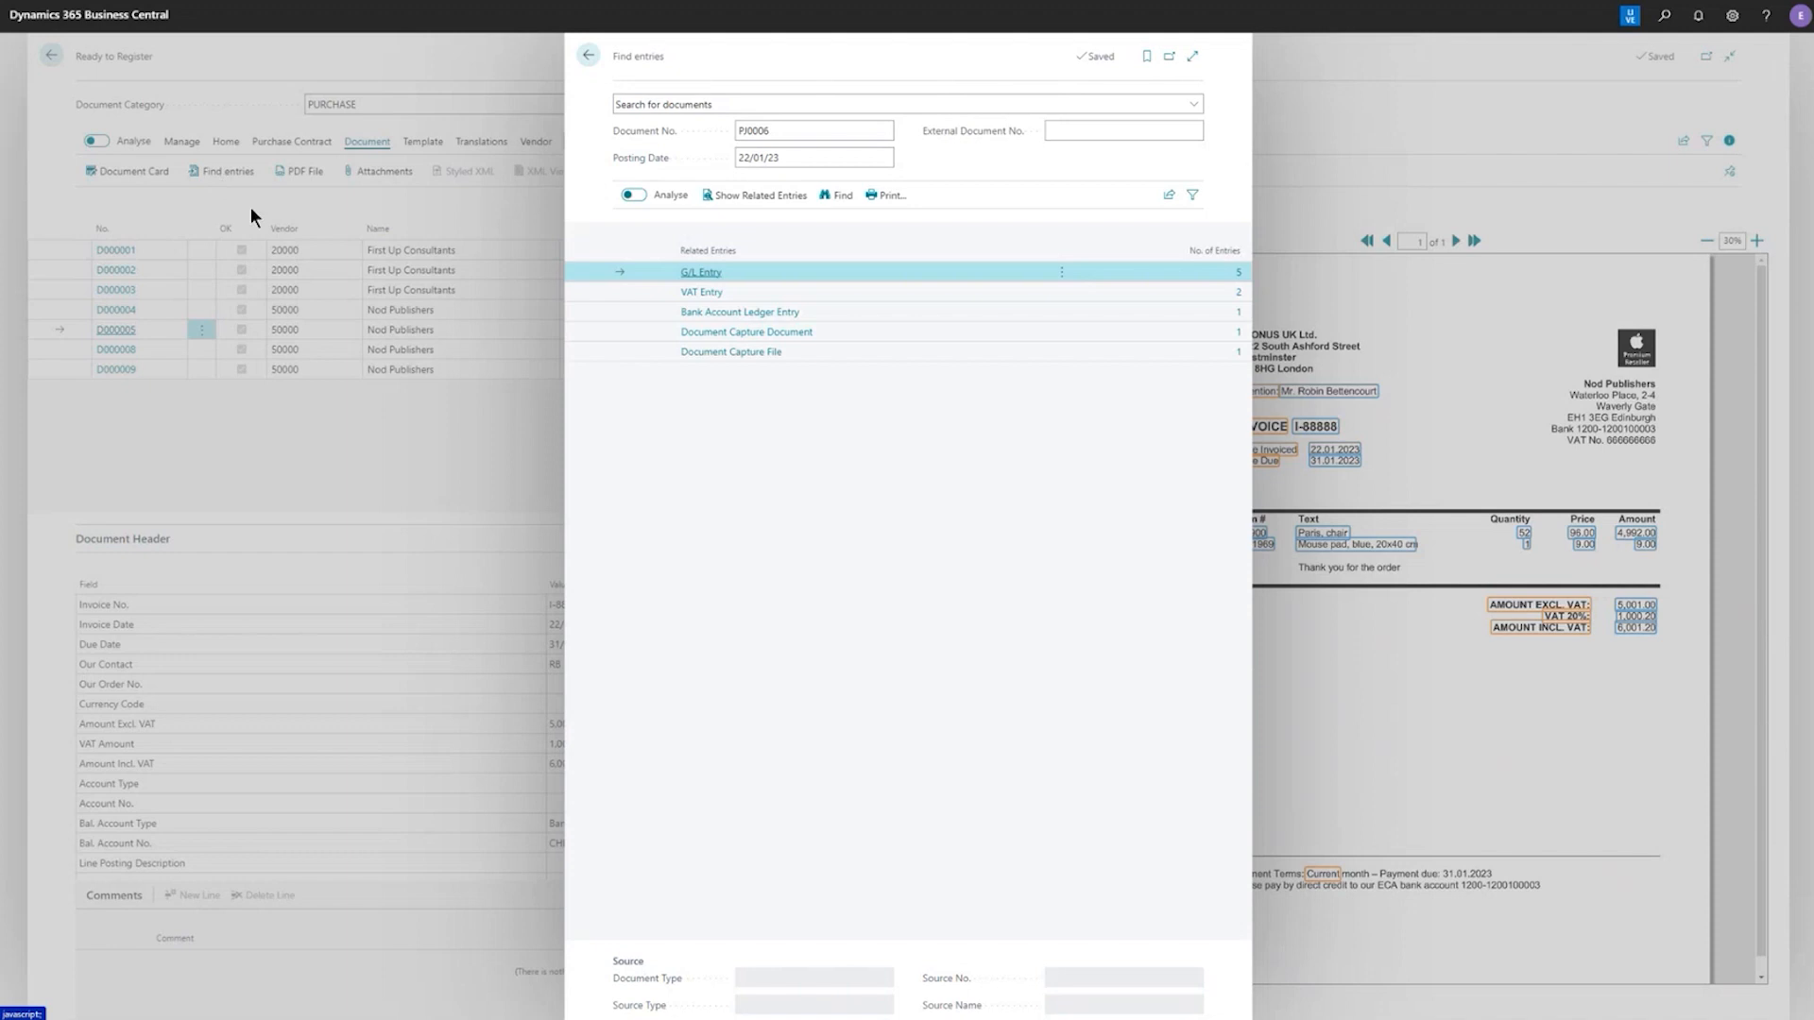
click(703, 273)
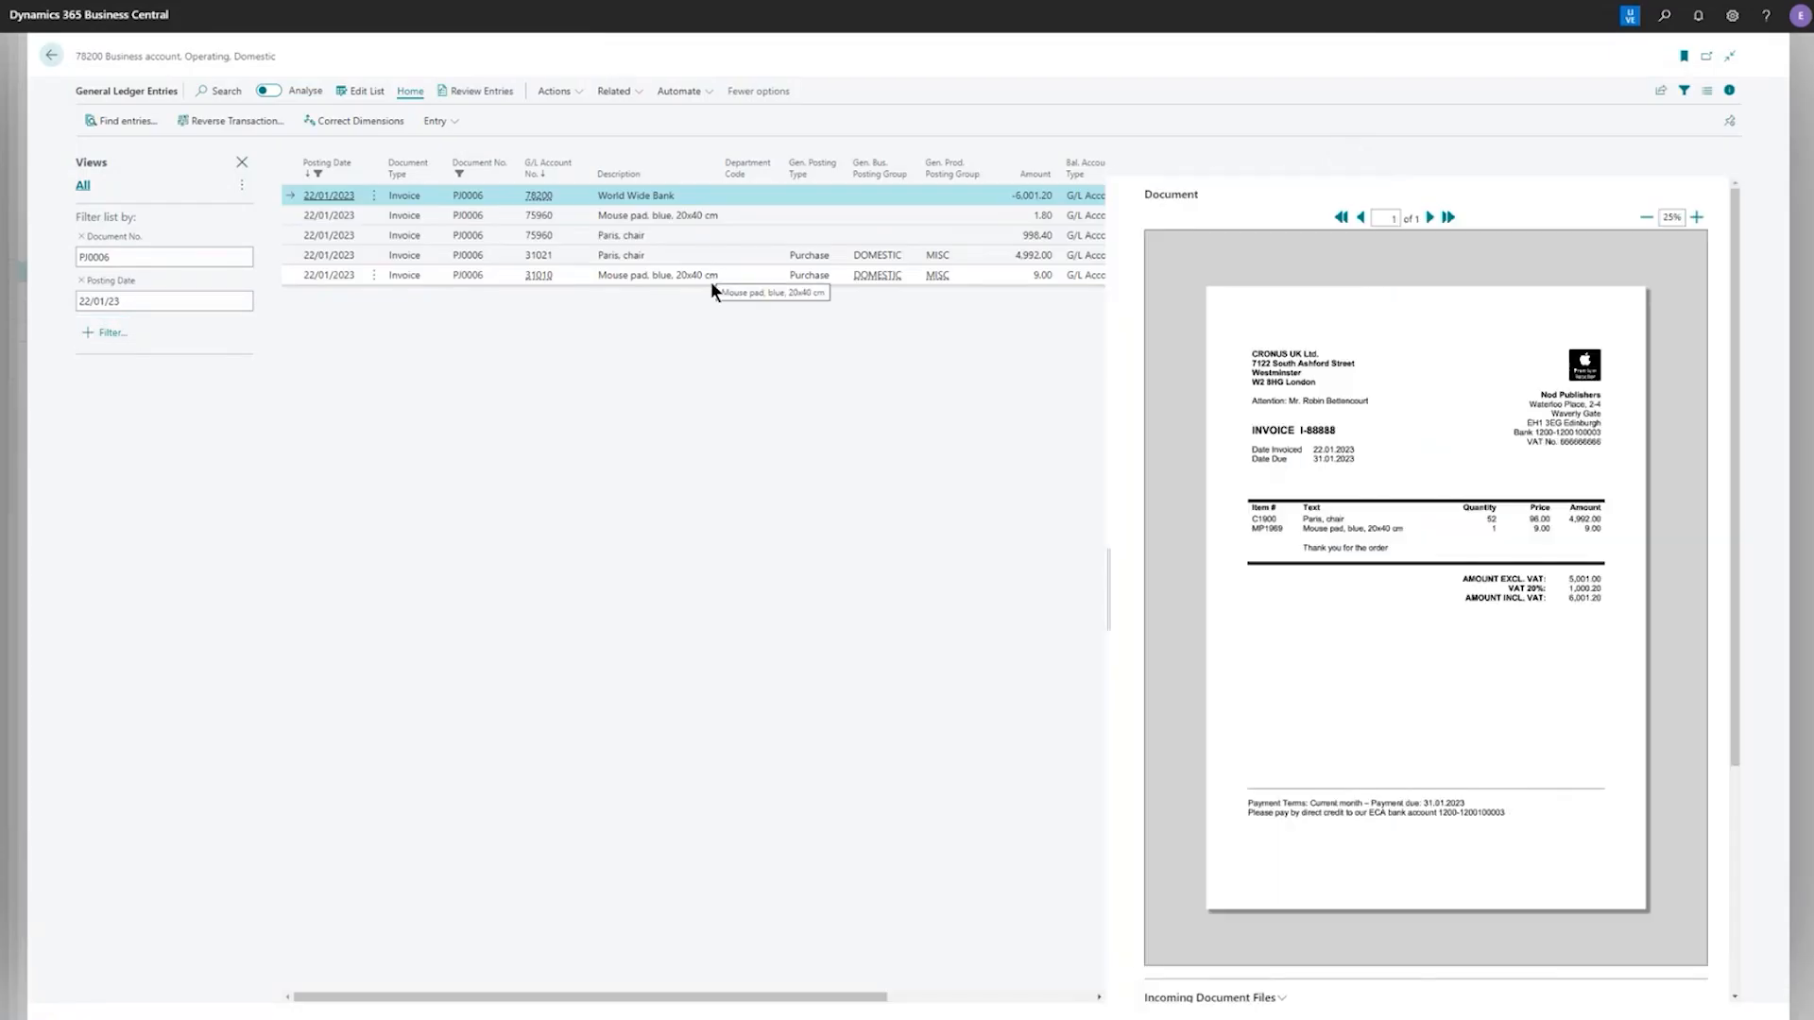